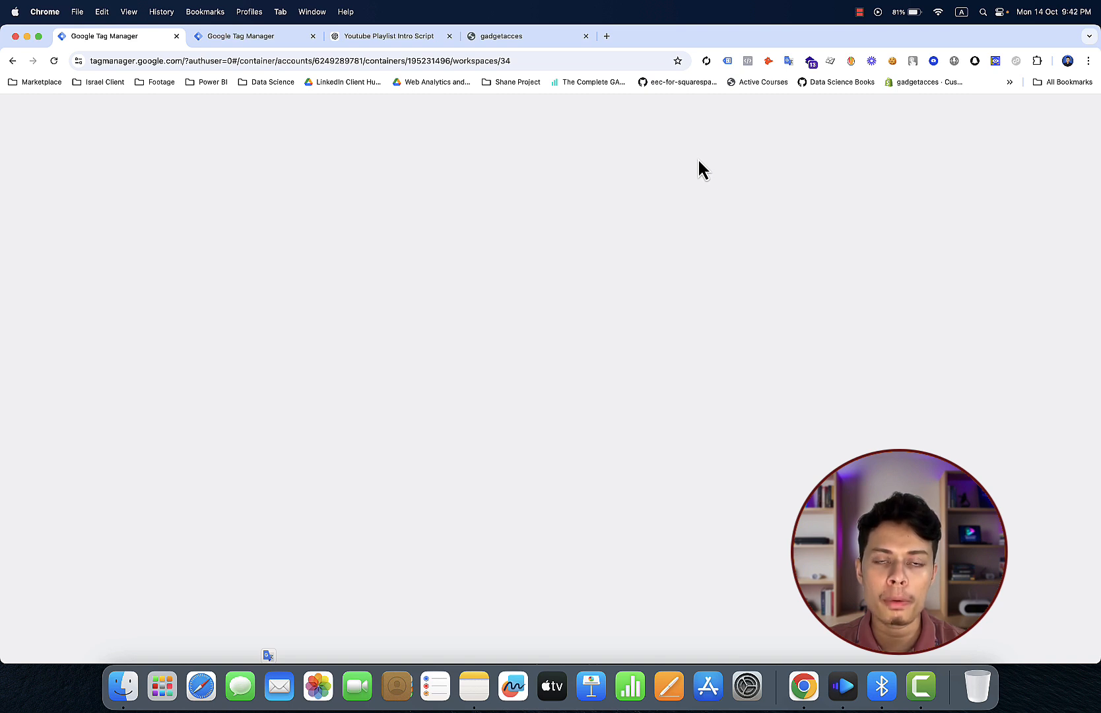
- Browse the gadgetacces store's homepage products and reload the Google Tag Manager workspace page
left_click(558, 37)
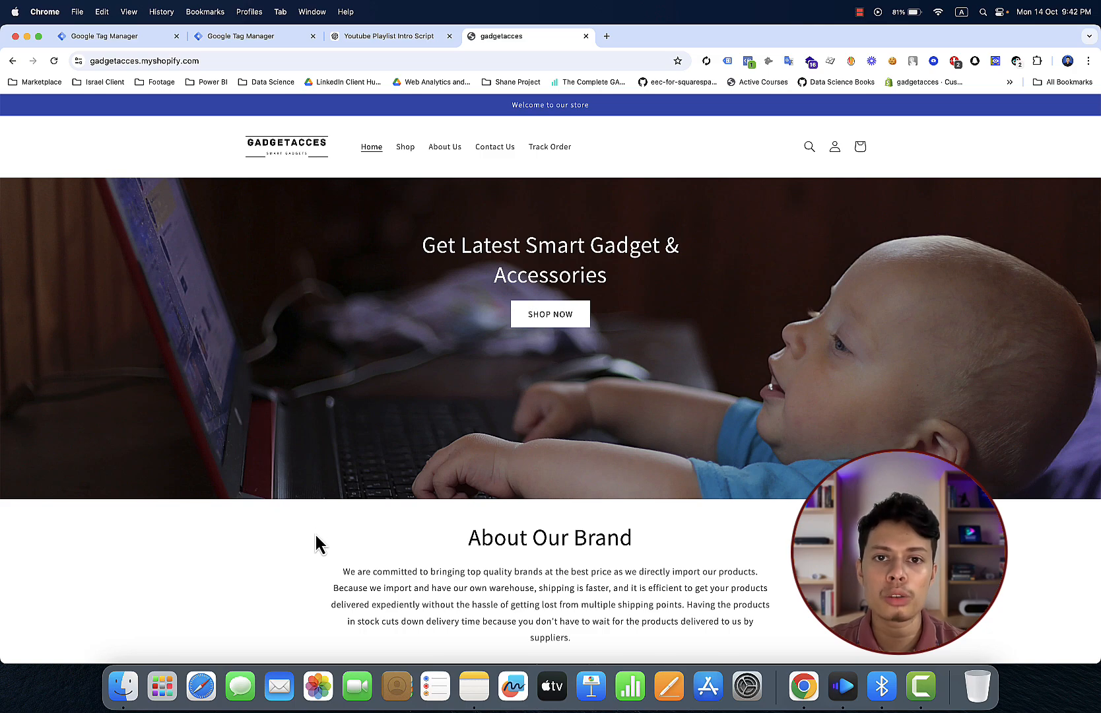
scroll(315, 532, "down", 15)
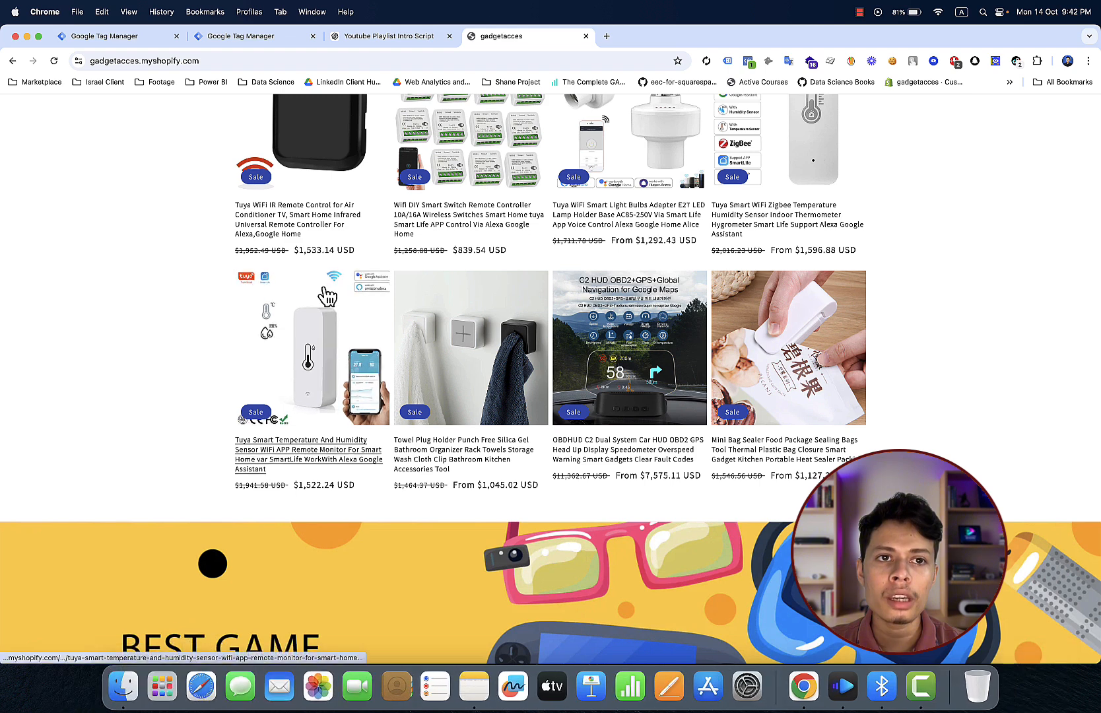
left_click(151, 40)
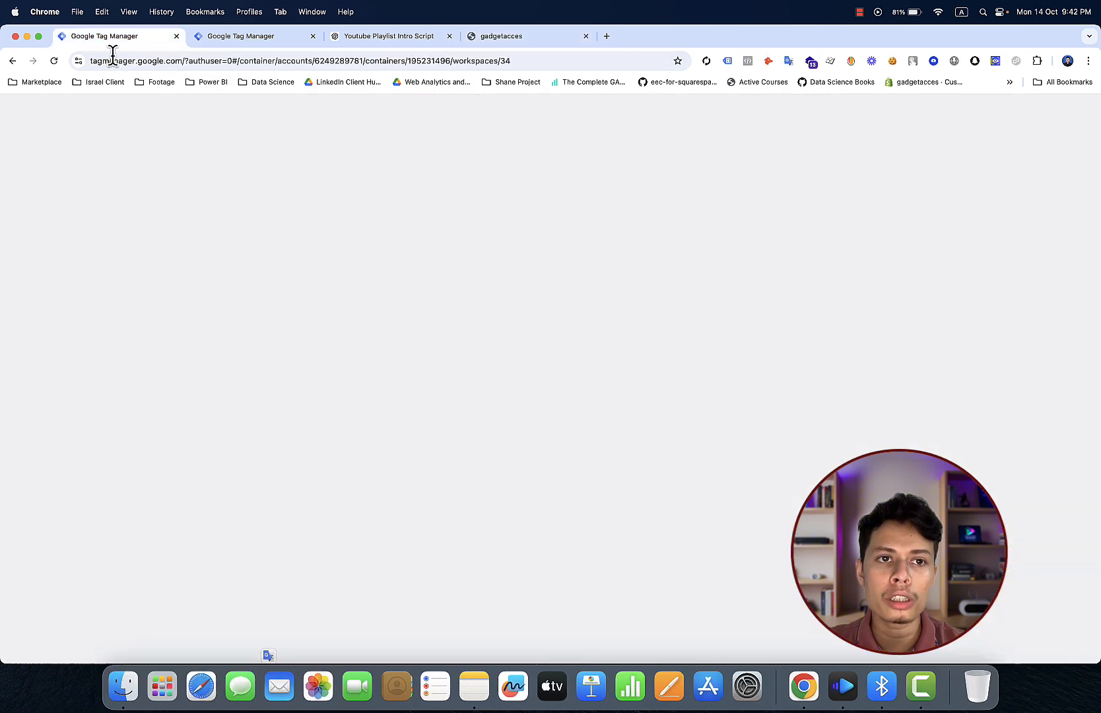
left_click(55, 65)
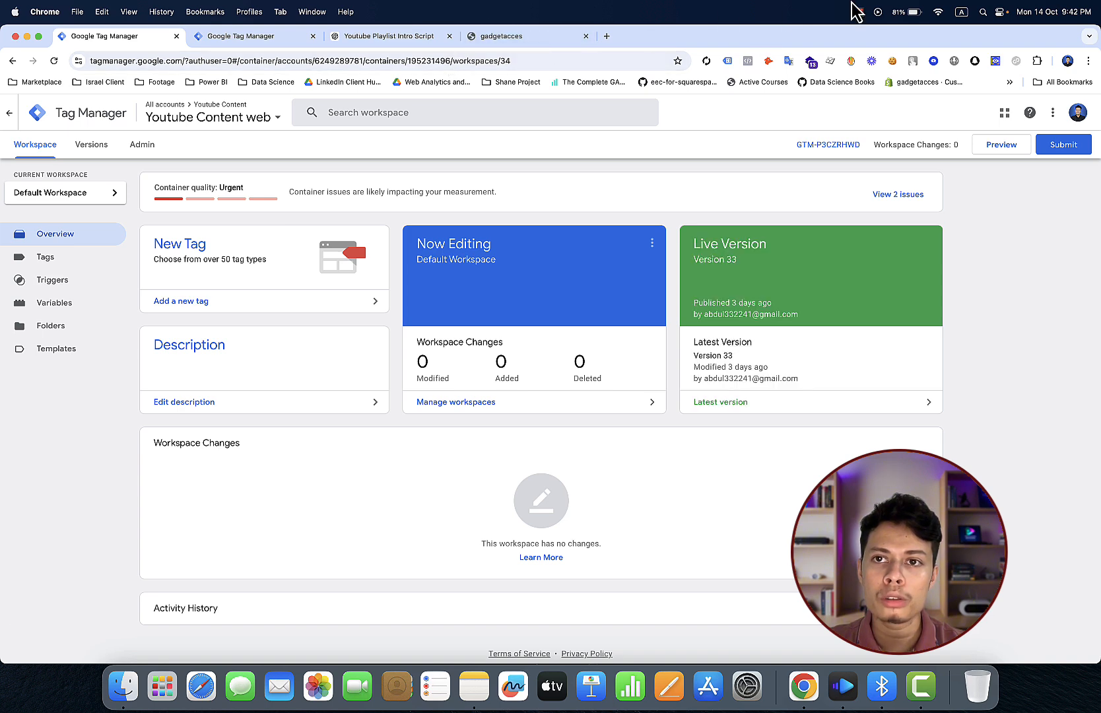
left_click(876, 12)
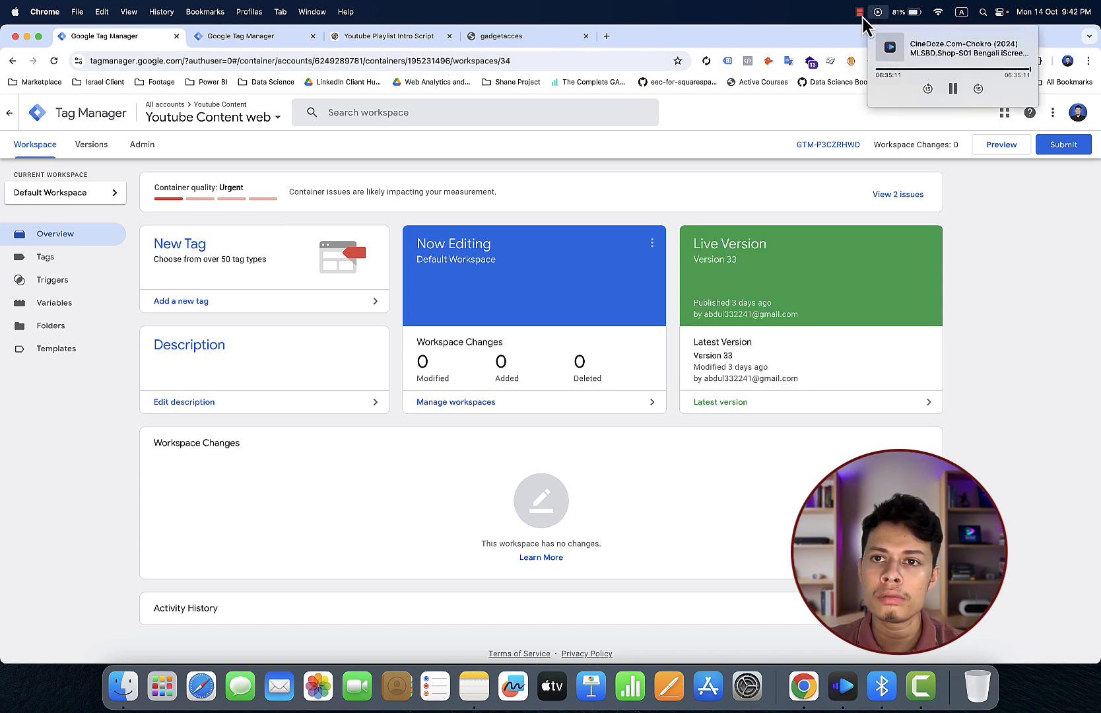
left_click(860, 12)
left_click(869, 48)
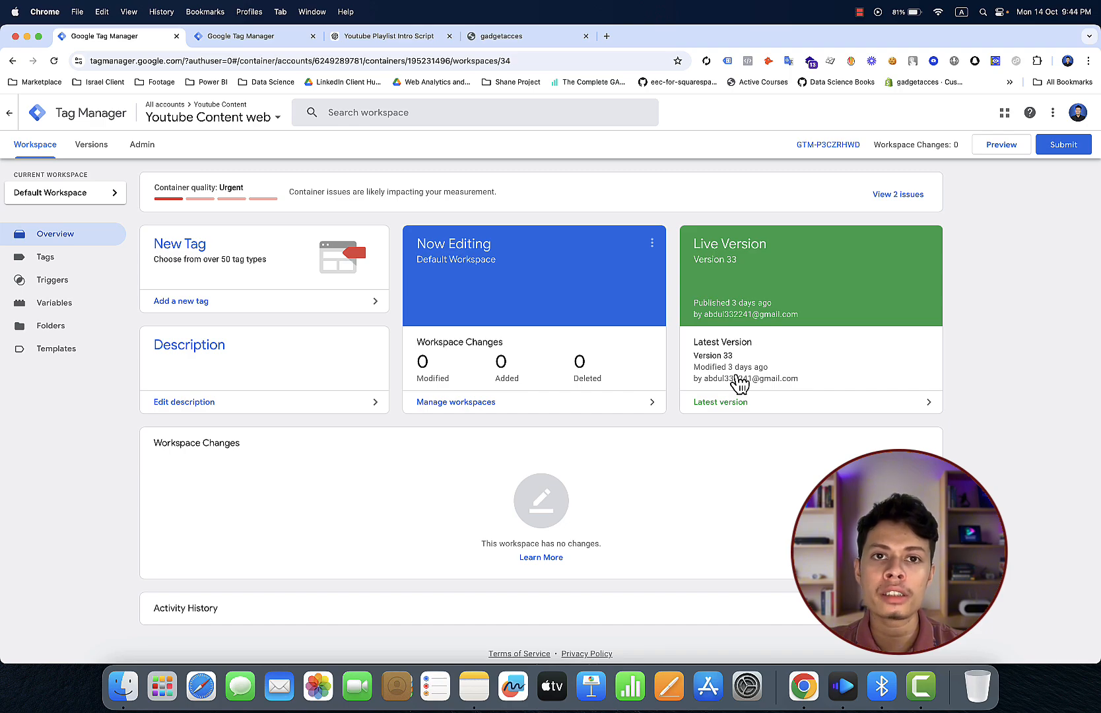
- Review the gadgetacces storefront's homepage from the featured products back to its header
left_click(563, 44)
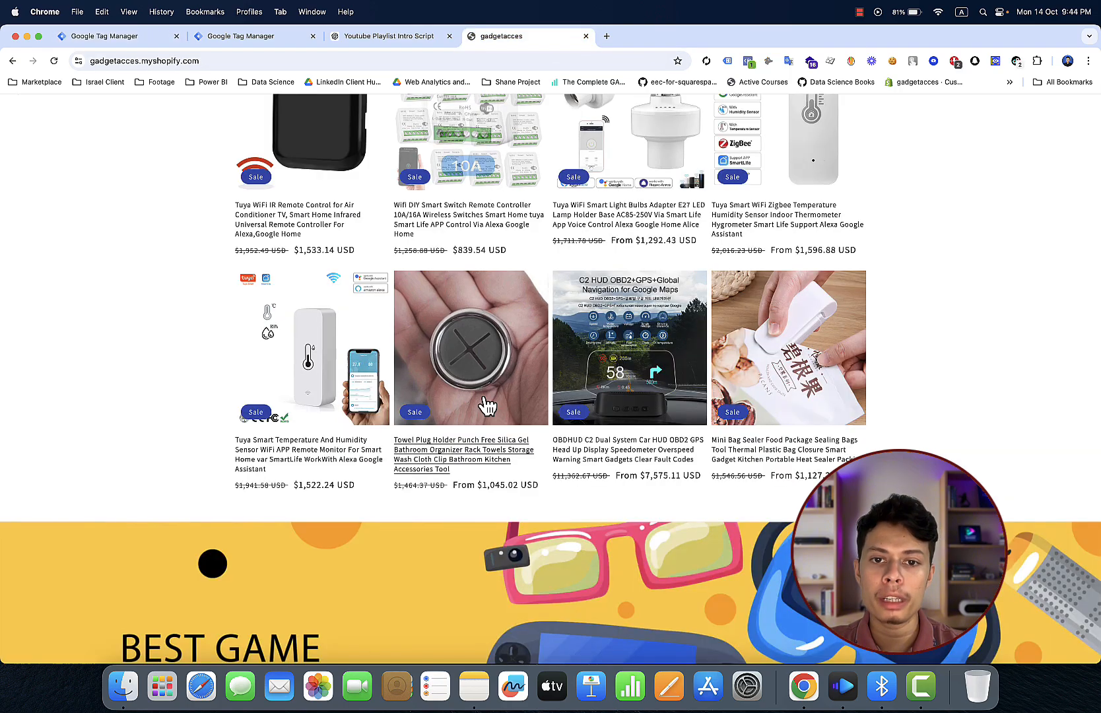
scroll(486, 404, "up", 10)
left_click(151, 41)
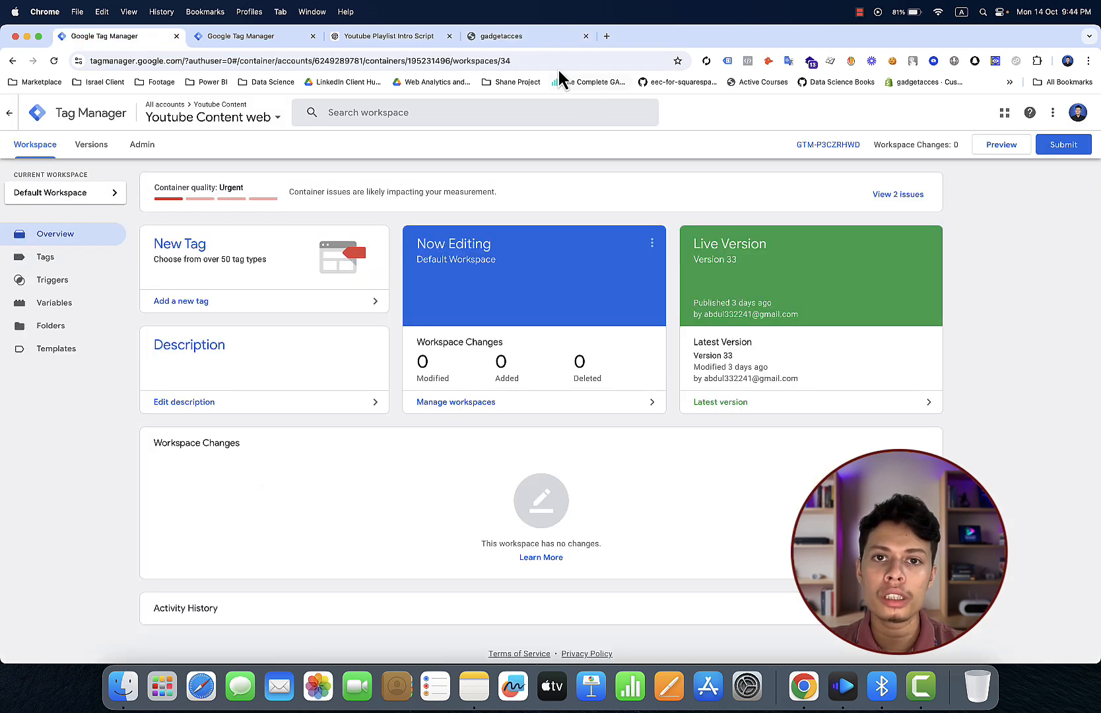
left_click(553, 35)
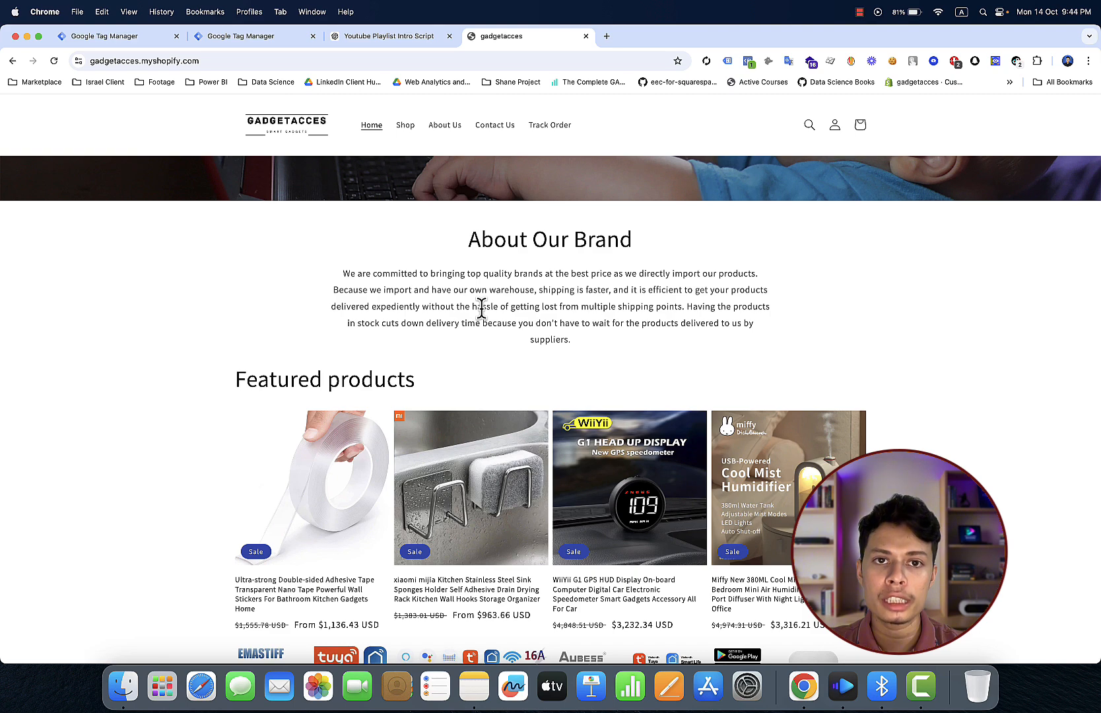
scroll(481, 307, "up", 5)
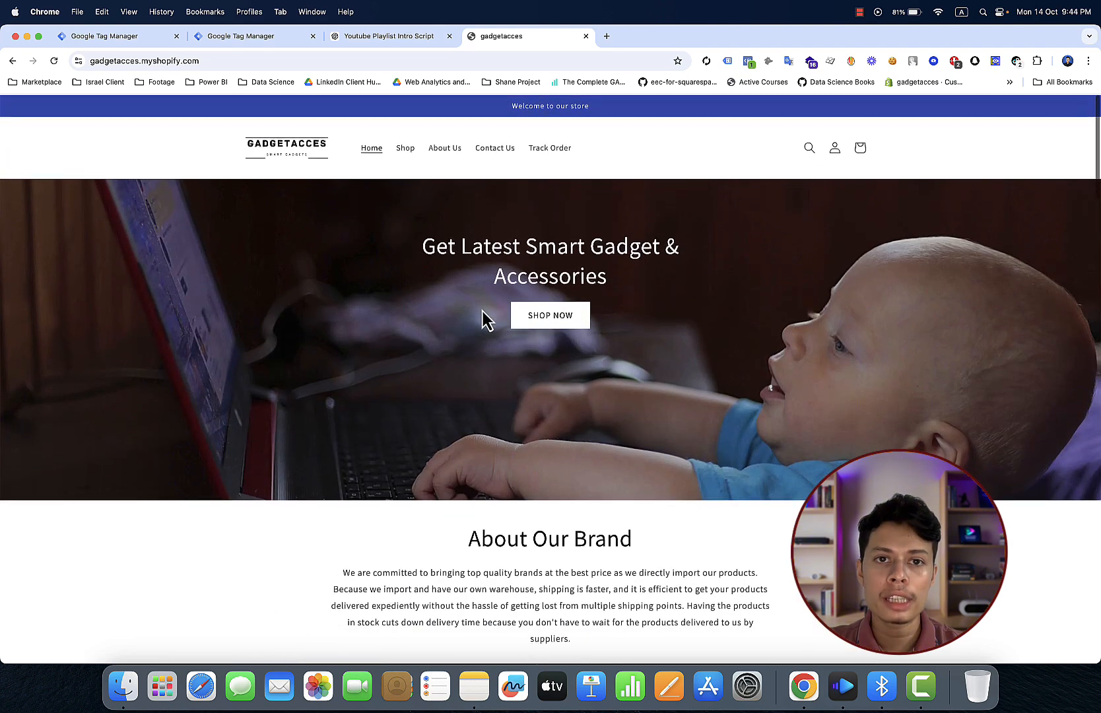
- Delete all existing tags from the Youtube Content web container in Google Tag Manager
left_click(137, 38)
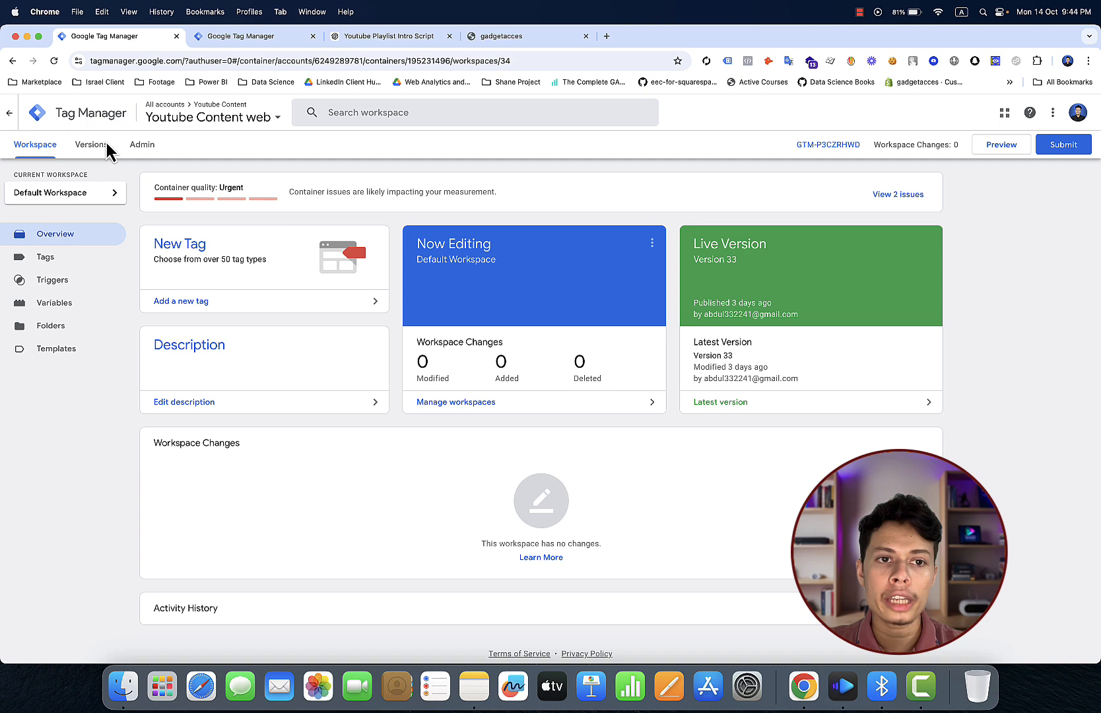
left_click(92, 267)
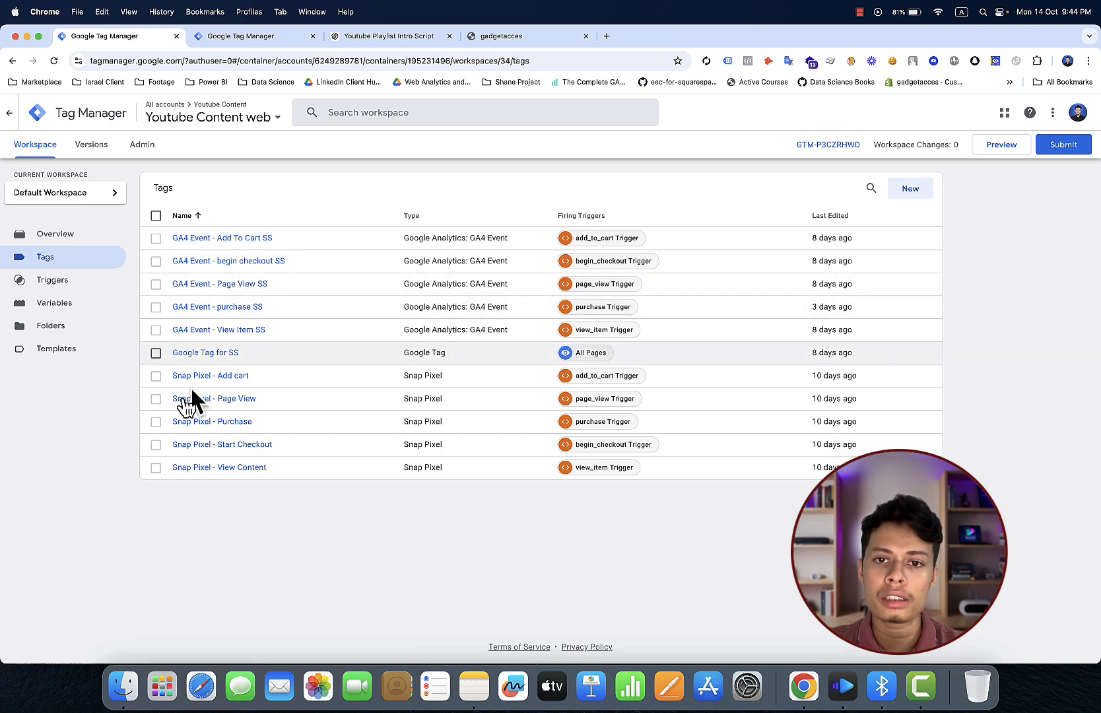
left_click(156, 216)
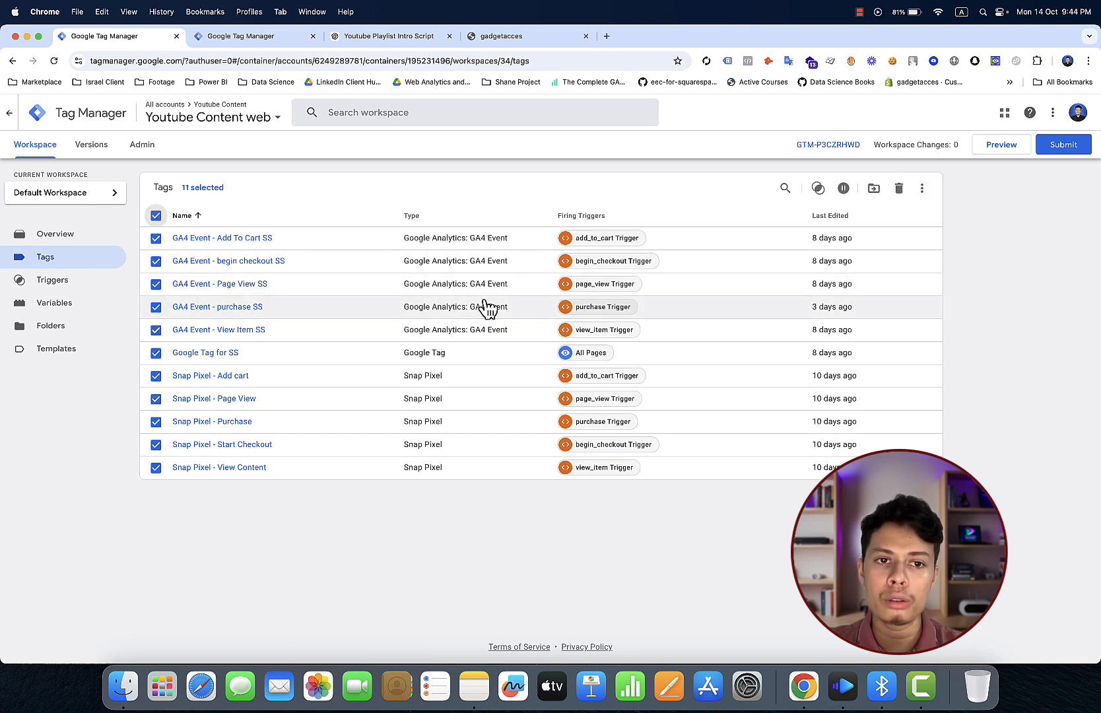
left_click(899, 189)
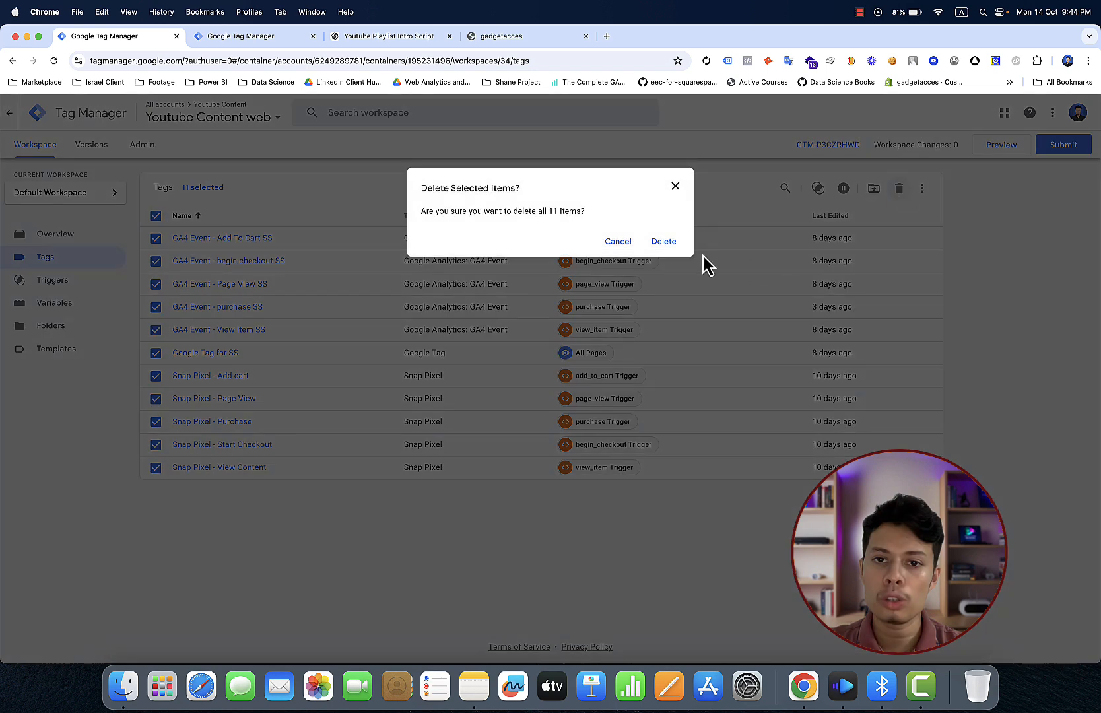
left_click(663, 242)
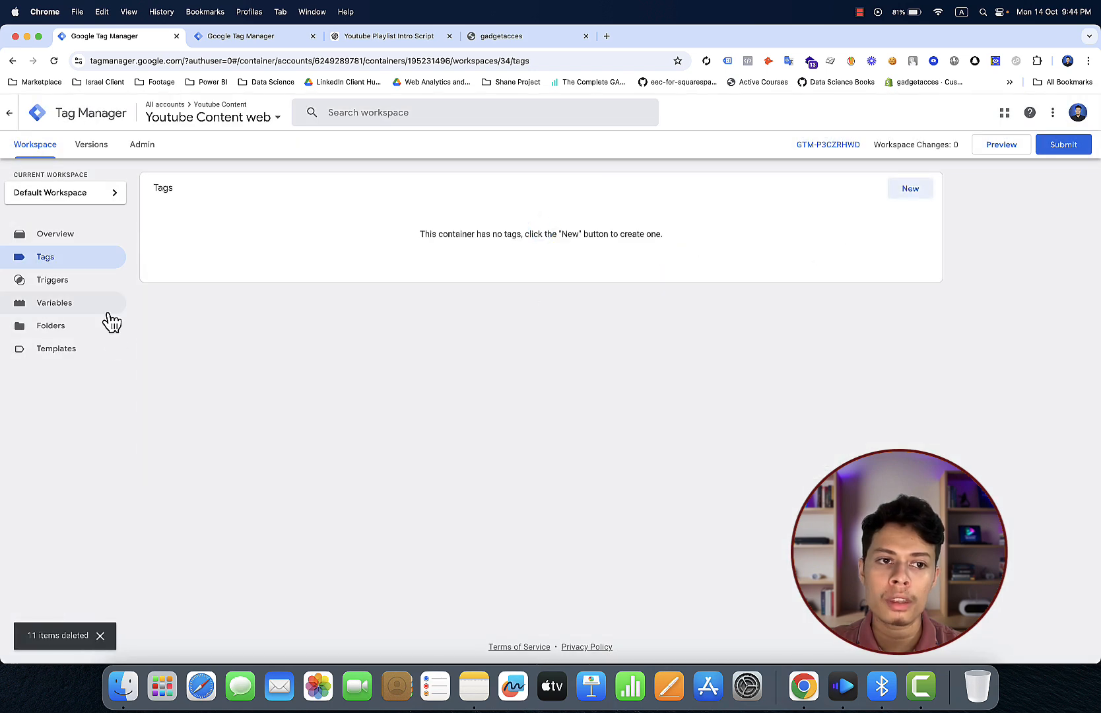
- In the gadgetacces store, start an immediate checkout for the WiiYii G1 GPS HUD Display in G1 White
left_click(515, 35)
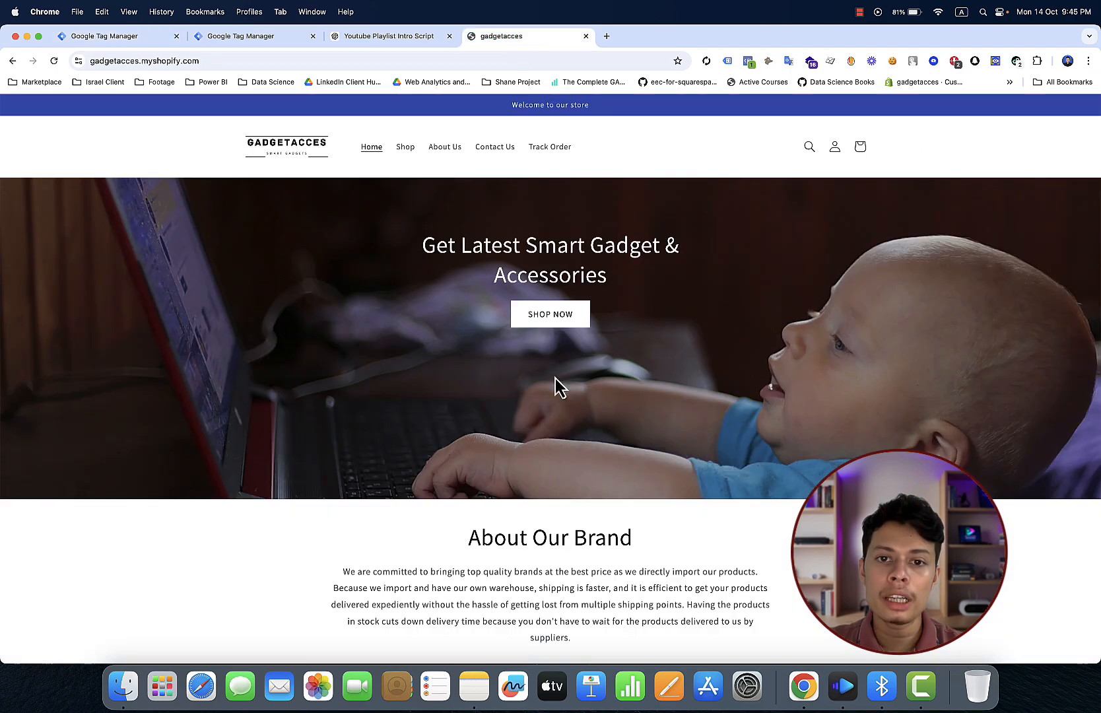
scroll(562, 401, "down", 10)
scroll(561, 401, "down", 7)
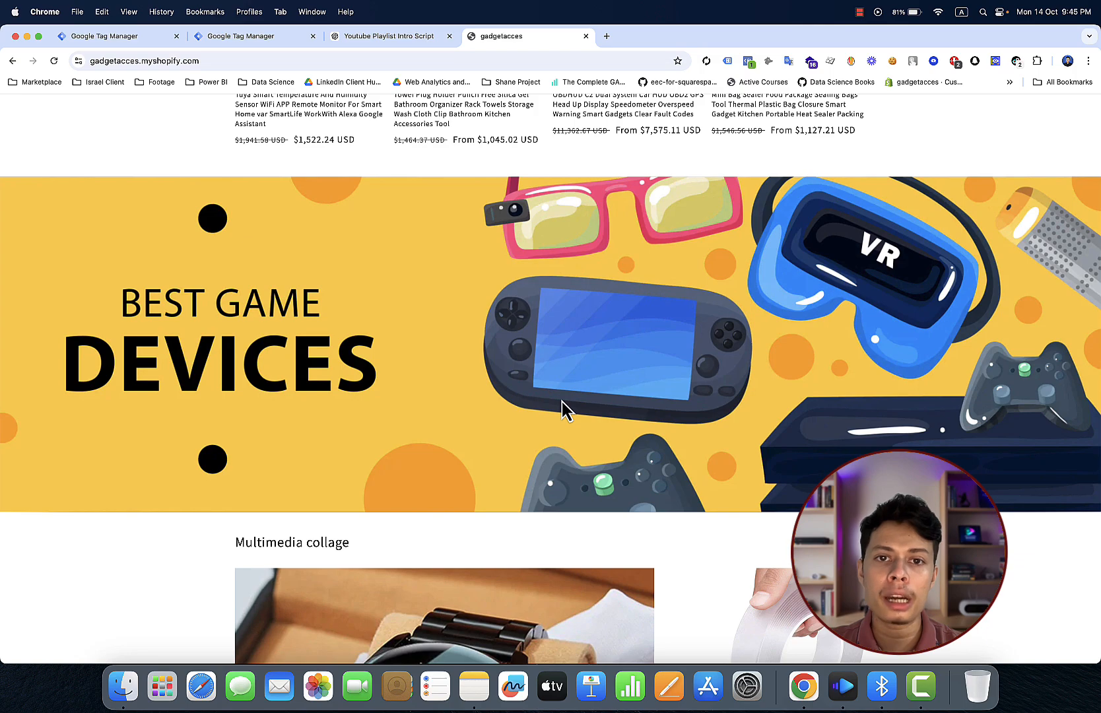
scroll(561, 402, "up", 10)
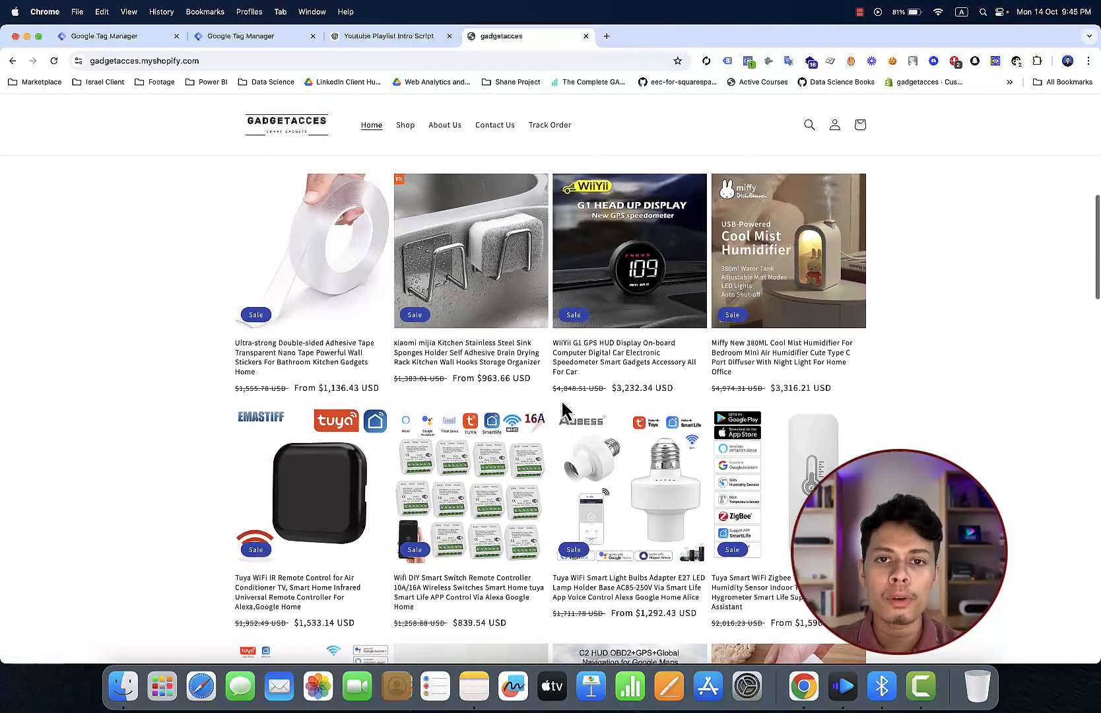
left_click(635, 274)
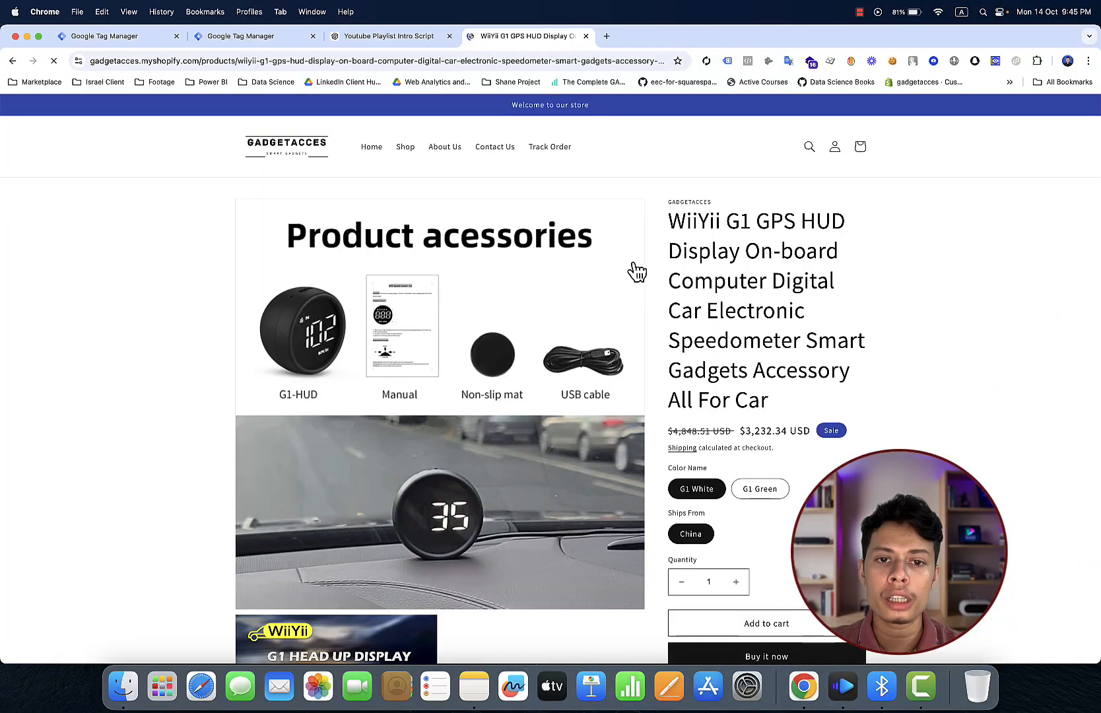
scroll(508, 337, "down", 4)
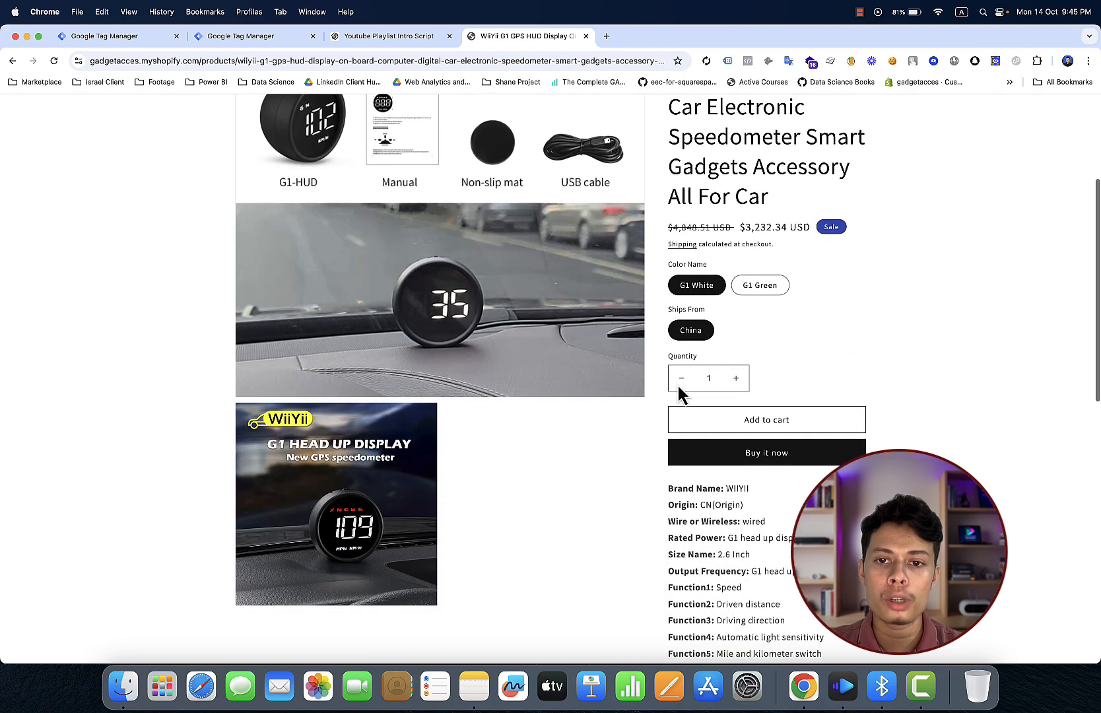
left_click(739, 460)
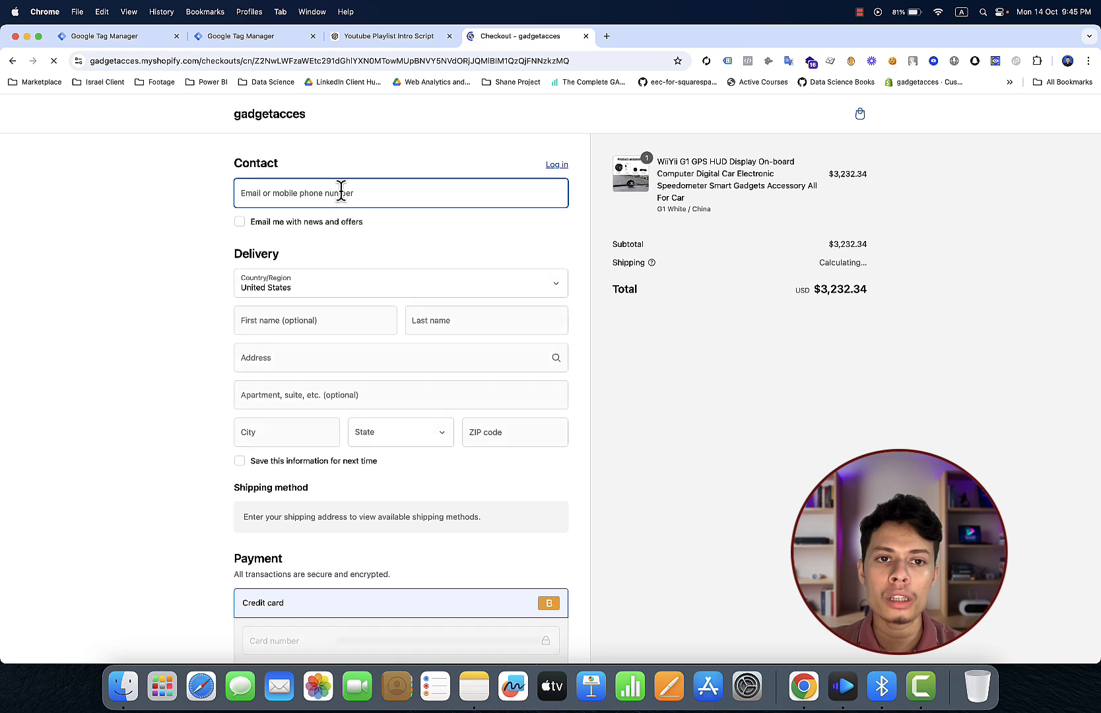
- Fill in the customer's contact e-mail and the saved name and delivery address at checkout
left_click(341, 193)
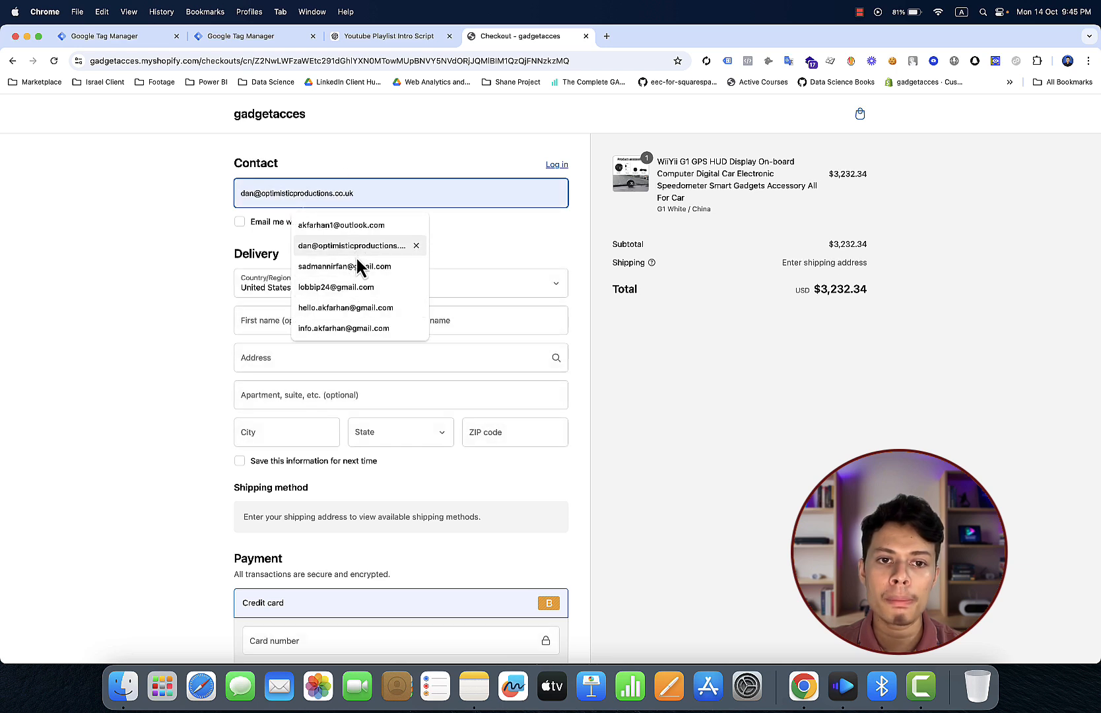
left_click(358, 327)
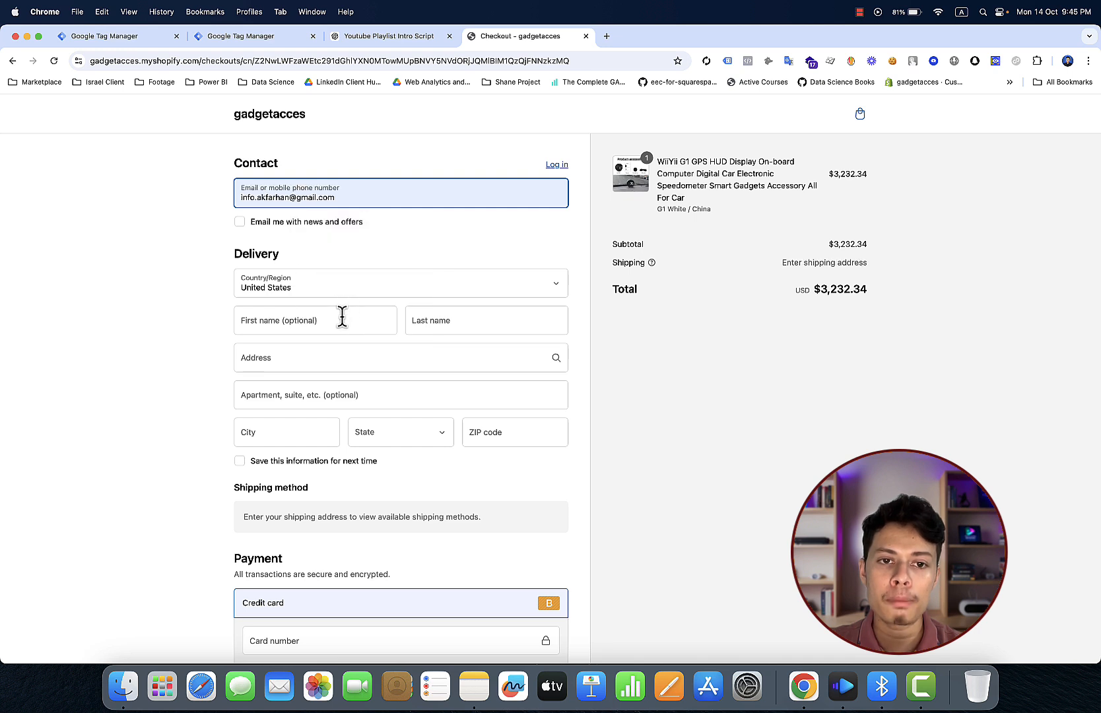
left_click(342, 317)
left_click(351, 355)
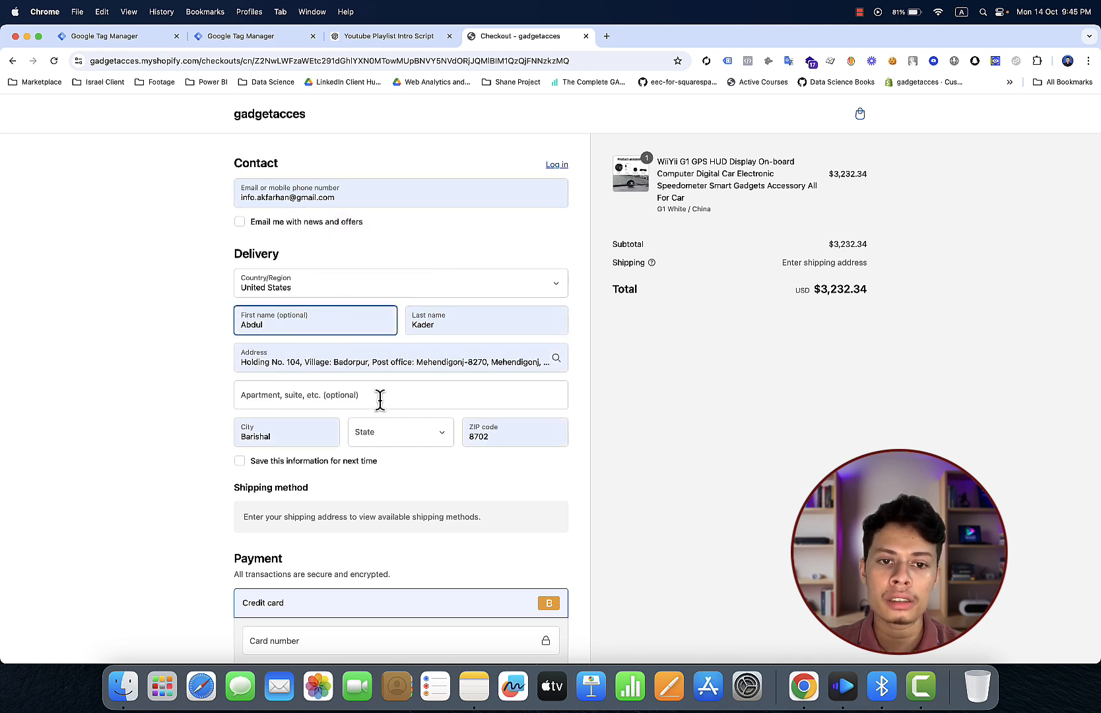
- Set the delivery state to Alabama and replace the autofilled ZIP code with a single placeholder digit
left_click(389, 439)
left_click(429, 433)
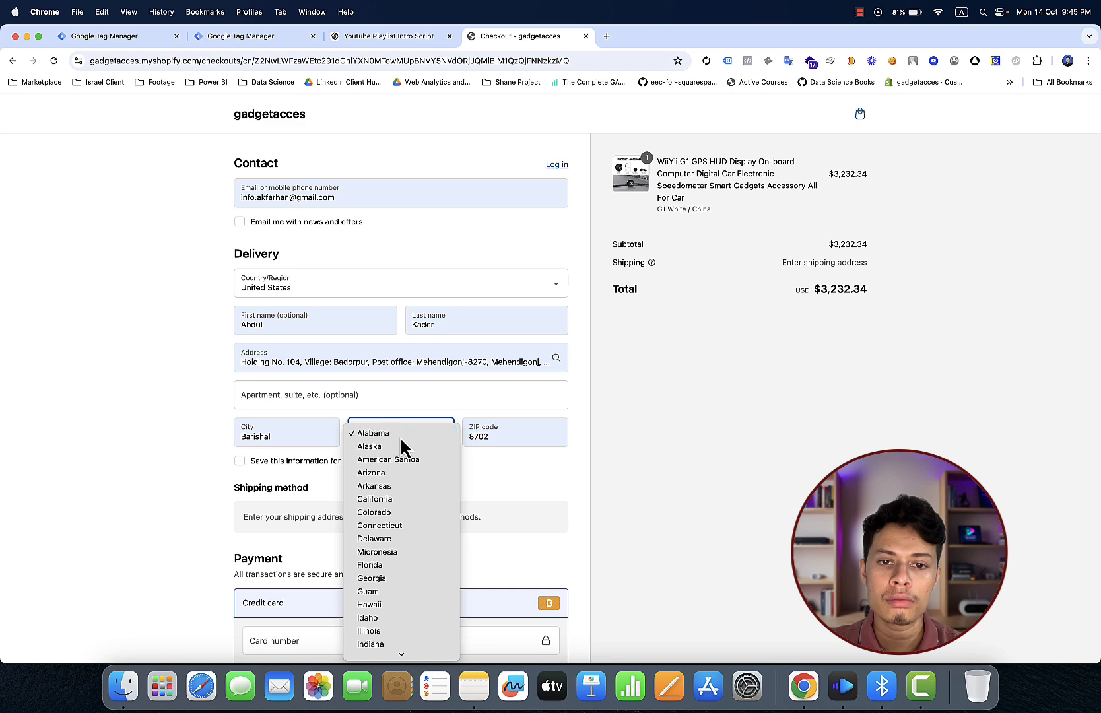
left_click(497, 436)
key("BackSpace")
key("BackSpace")
key("BackSpace")
key("BackSpace")
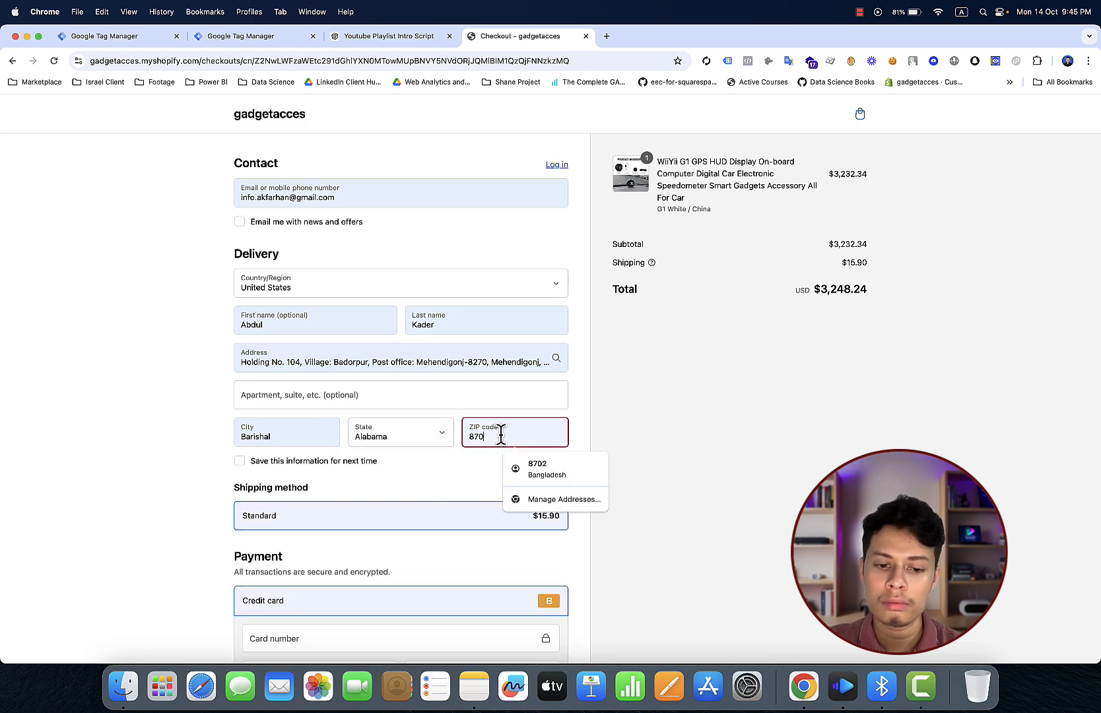
type("3")
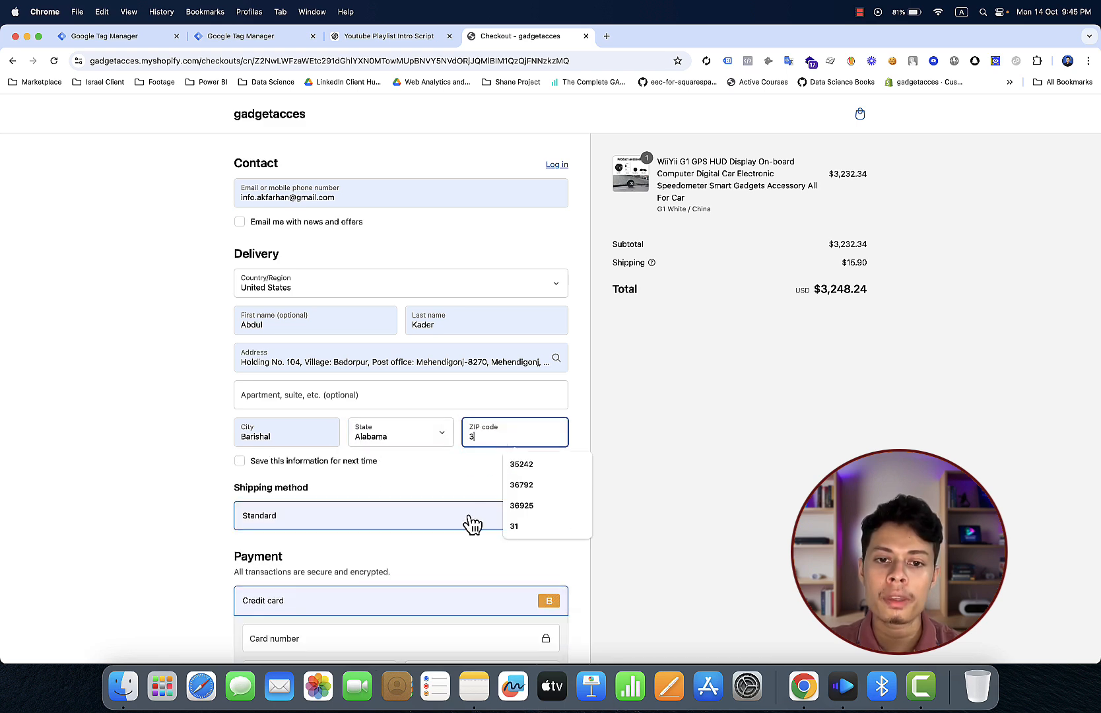
- Enter the card number, security code and expiration date for the credit card payment
scroll(470, 521, "down", 4)
left_click(445, 412)
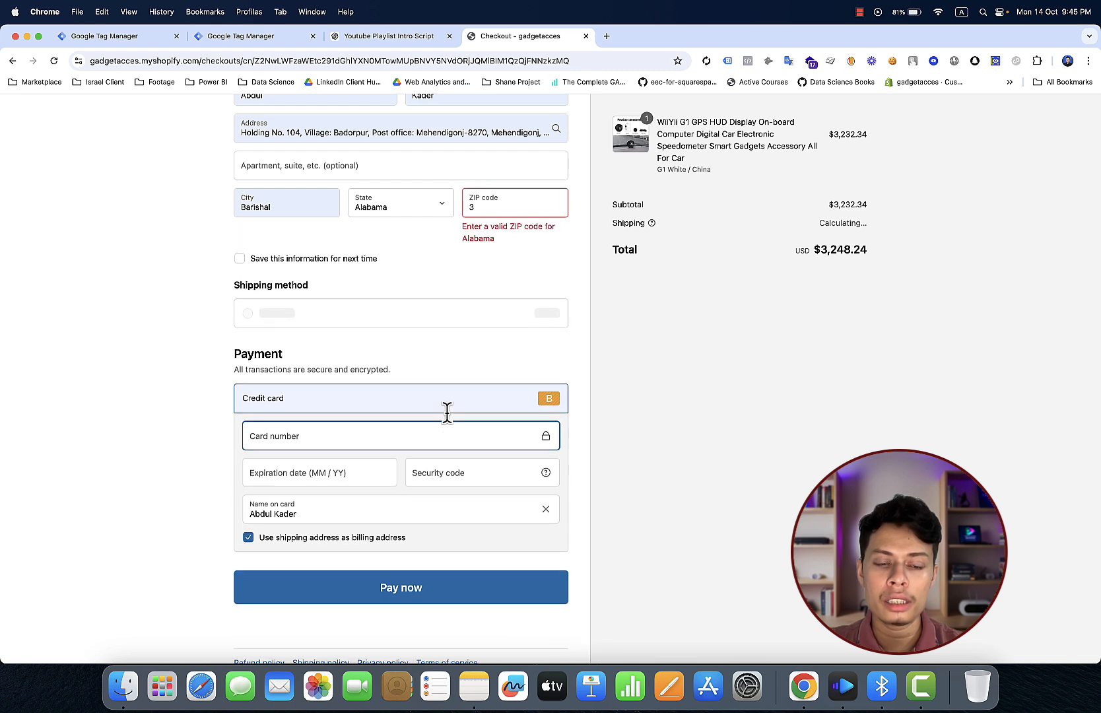
type("1")
left_click(467, 484)
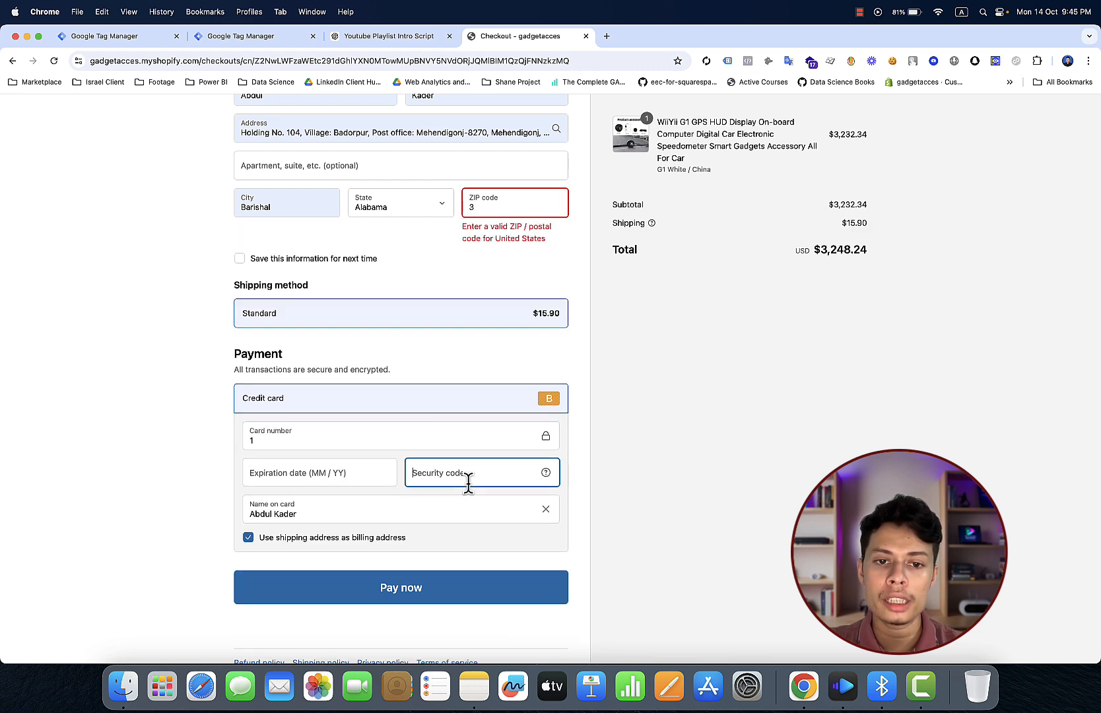
type("111")
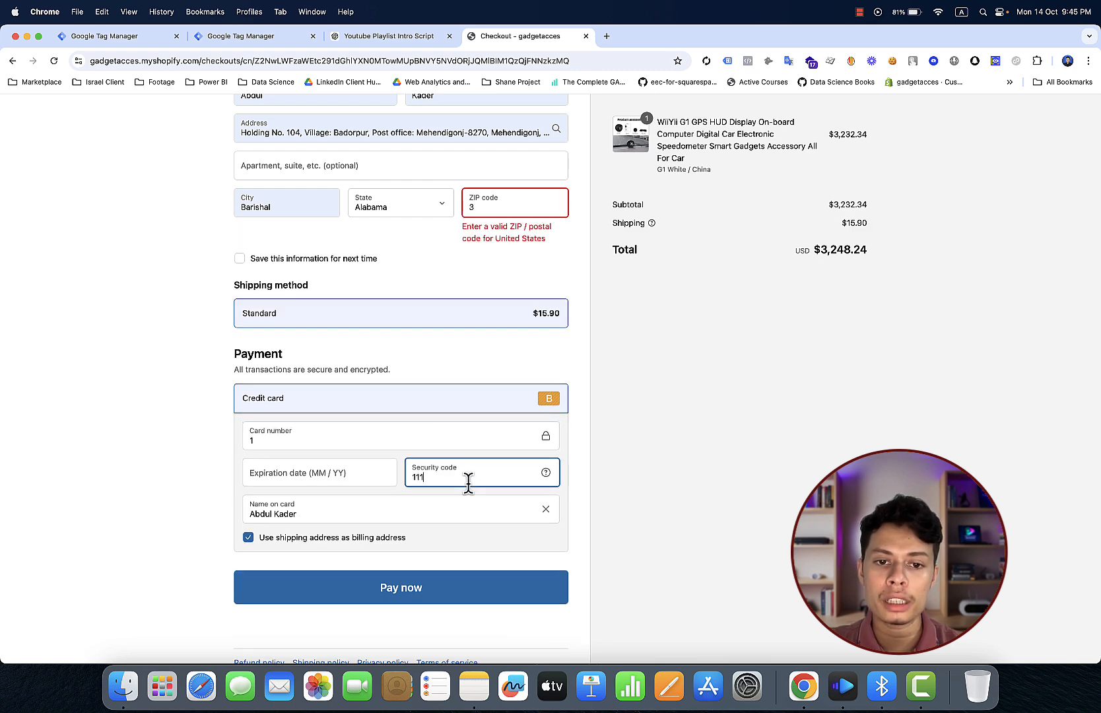
left_click(295, 473)
type("10 /")
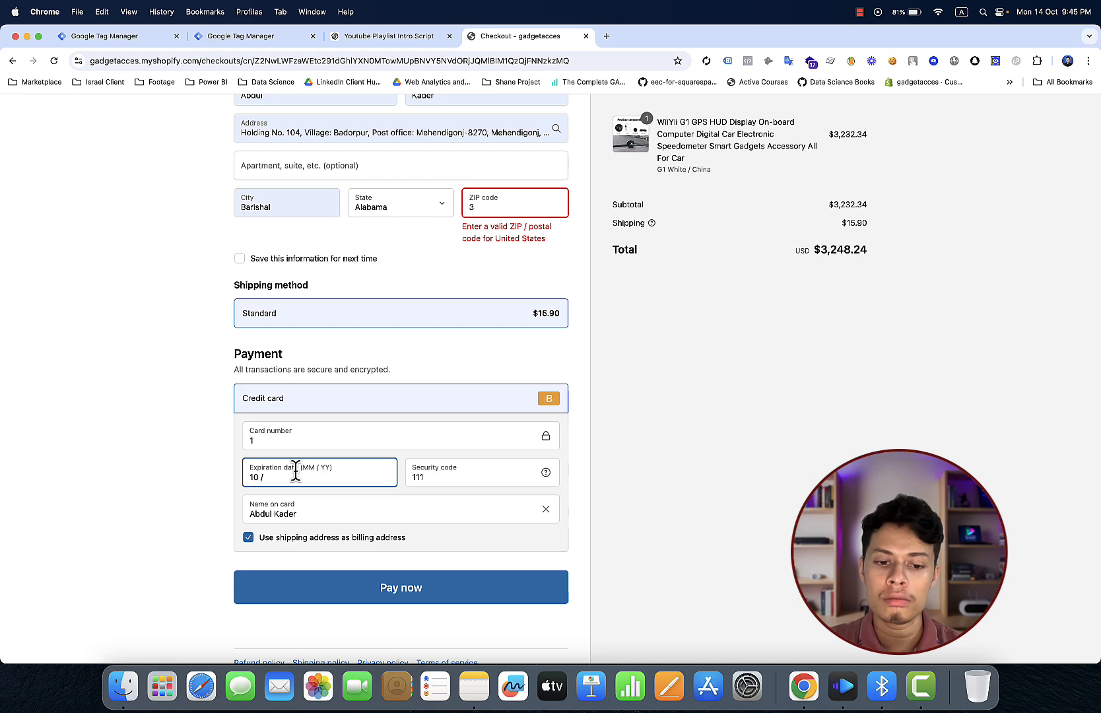
type(" 29")
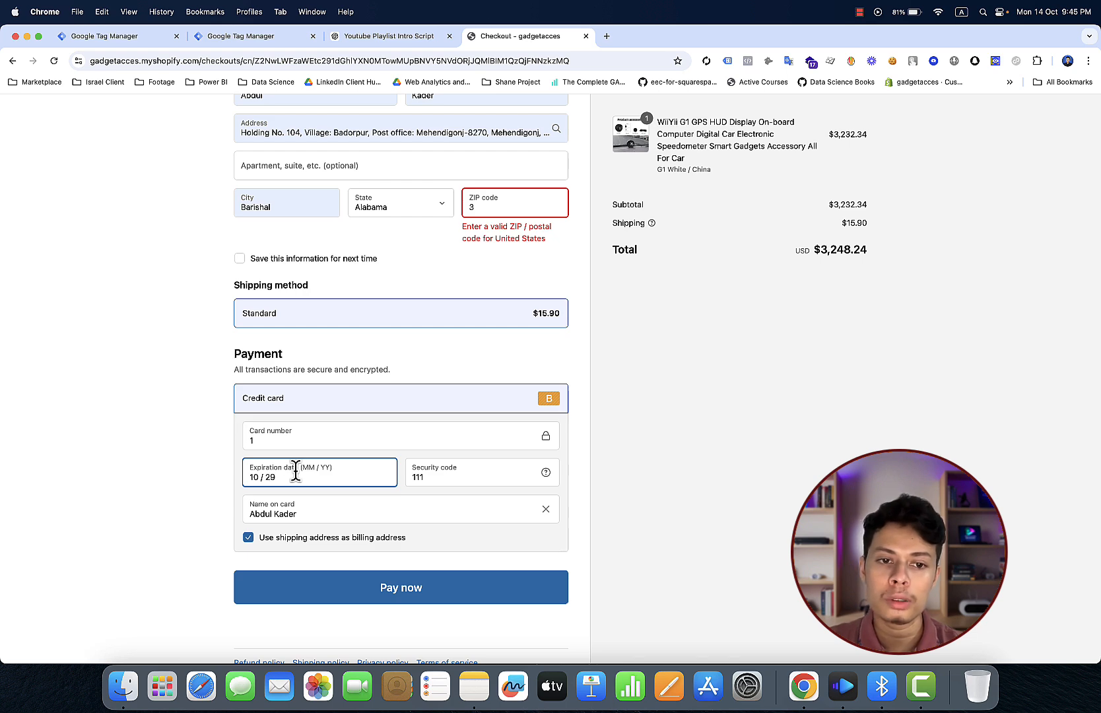
- Try to pay for the order, and replace the ZIP code with the first saved suggestion
left_click(403, 597)
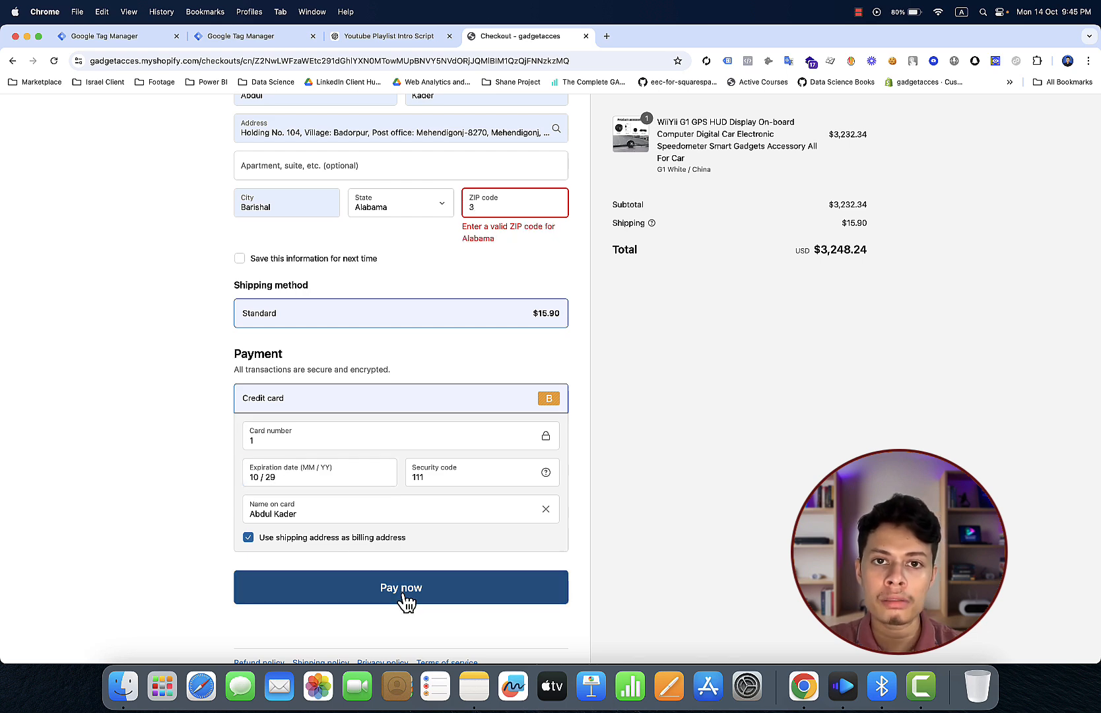
left_click(519, 212)
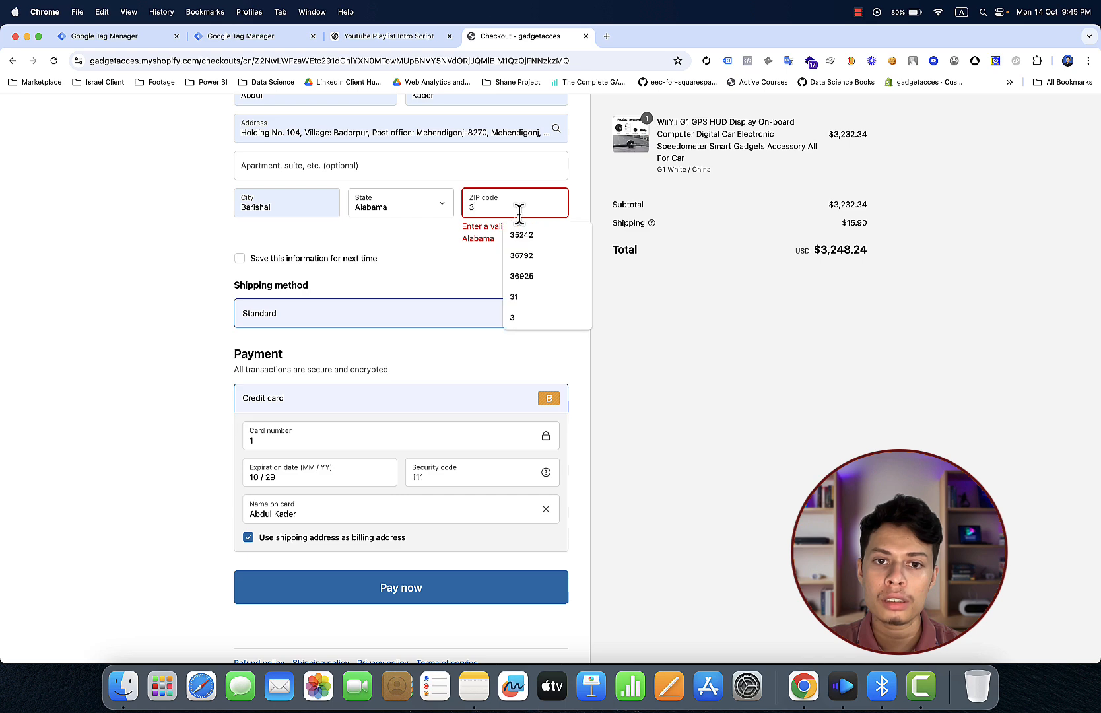
left_click(510, 236)
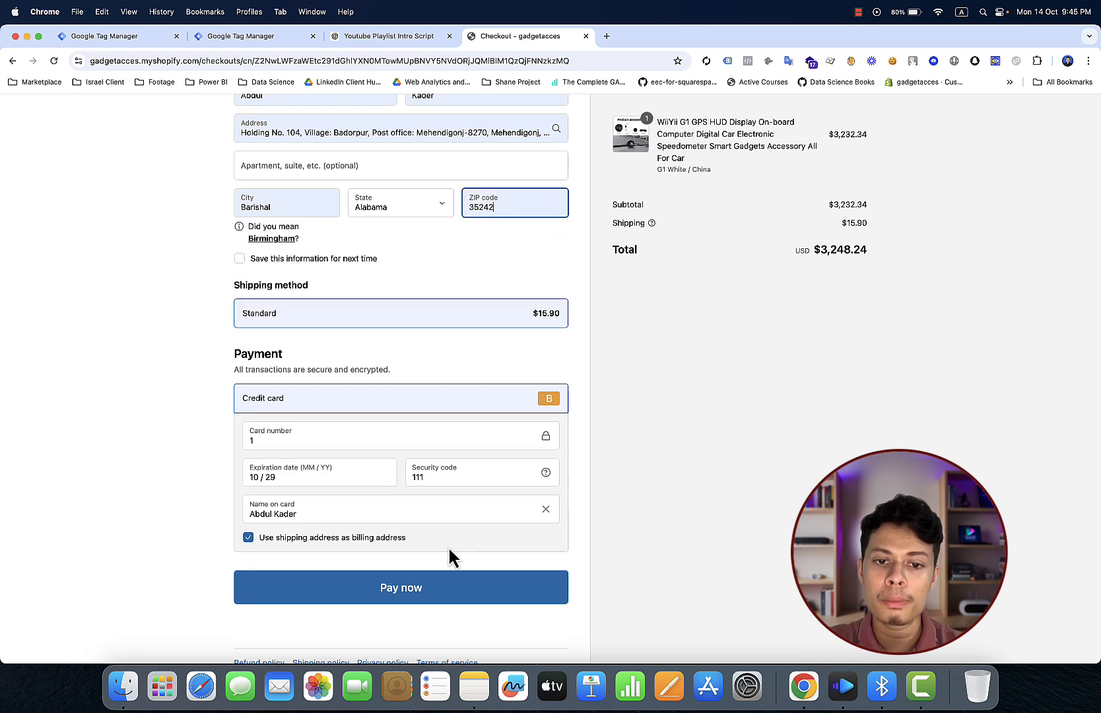
- Pay for the order and open the developer console on the order confirmation page
left_click(446, 586)
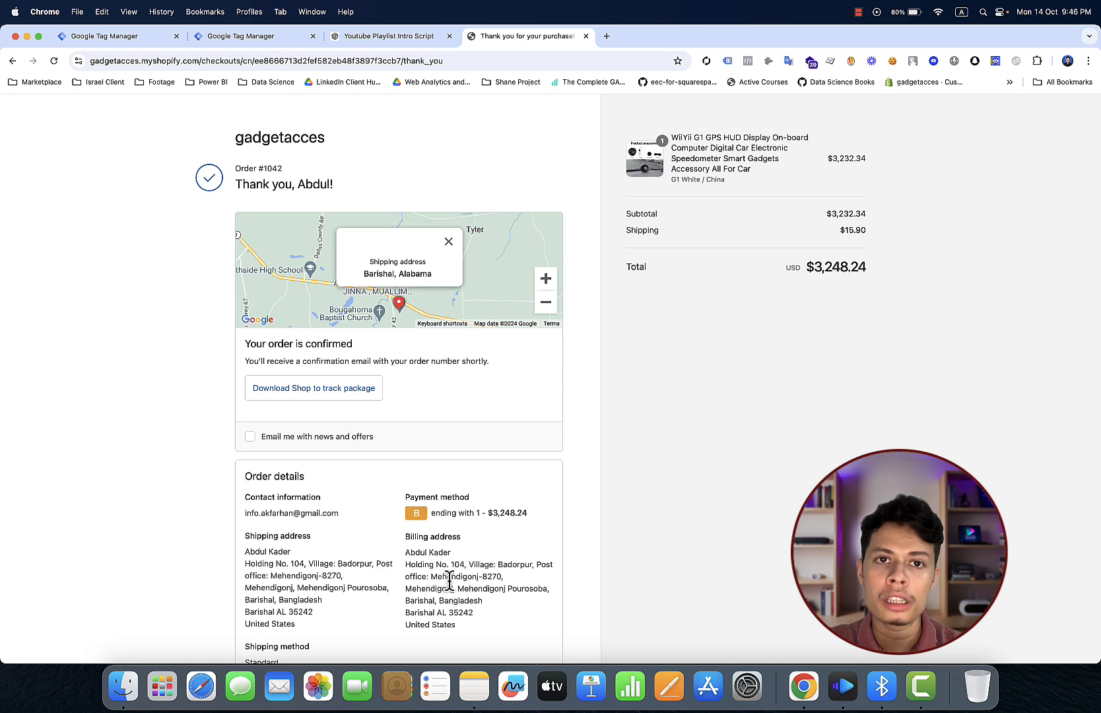
right_click(706, 346)
left_click(740, 544)
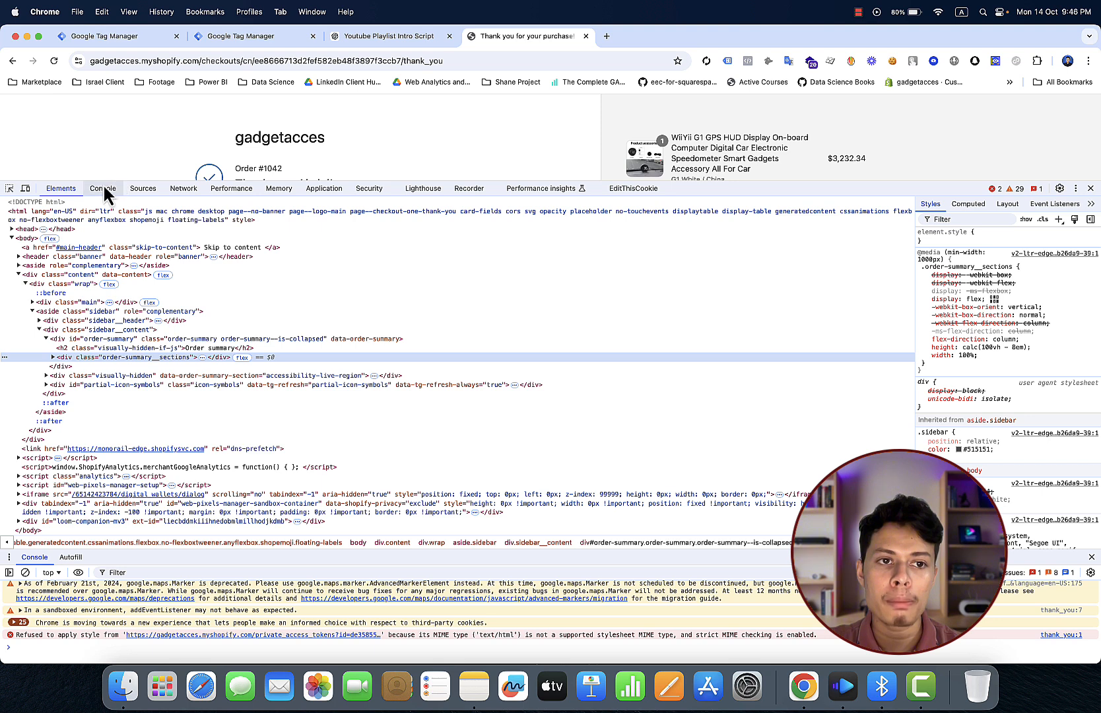
left_click(103, 189)
- Switch the console's JavaScript context from the top frame to the web-pixel sandbox frame
left_click(51, 205)
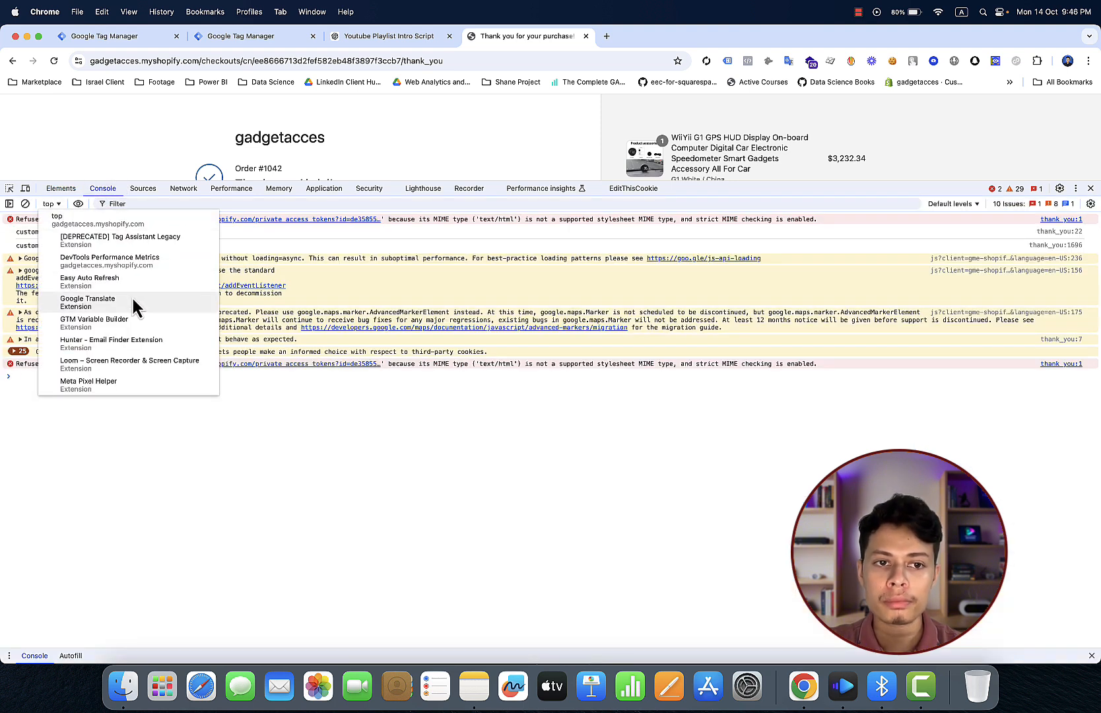
scroll(132, 298, "down", 5)
scroll(134, 305, "down", 10)
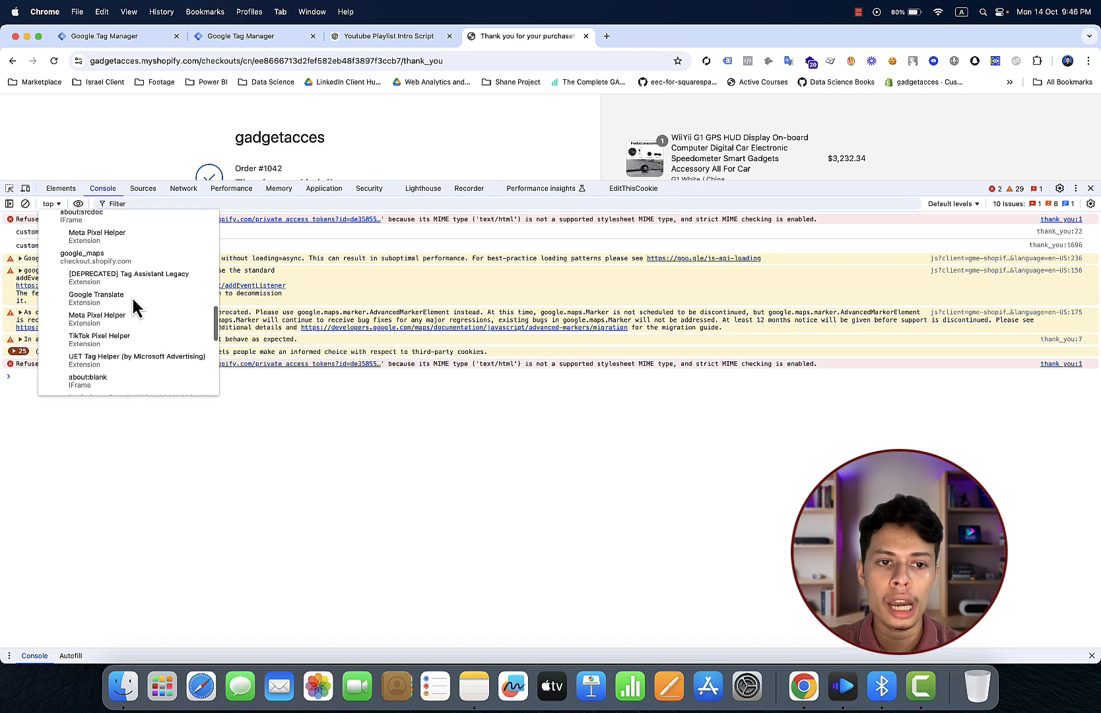
left_click(150, 219)
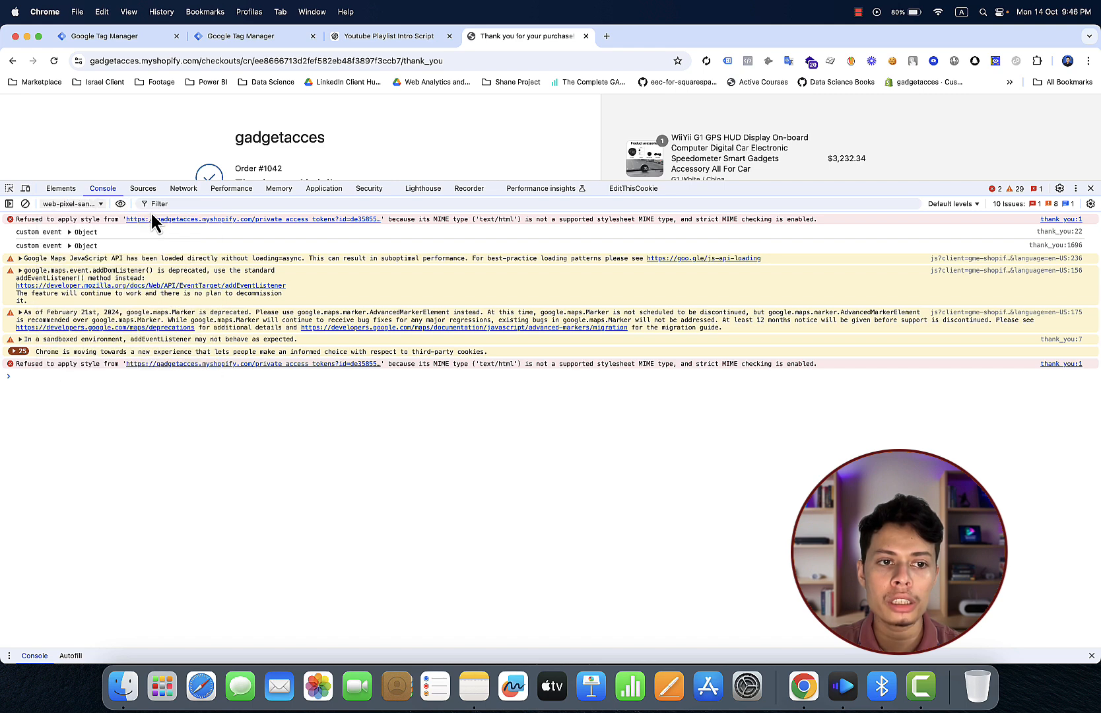
- Output dataLayer in the console and expand the returned array and its purchase event entry
left_click(119, 381)
type("data")
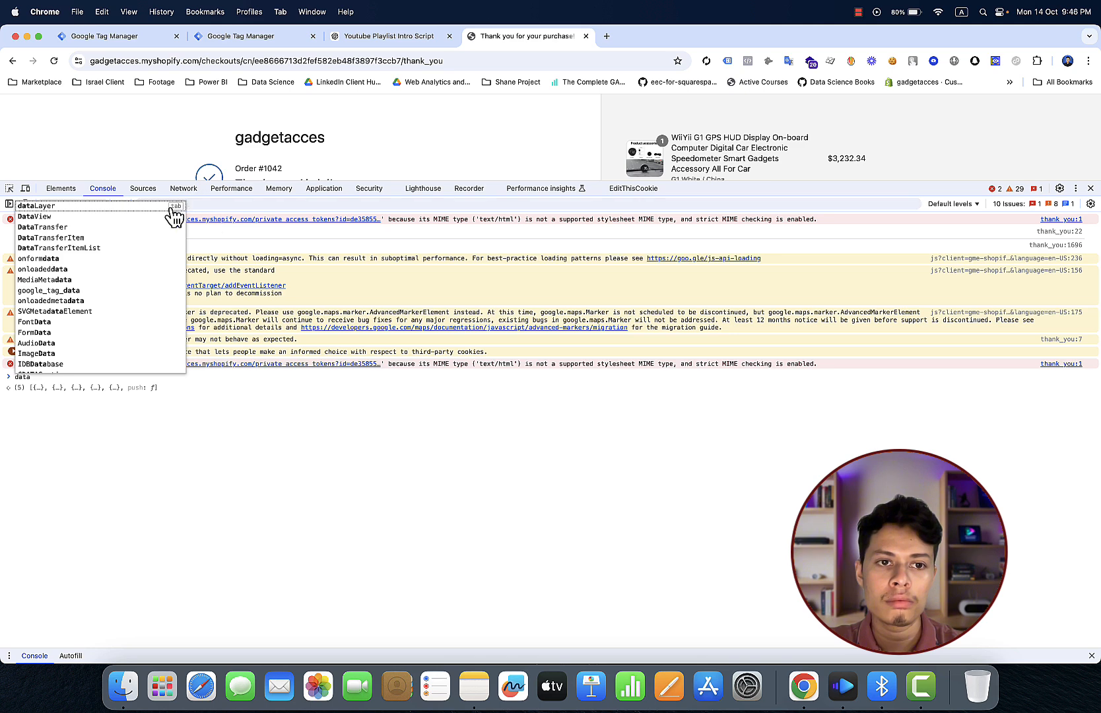
key("Tab")
key("Return")
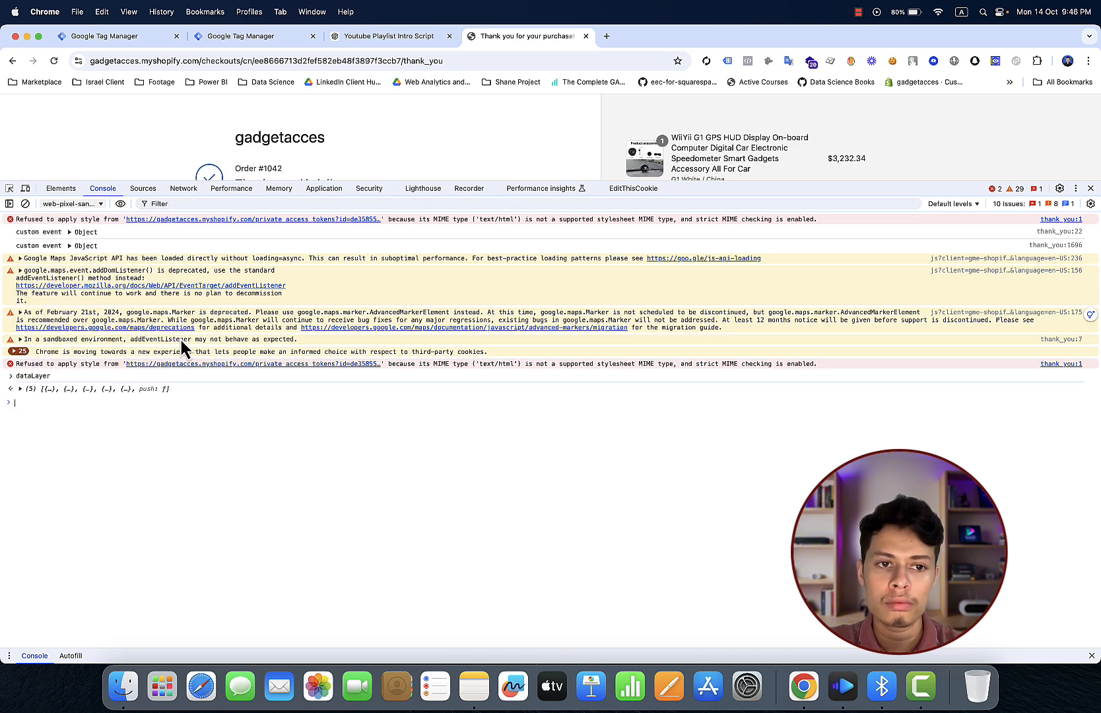
left_click(69, 392)
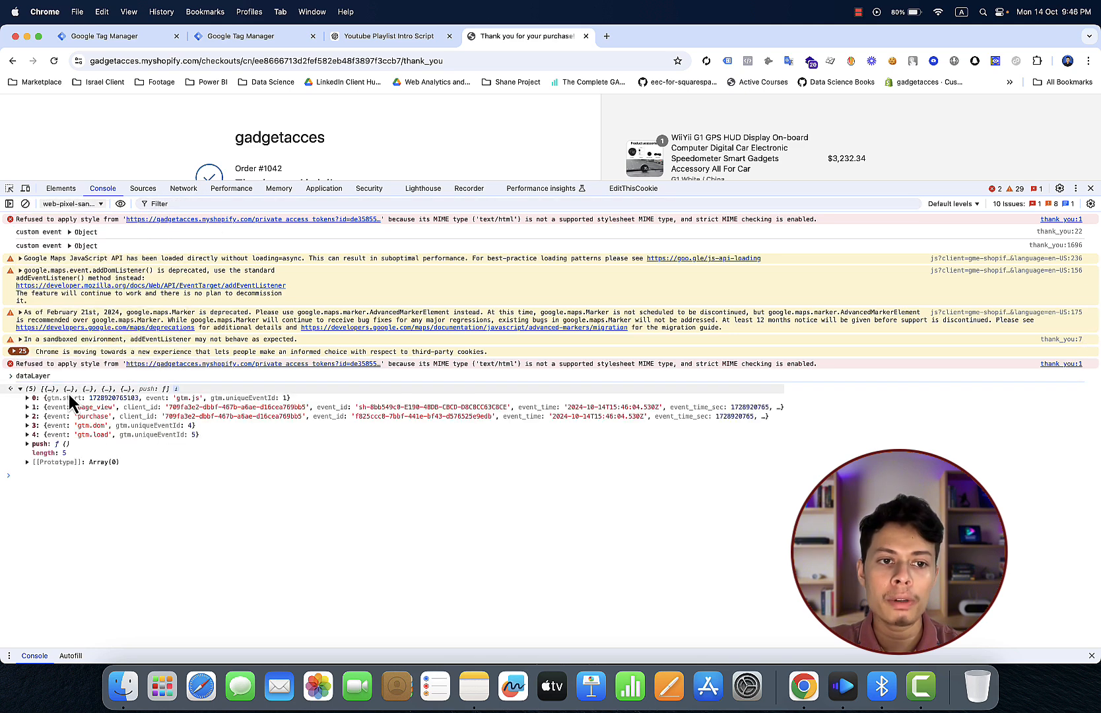
left_click(83, 416)
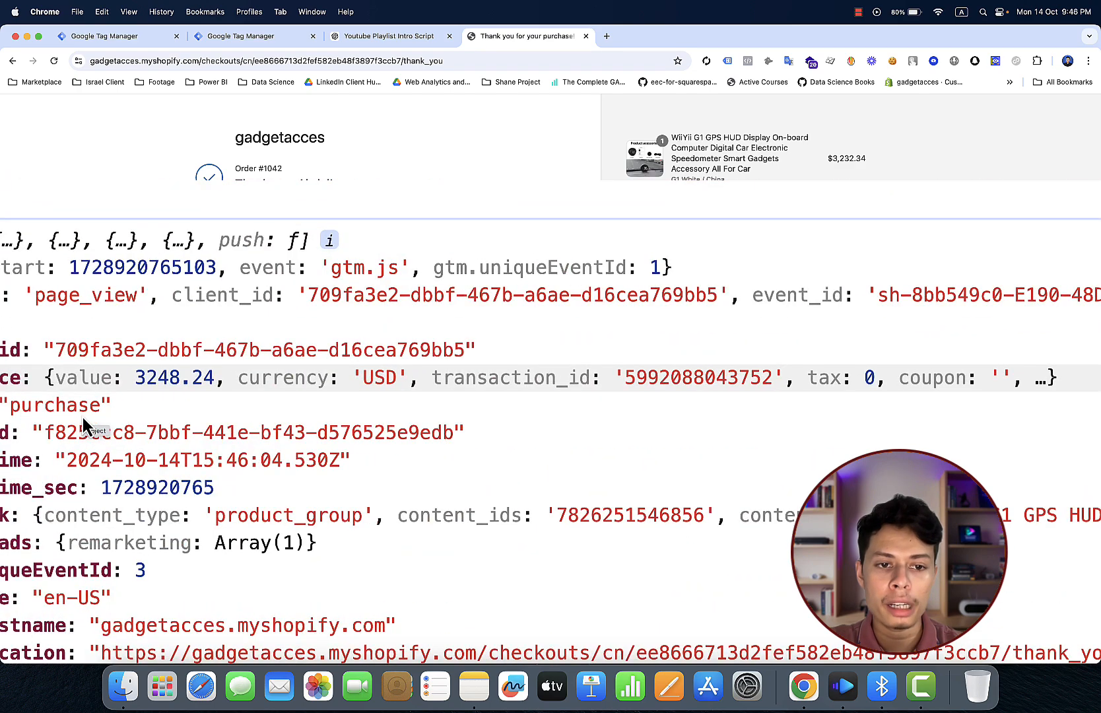
- Expand the purchase event's ecommerce object and its items array to inspect the transaction fields
scroll(82, 417, "left", 2)
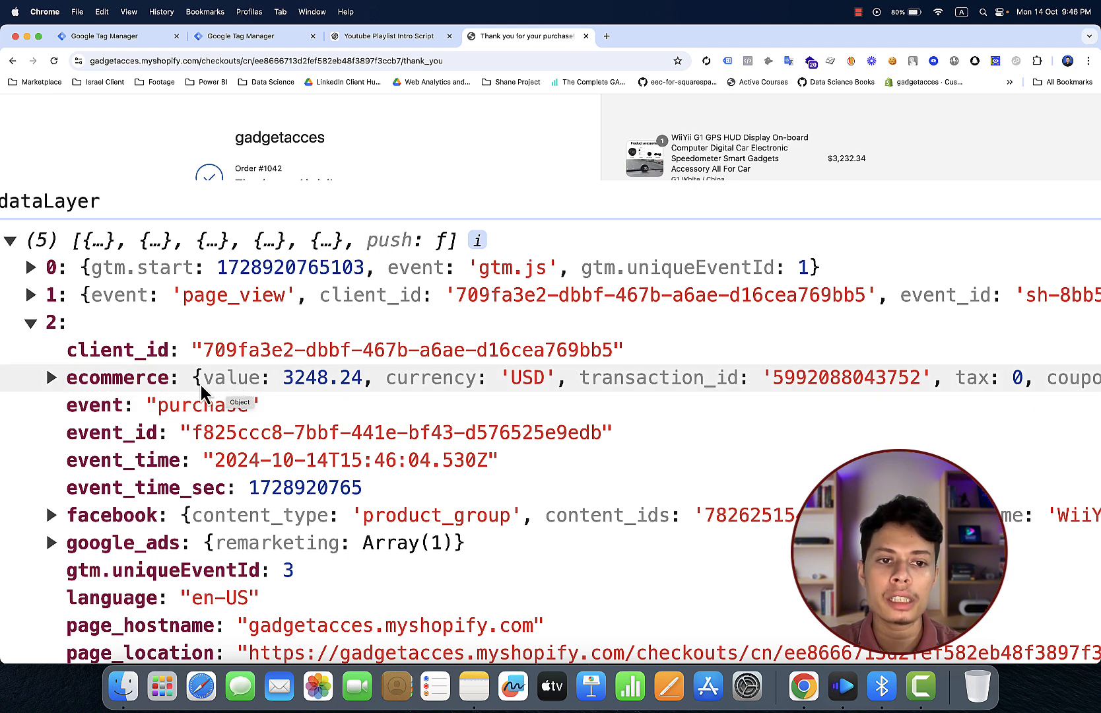
left_click(148, 384)
scroll(149, 384, "down", 5)
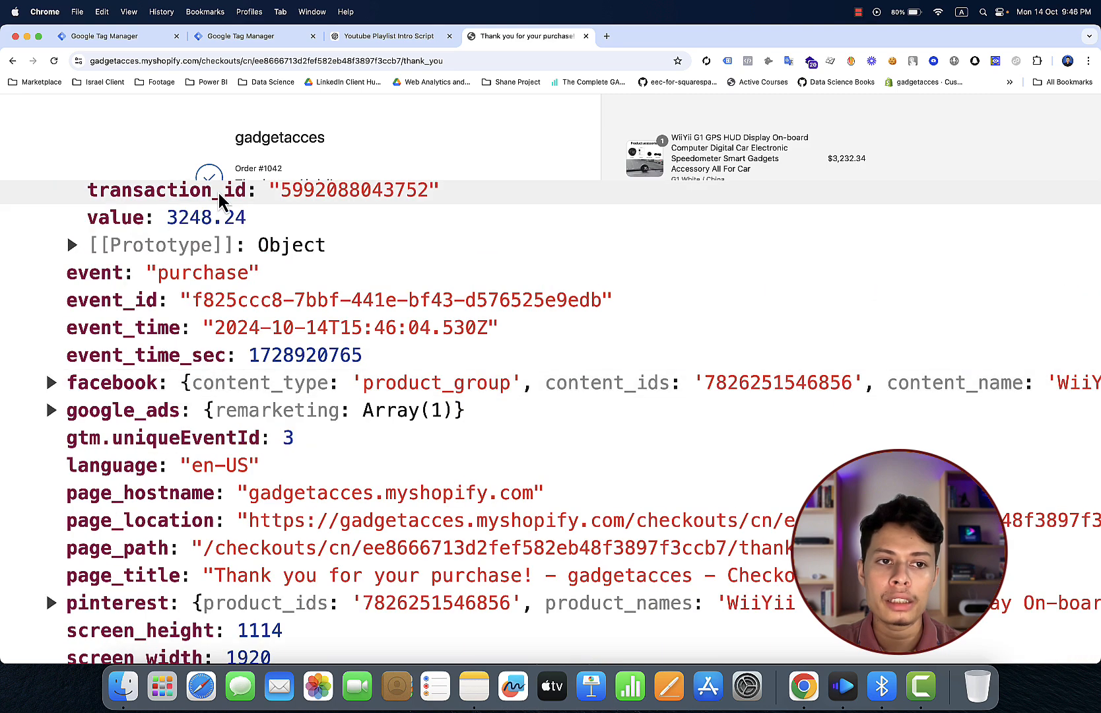
scroll(219, 193, "up", 1)
scroll(219, 193, "up", 4)
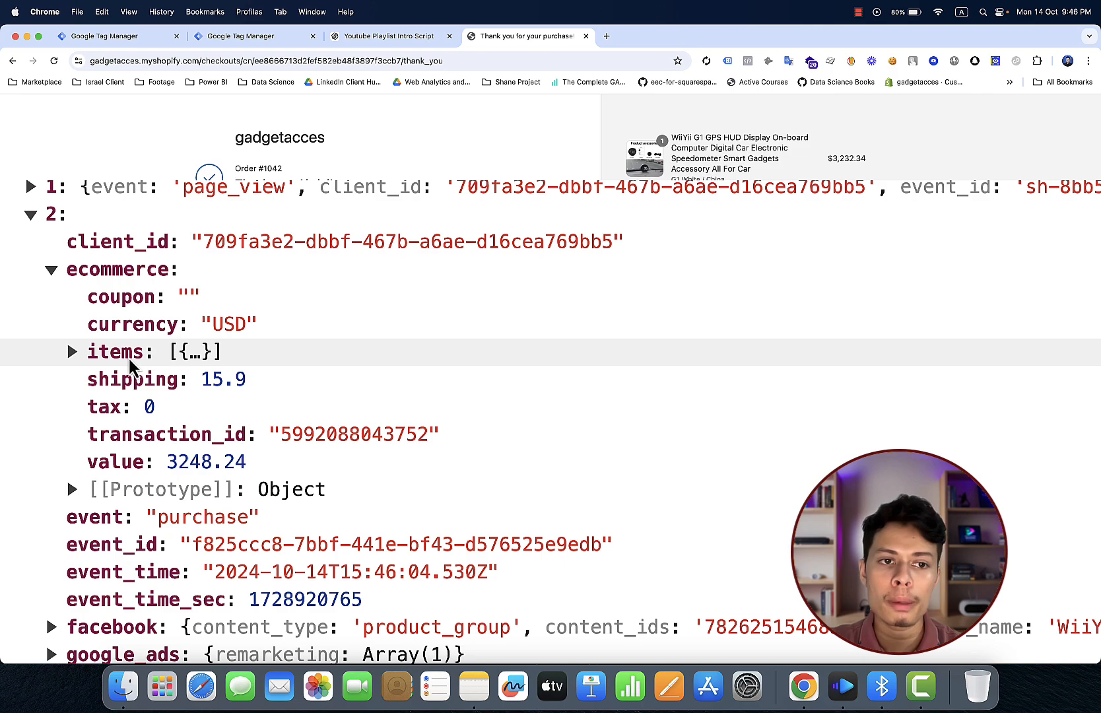
scroll(129, 358, "down", 5)
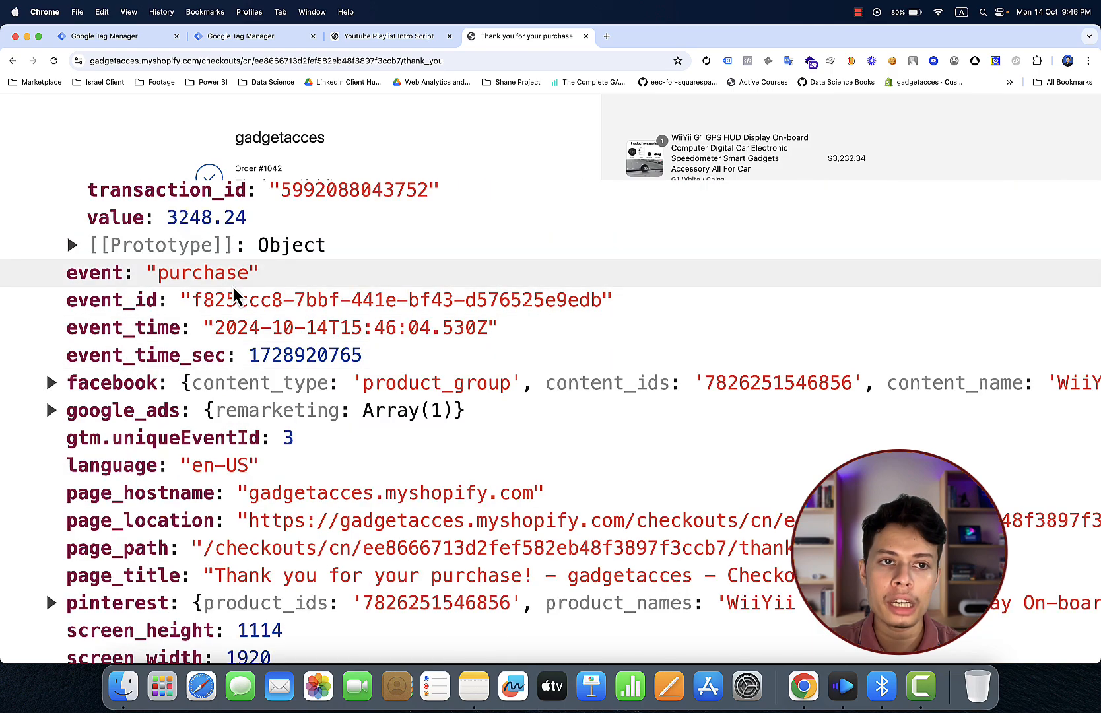
scroll(233, 291, "up", 6)
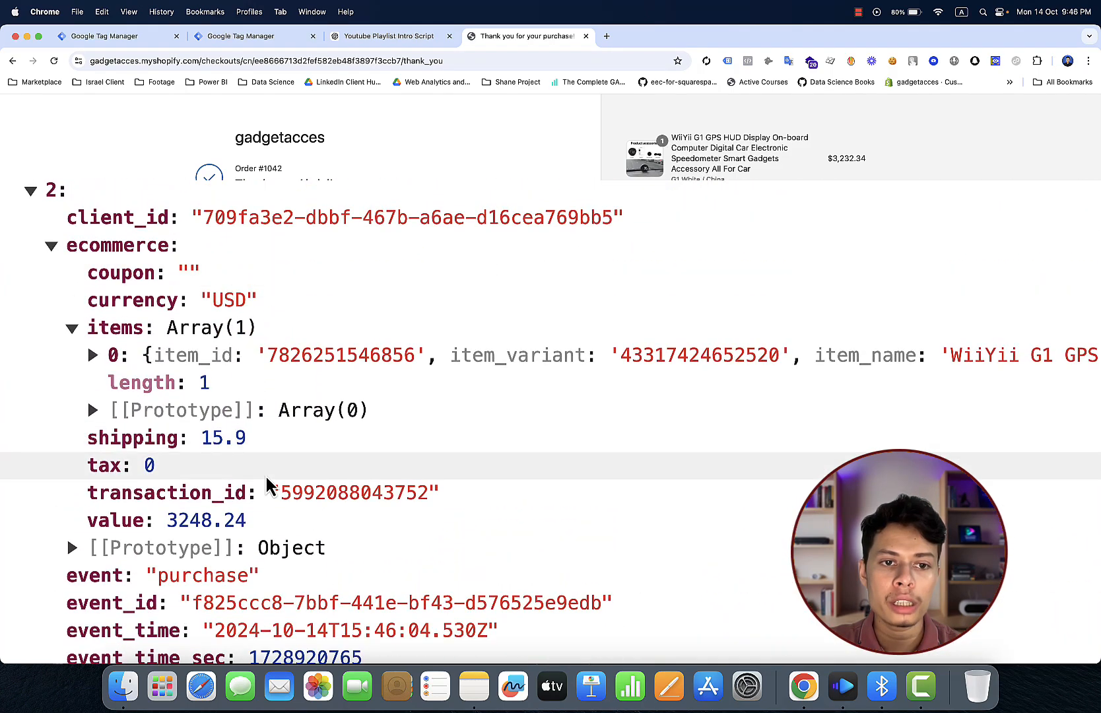
- Examine the item details, the ecommerce values and the event name in the purchase entry of the data layer
scroll(267, 479, "right", 10)
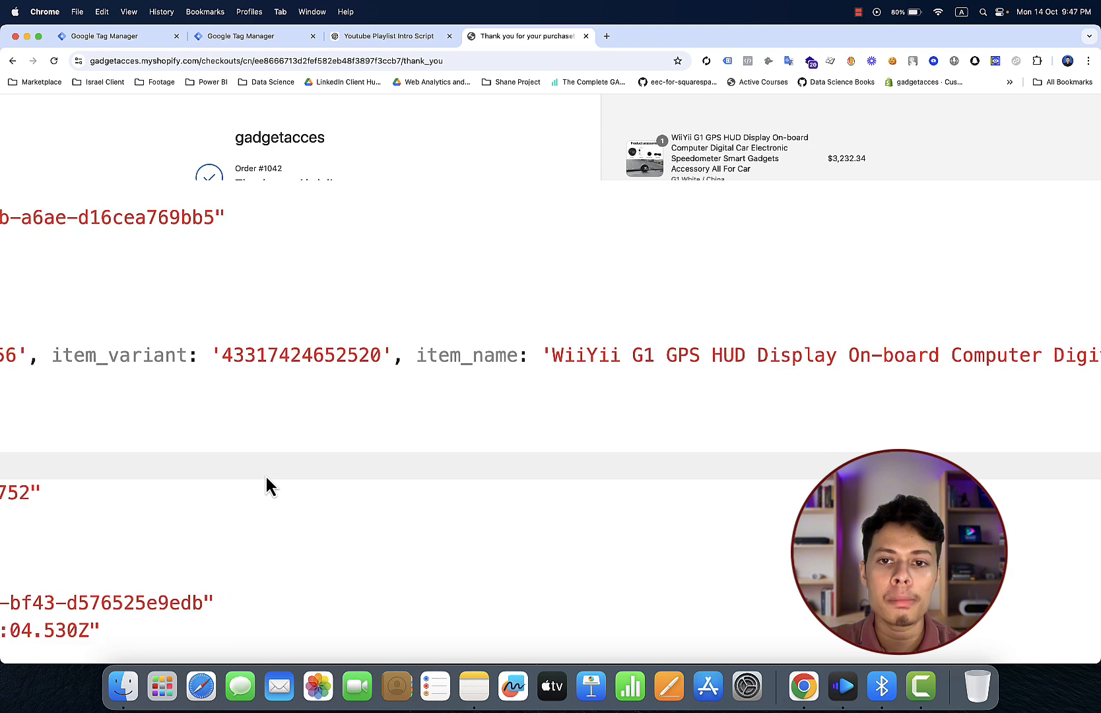
scroll(266, 478, "right", 20)
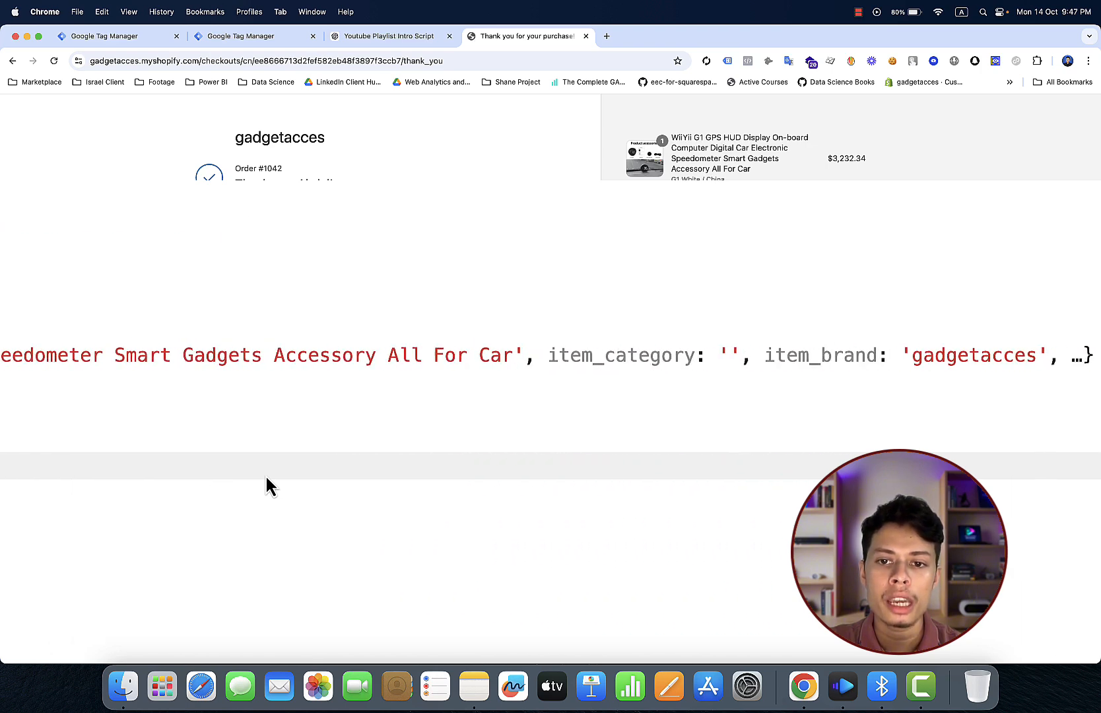
scroll(266, 485, "right", 10)
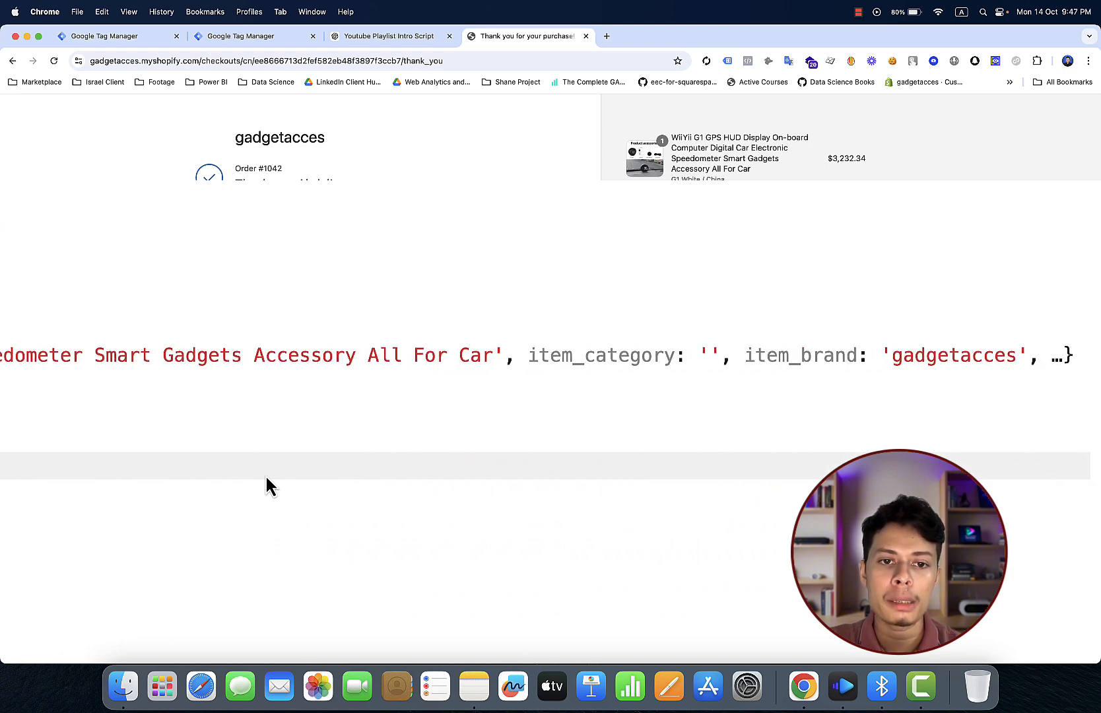
scroll(266, 478, "left", 20)
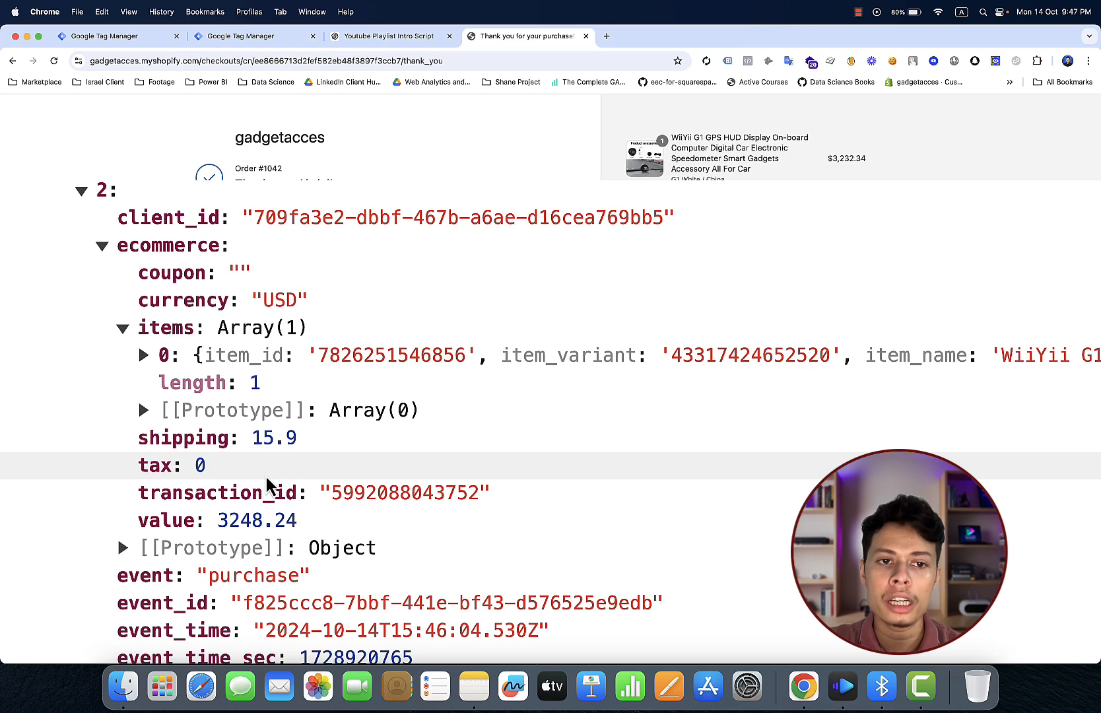
scroll(193, 462, "down", 1)
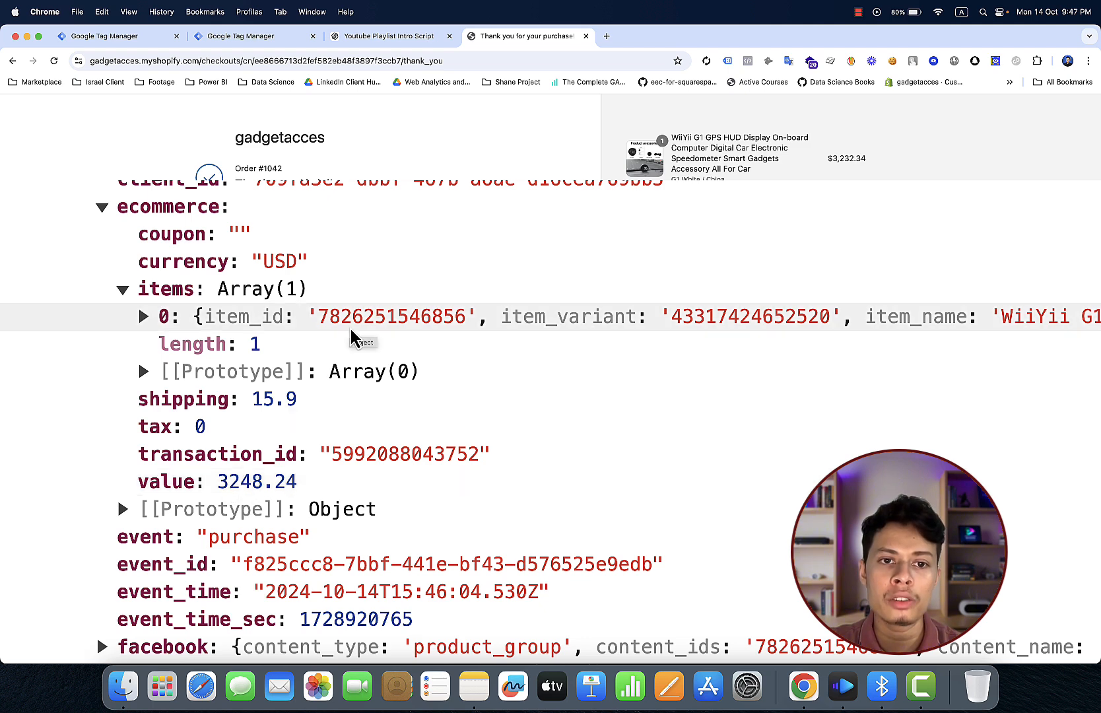
scroll(349, 337, "up", 3)
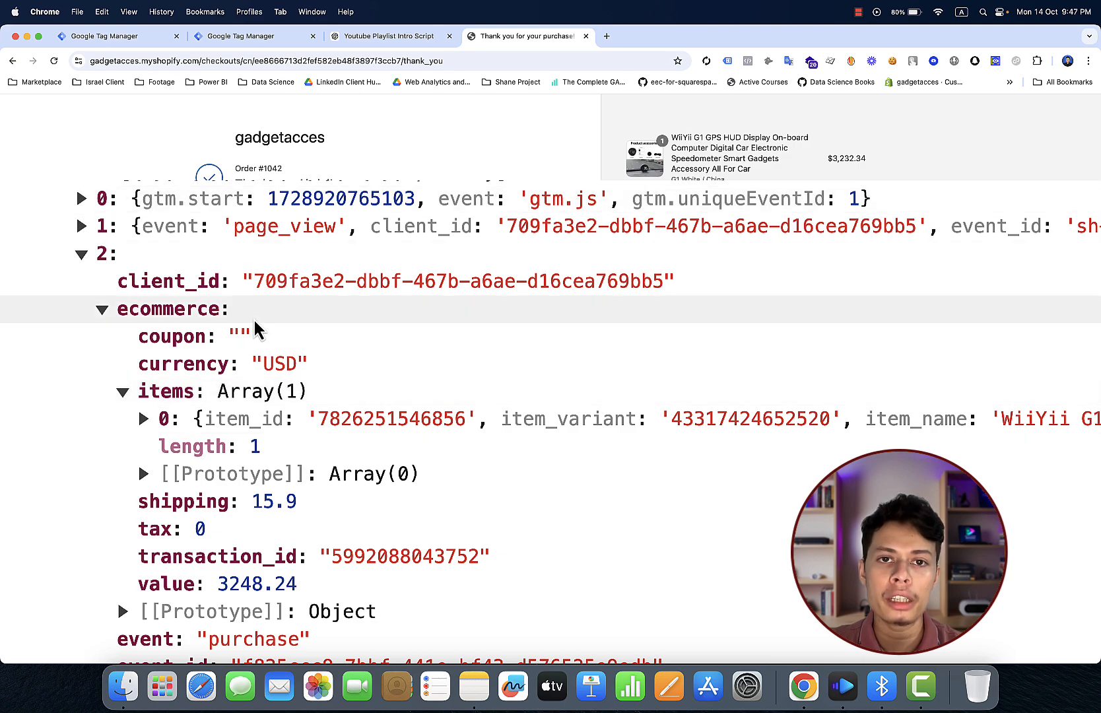
scroll(257, 328, "up", 1)
scroll(257, 328, "down", 5)
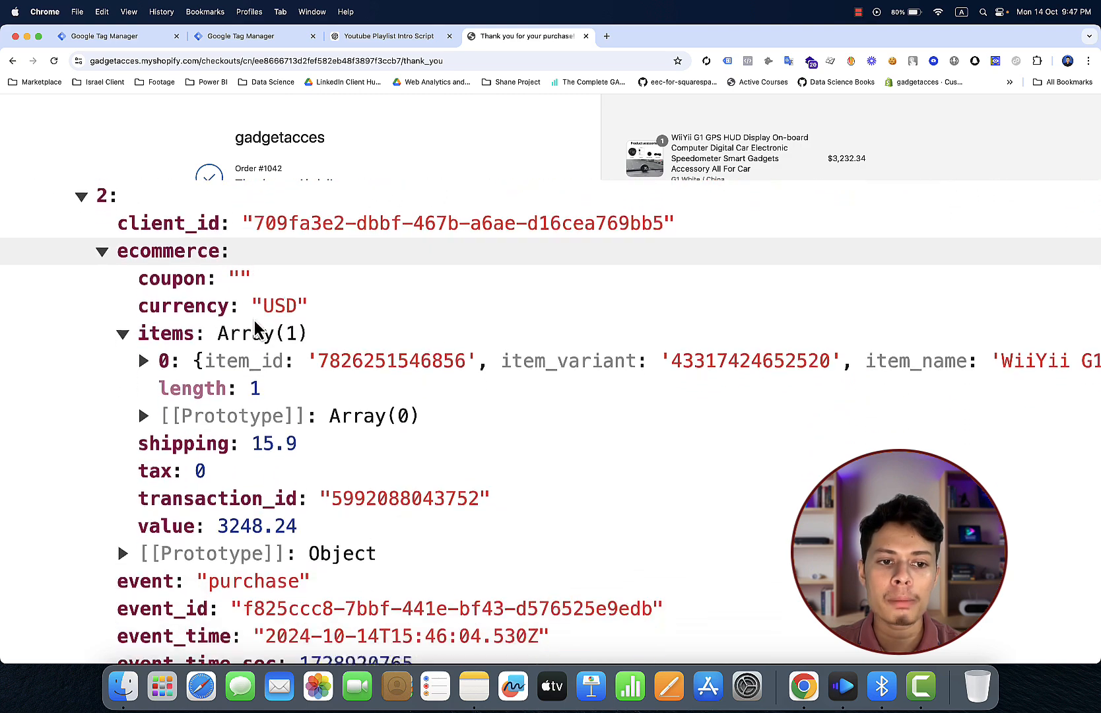
scroll(257, 328, "up", 2)
scroll(257, 328, "up", 4)
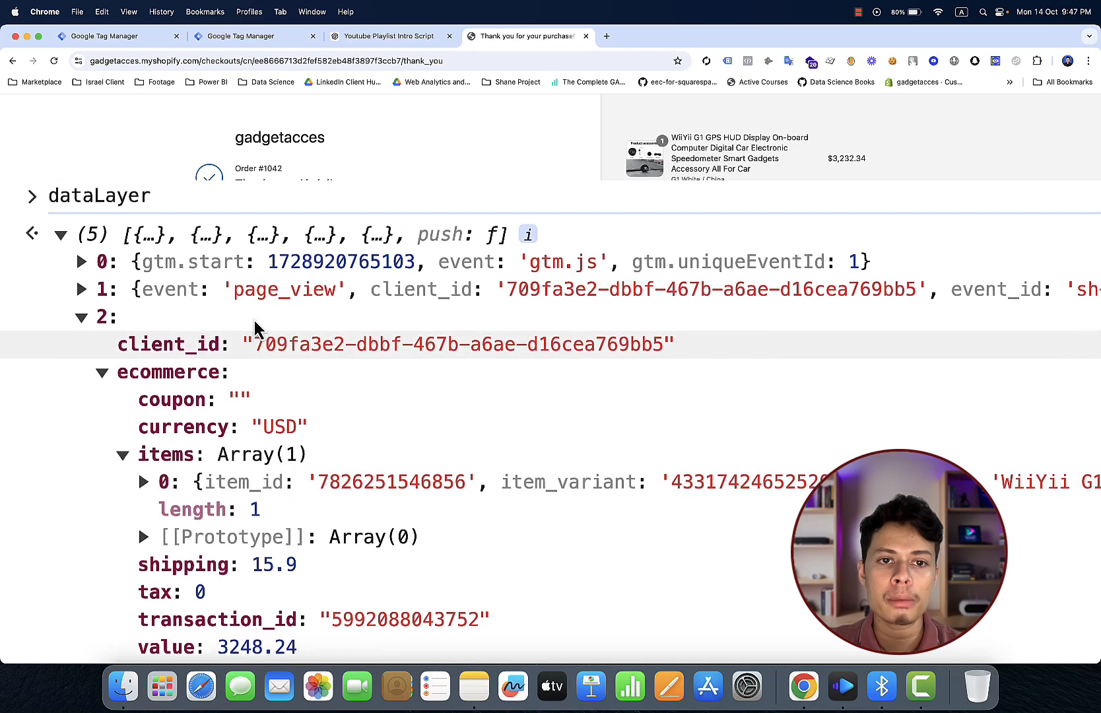
scroll(256, 328, "down", 3)
scroll(256, 328, "down", 8)
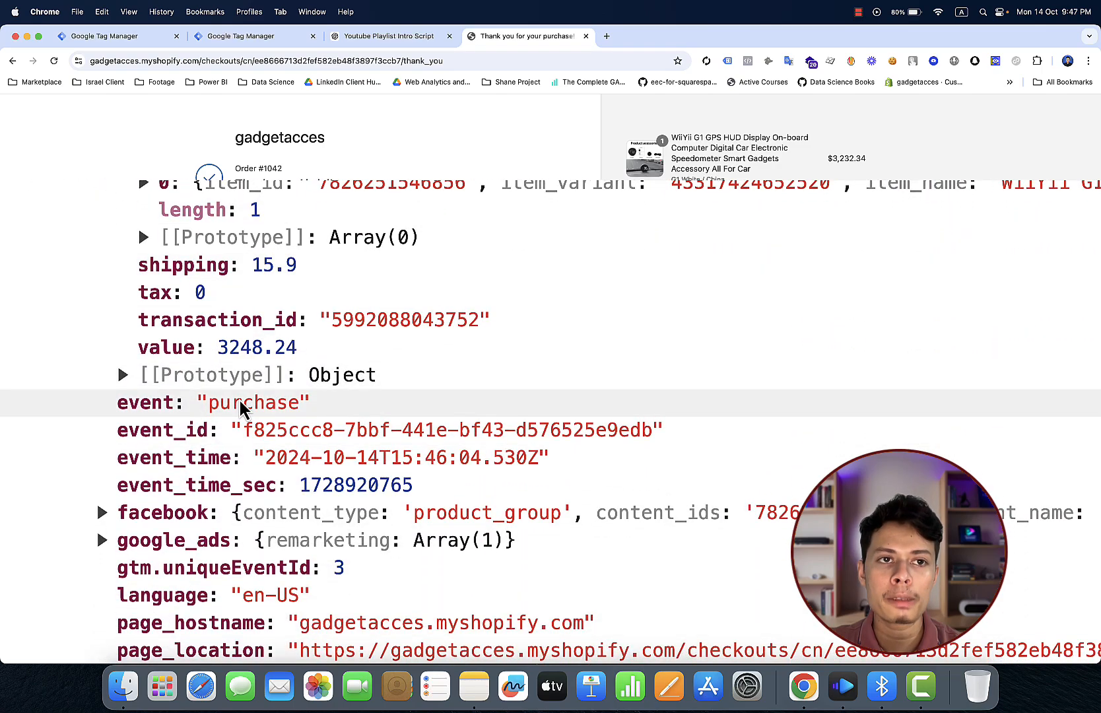
- Switch to the Youtube Content web container in Google Tag Manager and show its triggers
left_click(97, 34)
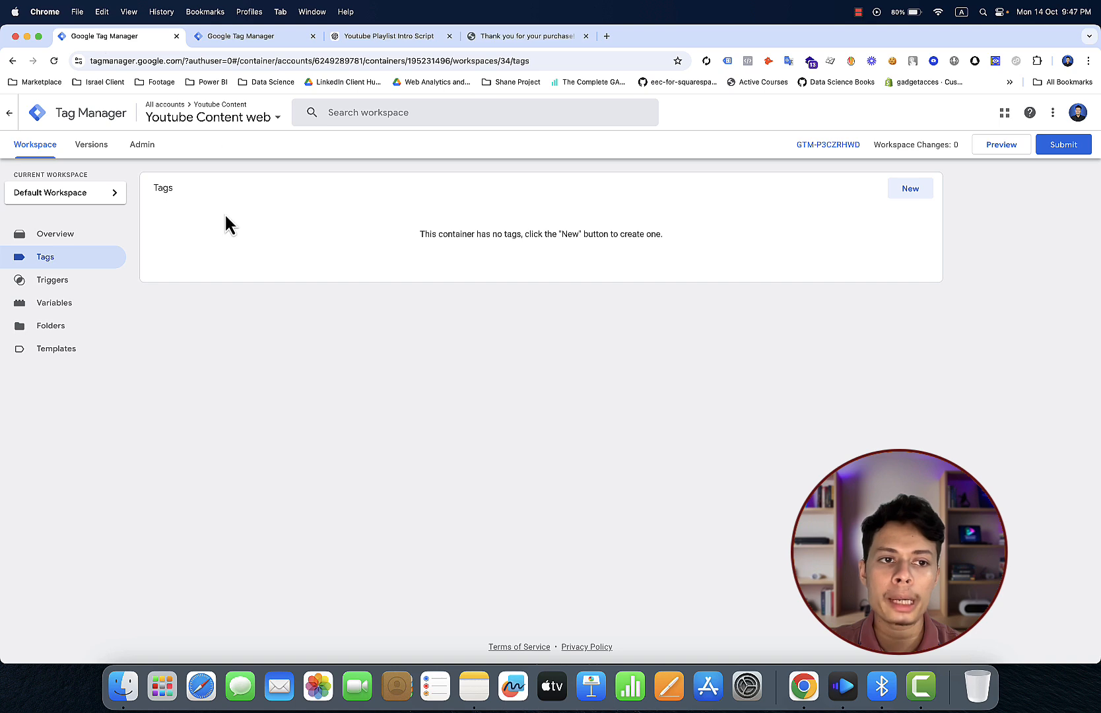
left_click(107, 291)
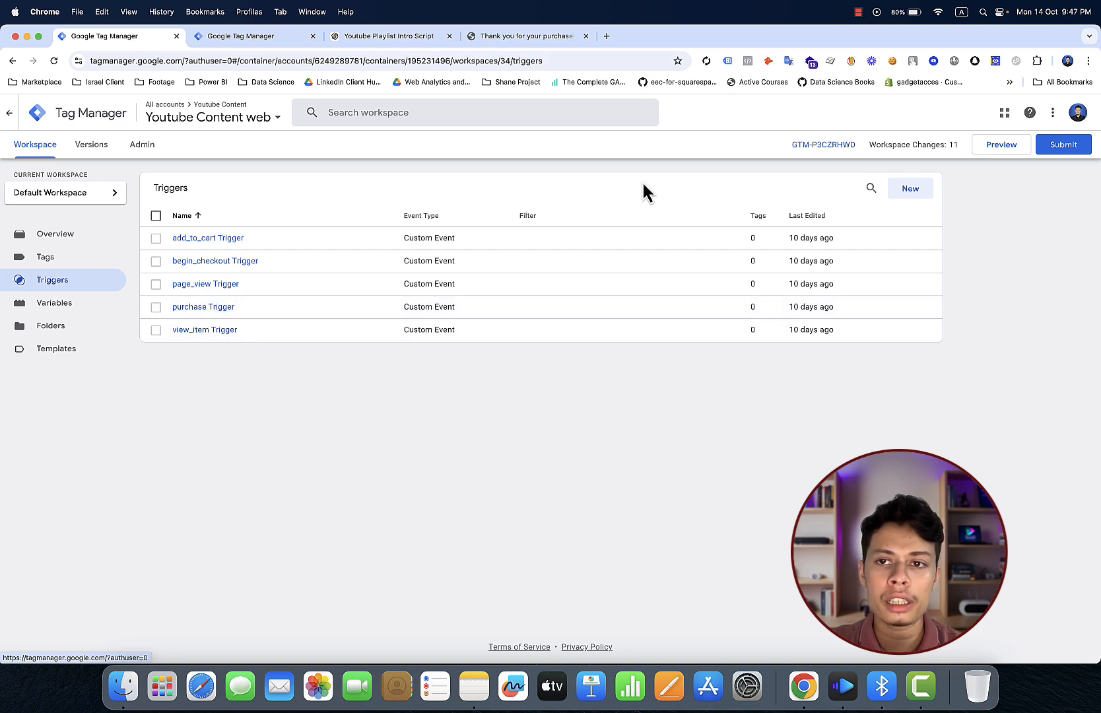
left_click(911, 189)
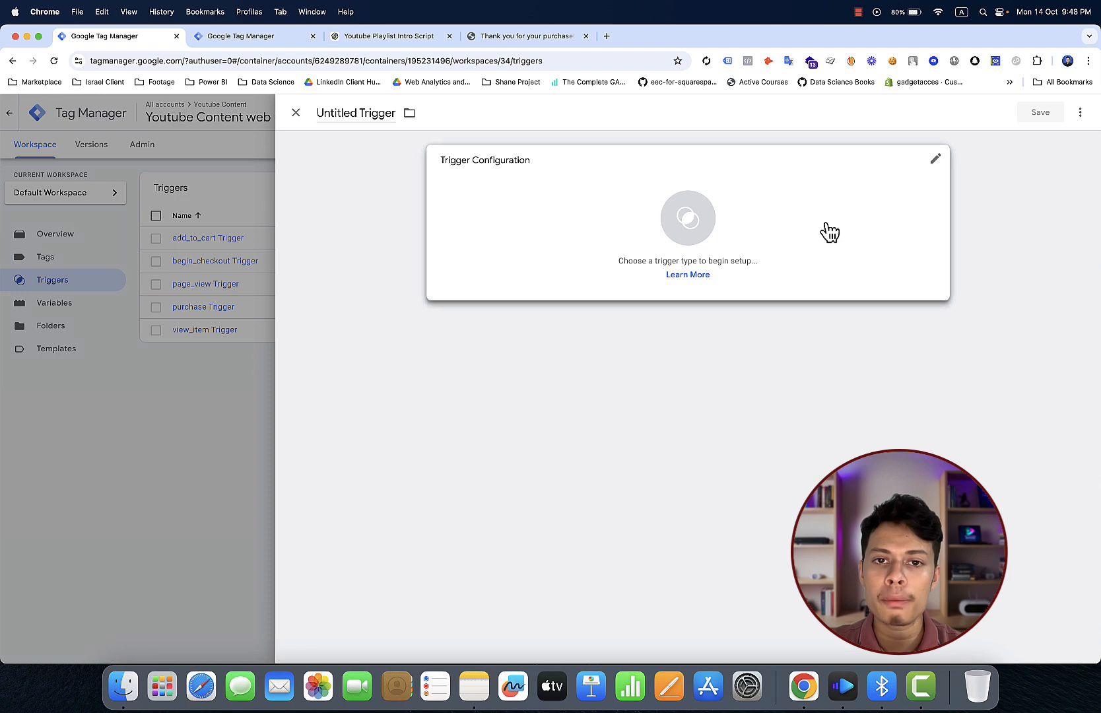
left_click(829, 231)
scroll(858, 396, "down", 2)
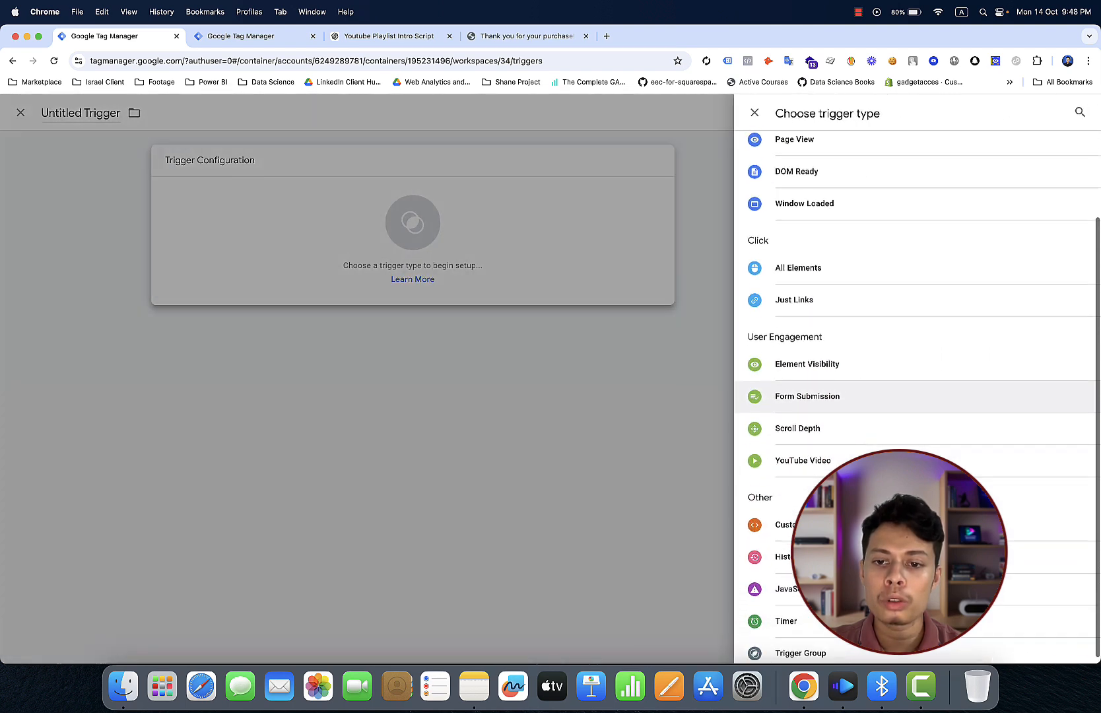
left_click(858, 524)
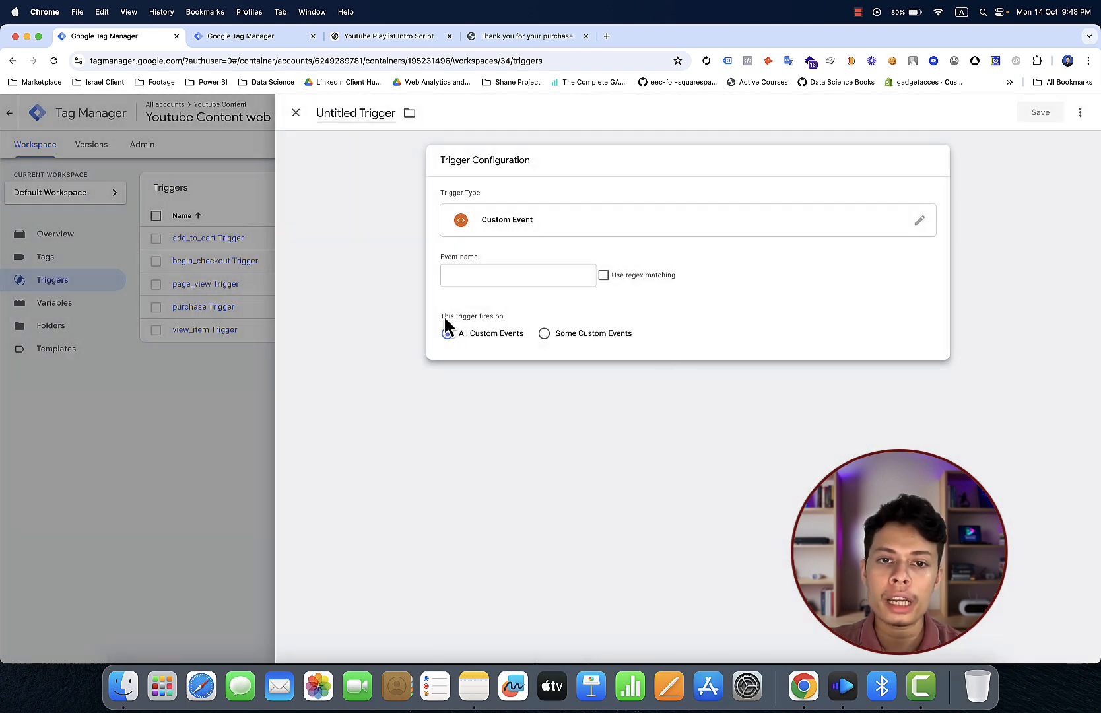
left_click(487, 271)
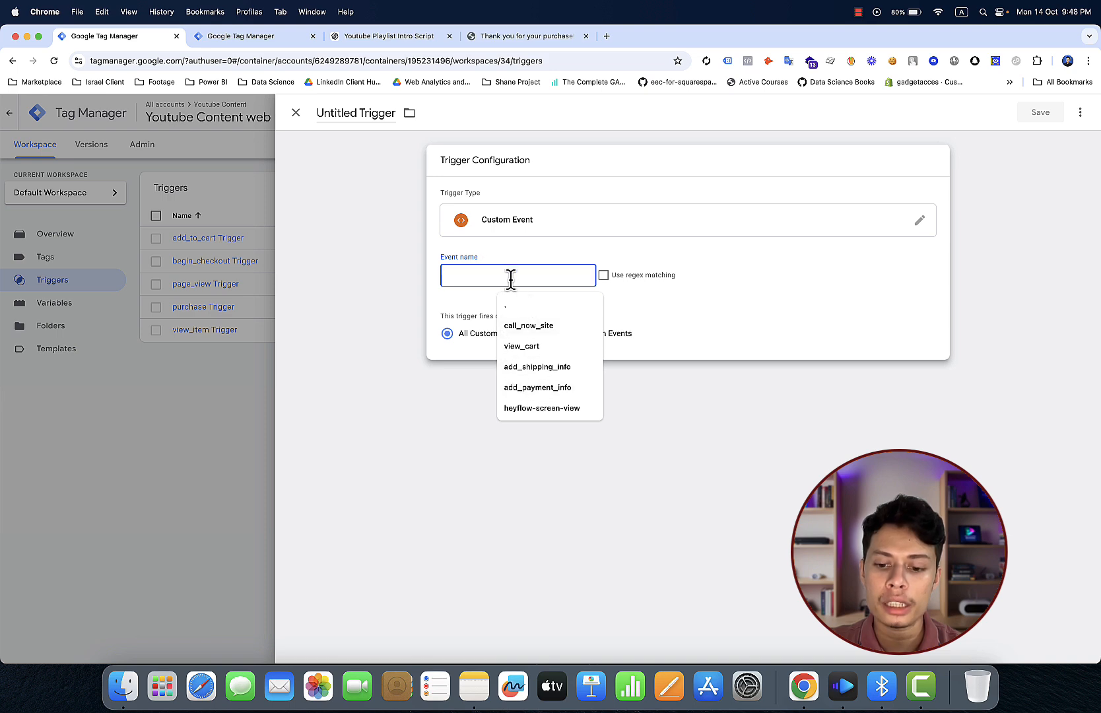
type("purchase")
left_click(527, 328)
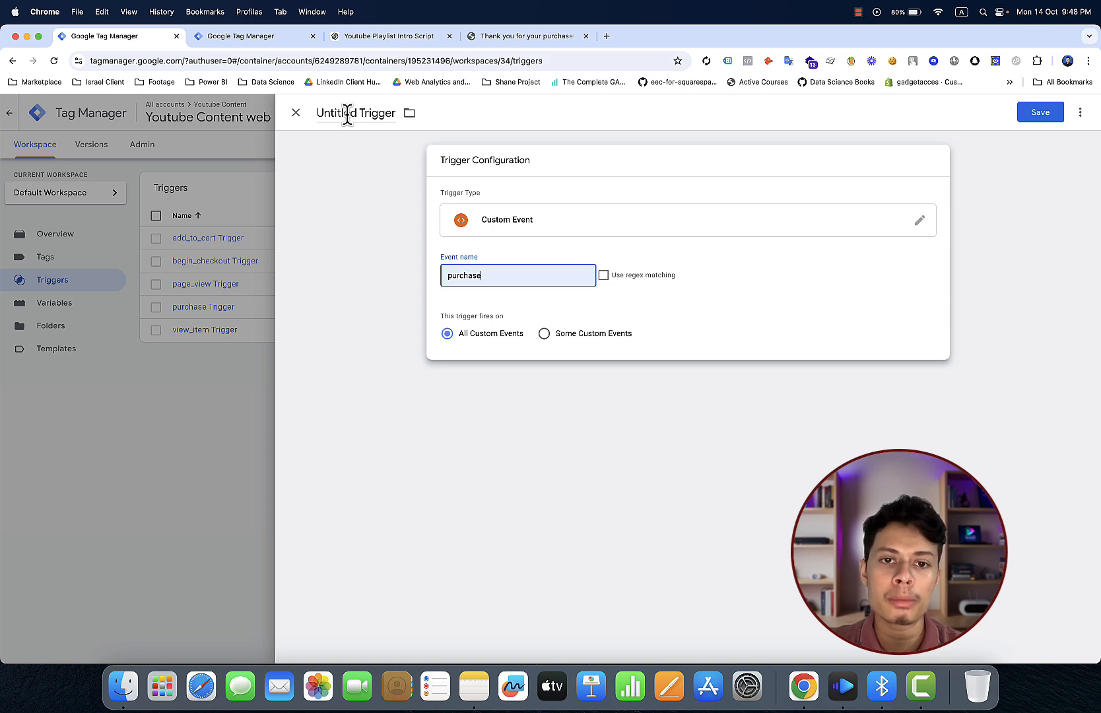
left_click(295, 114)
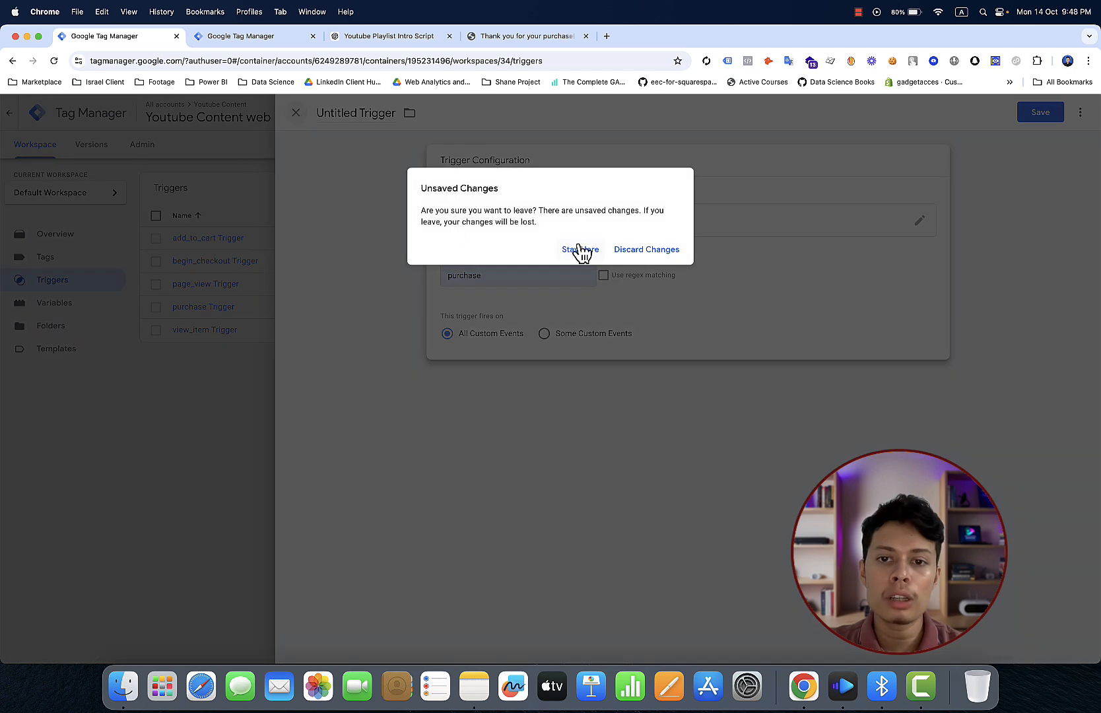
left_click(626, 256)
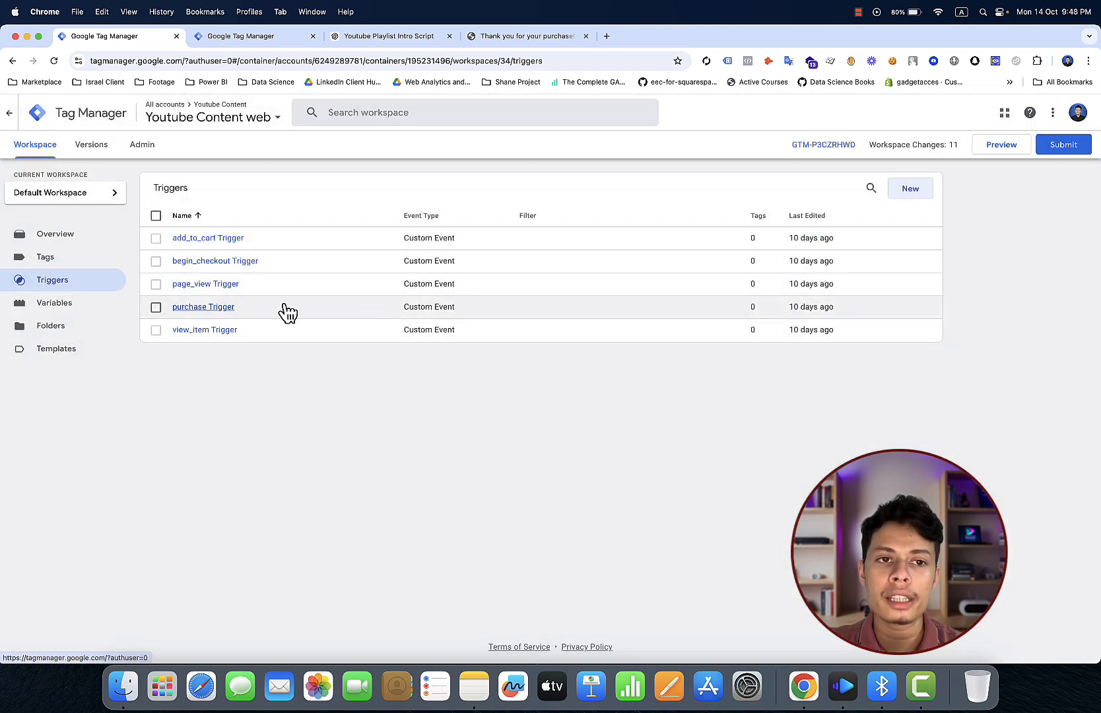
- Check the configuration of the existing purchase Trigger, close it and return to the data layer on the order confirmation page
left_click(223, 307)
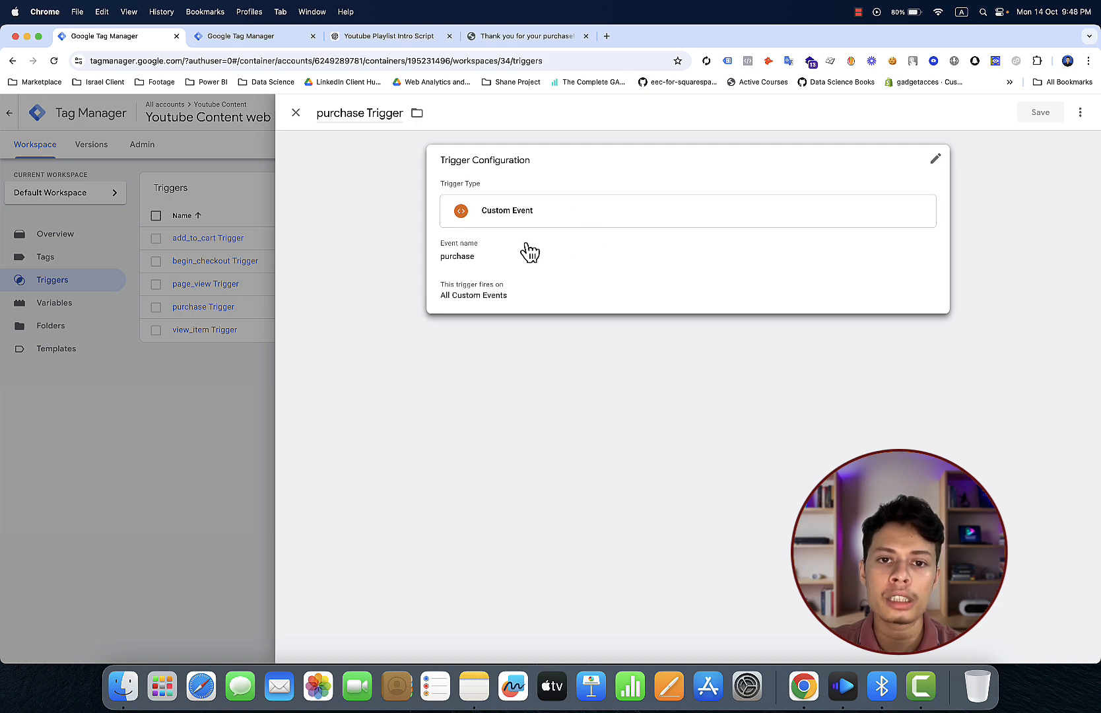
left_click(247, 474)
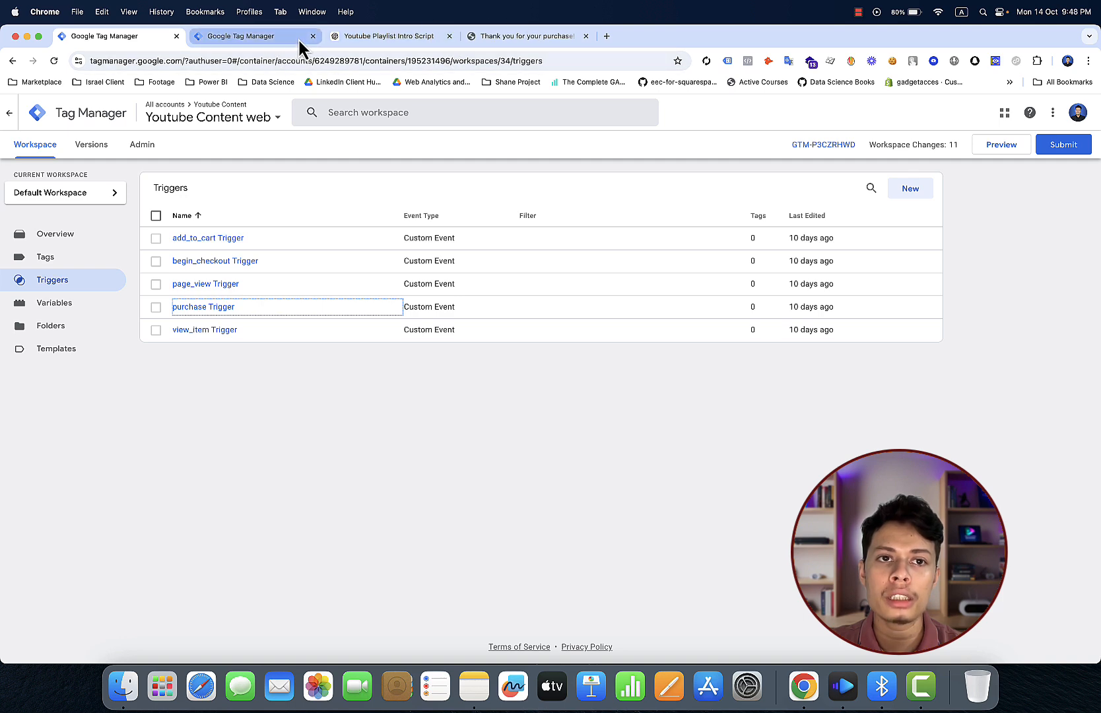
left_click(491, 37)
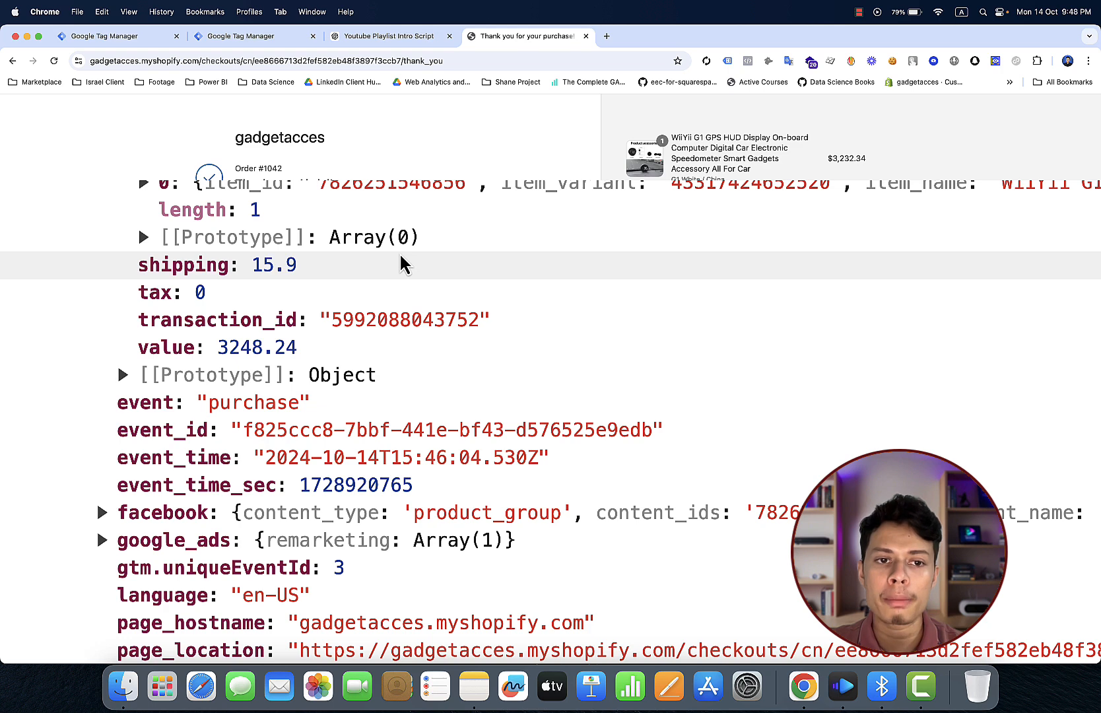
- Examine the ecommerce fields in the purchase data layer and check the transaction_id variable's configuration in Google Tag Manager
scroll(402, 264, "up", 2)
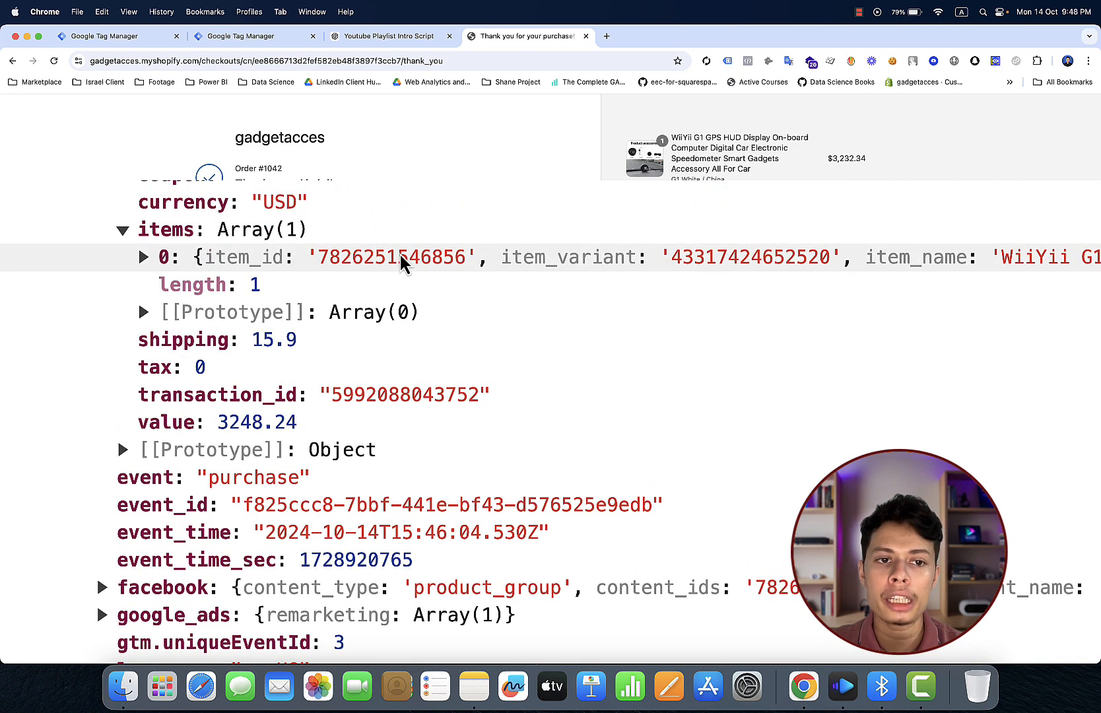
scroll(401, 310, "up", 2)
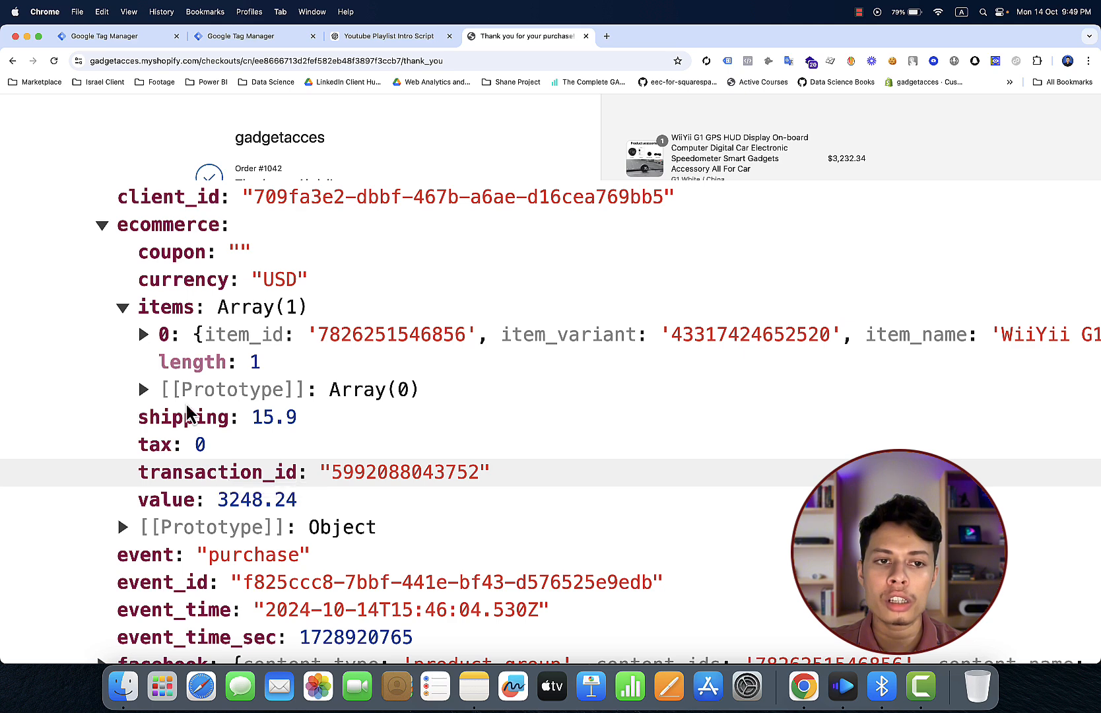
left_click(117, 41)
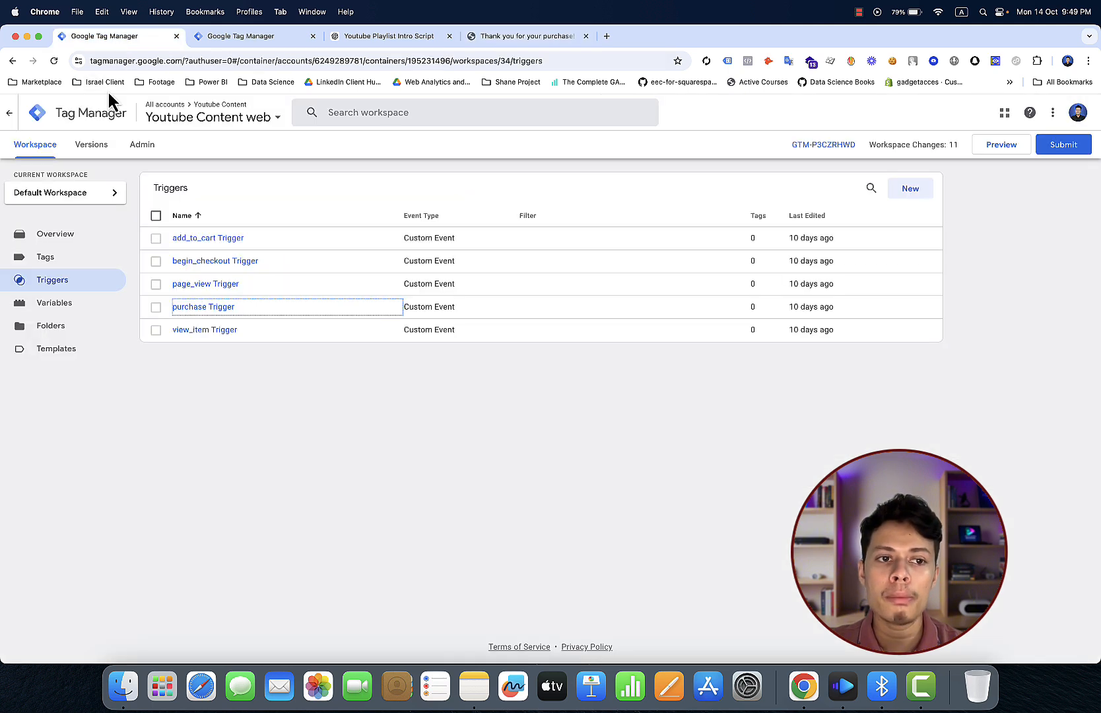
left_click(91, 307)
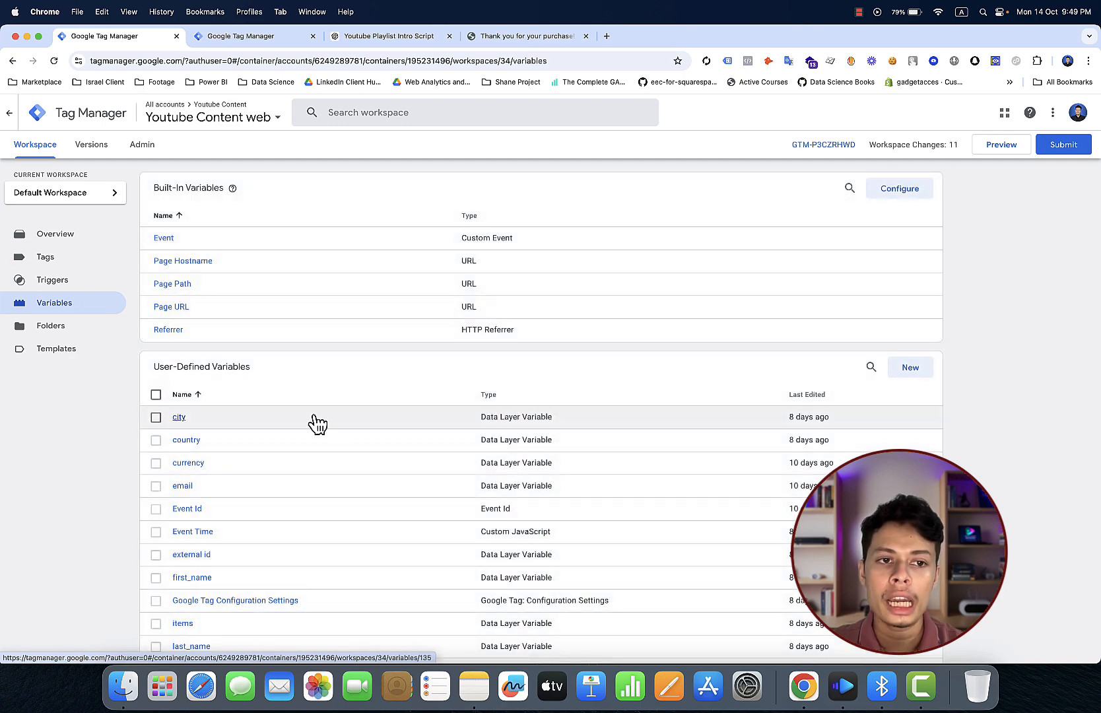
scroll(317, 423, "down", 5)
scroll(318, 424, "up", 1)
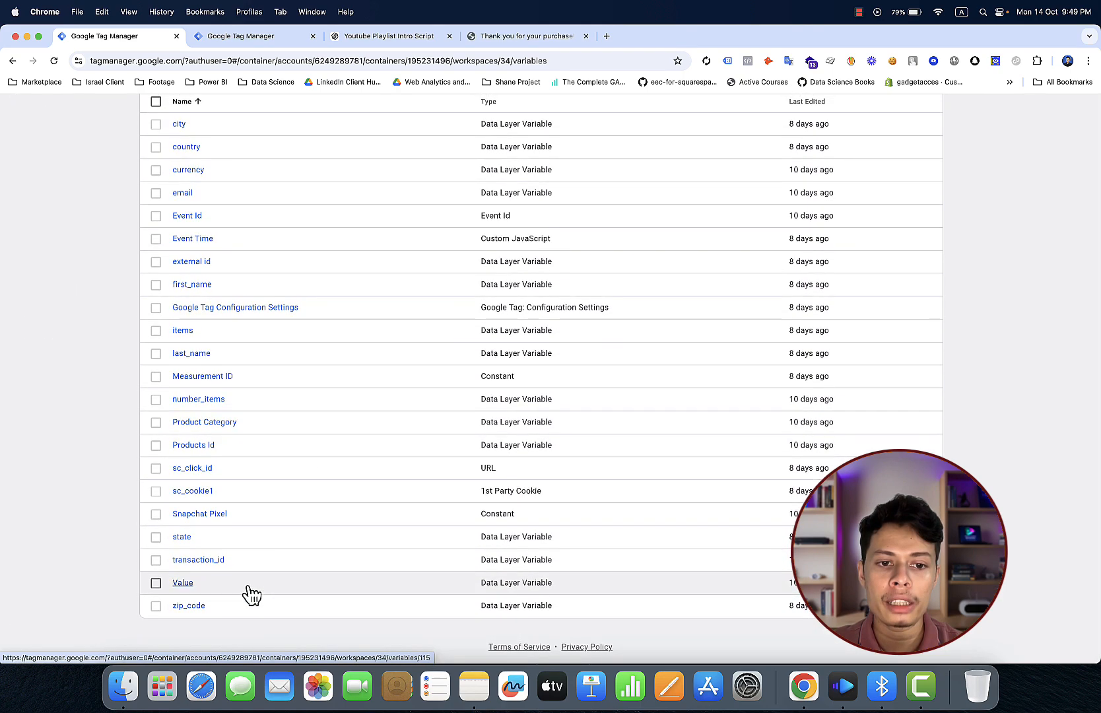
left_click(225, 559)
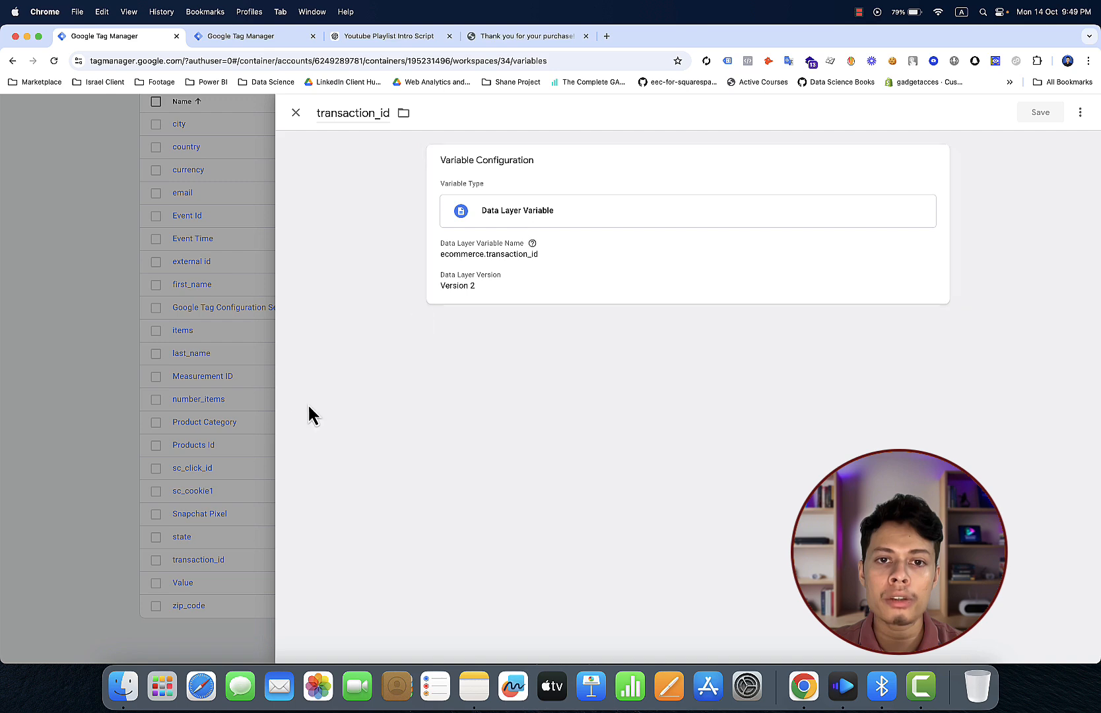
left_click(199, 450)
scroll(199, 450, "up", 5)
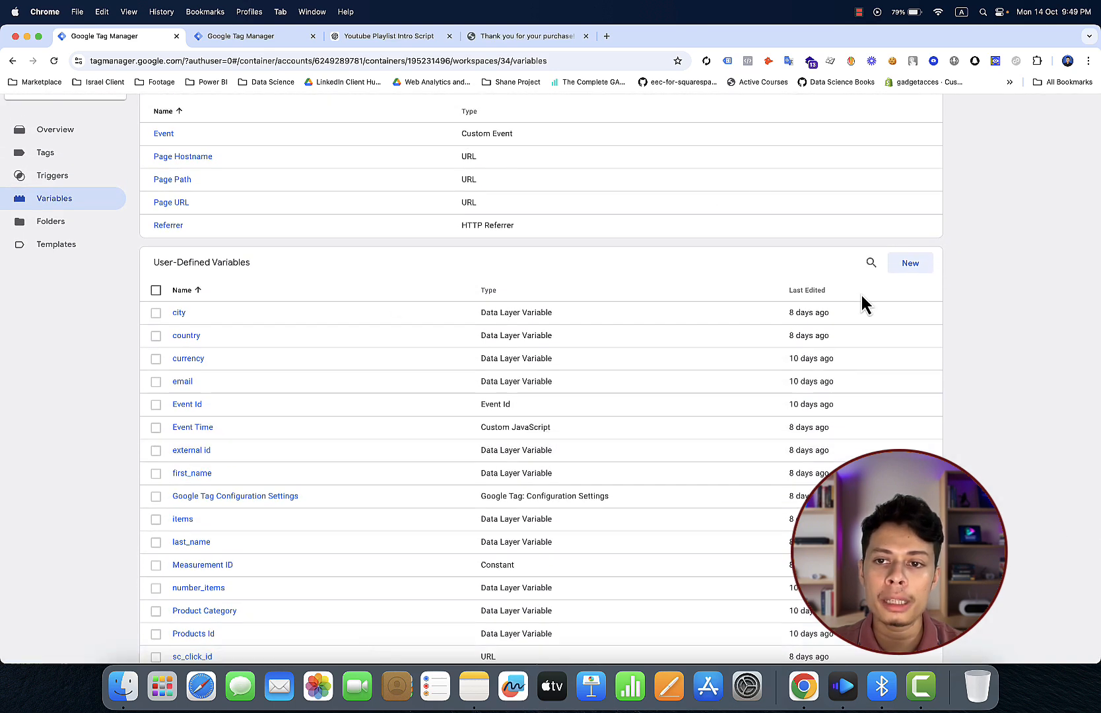
left_click(912, 268)
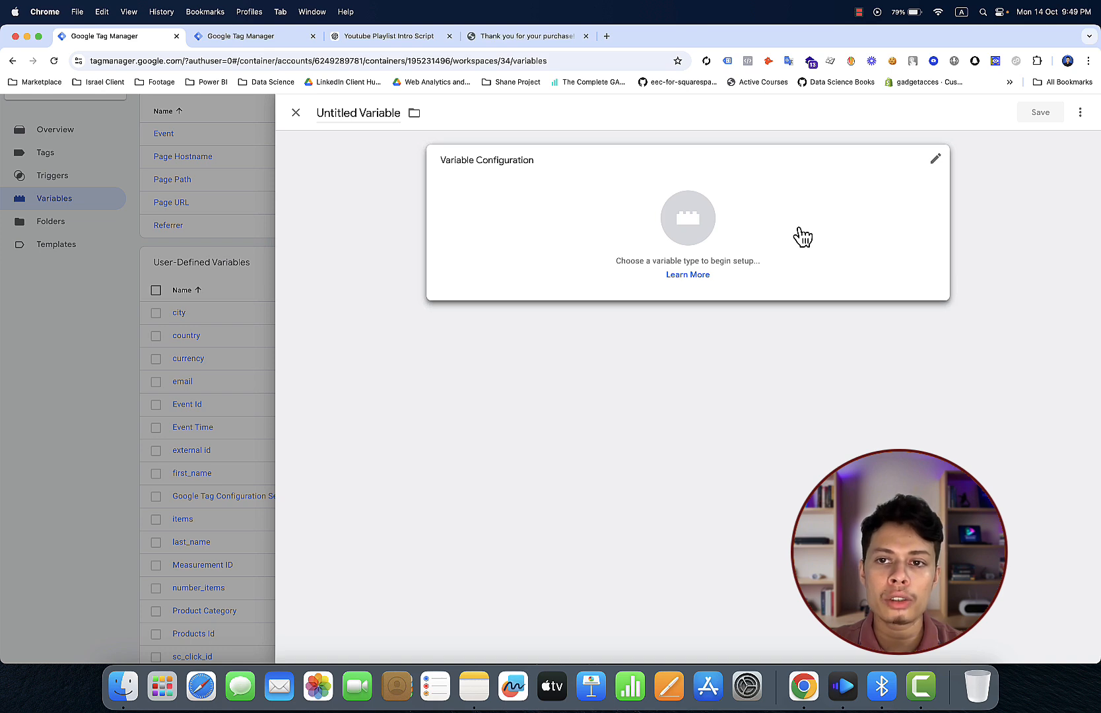
left_click(803, 236)
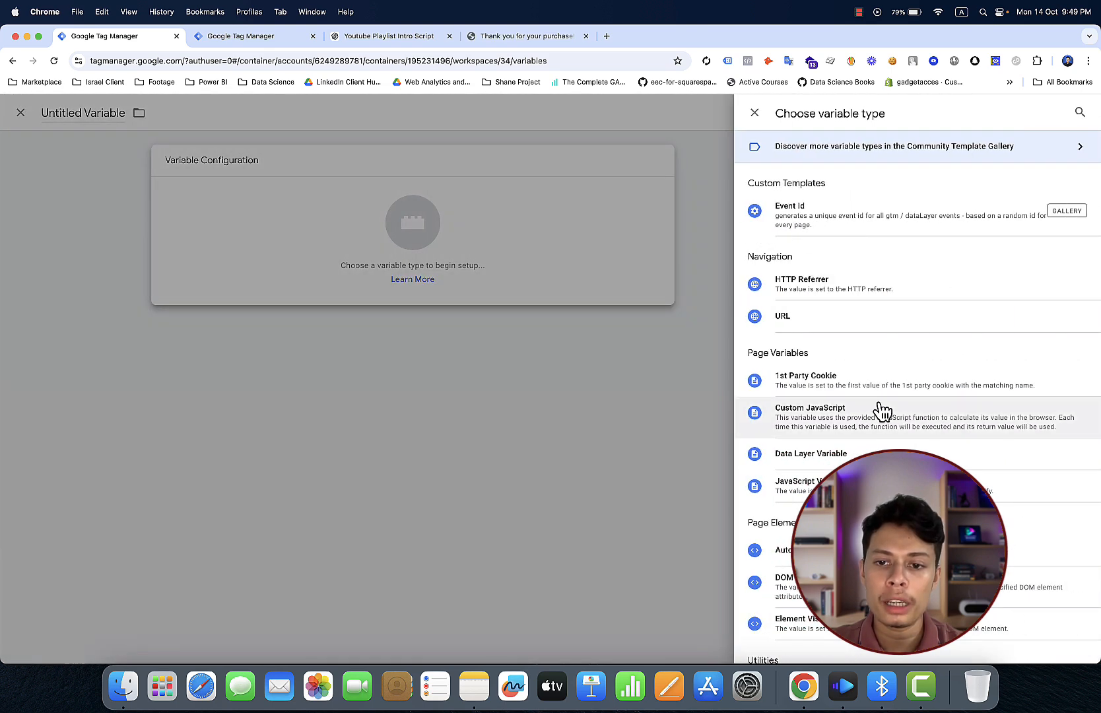
left_click(810, 452)
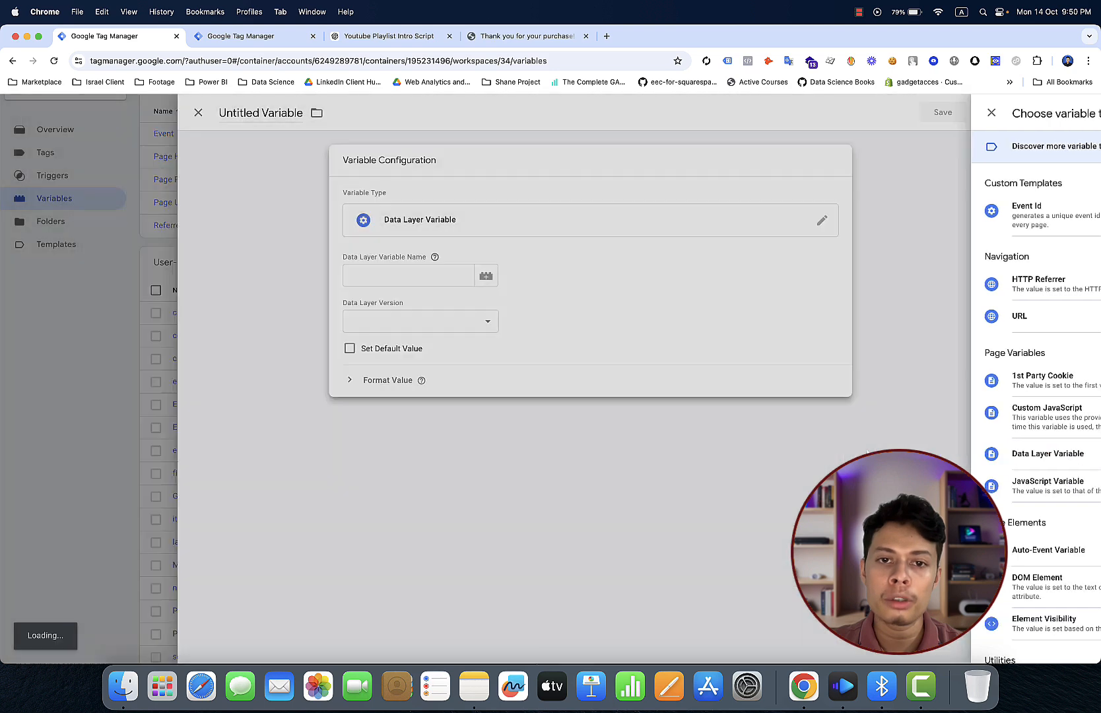
left_click(511, 37)
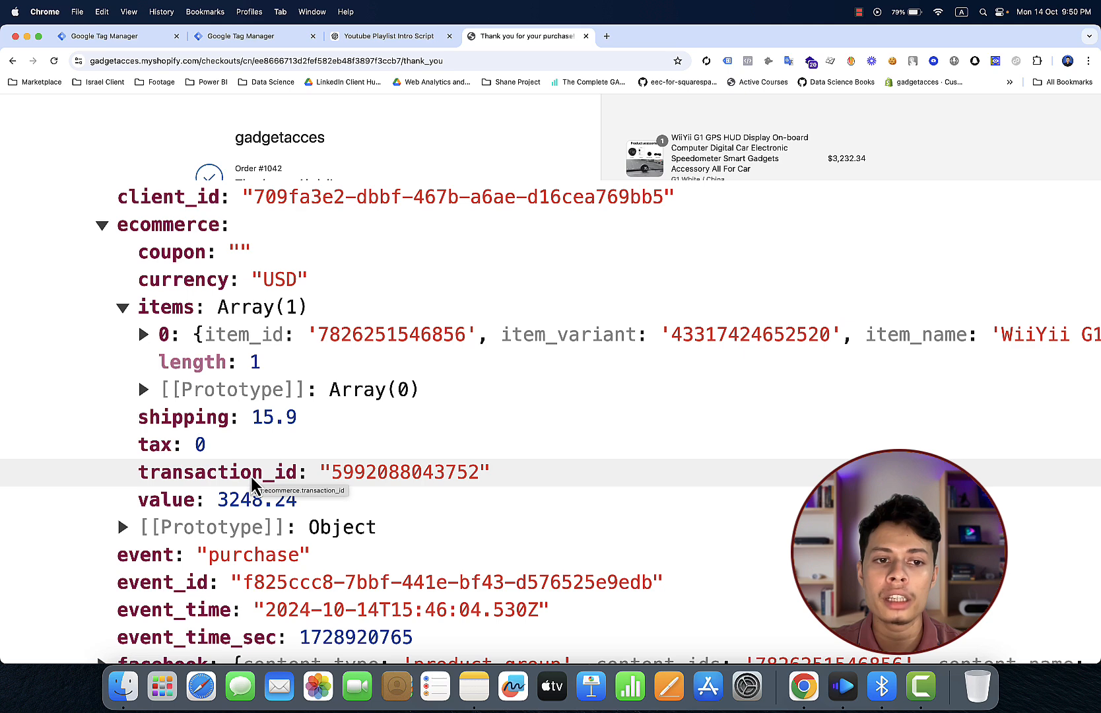
left_click(131, 37)
left_click(295, 116)
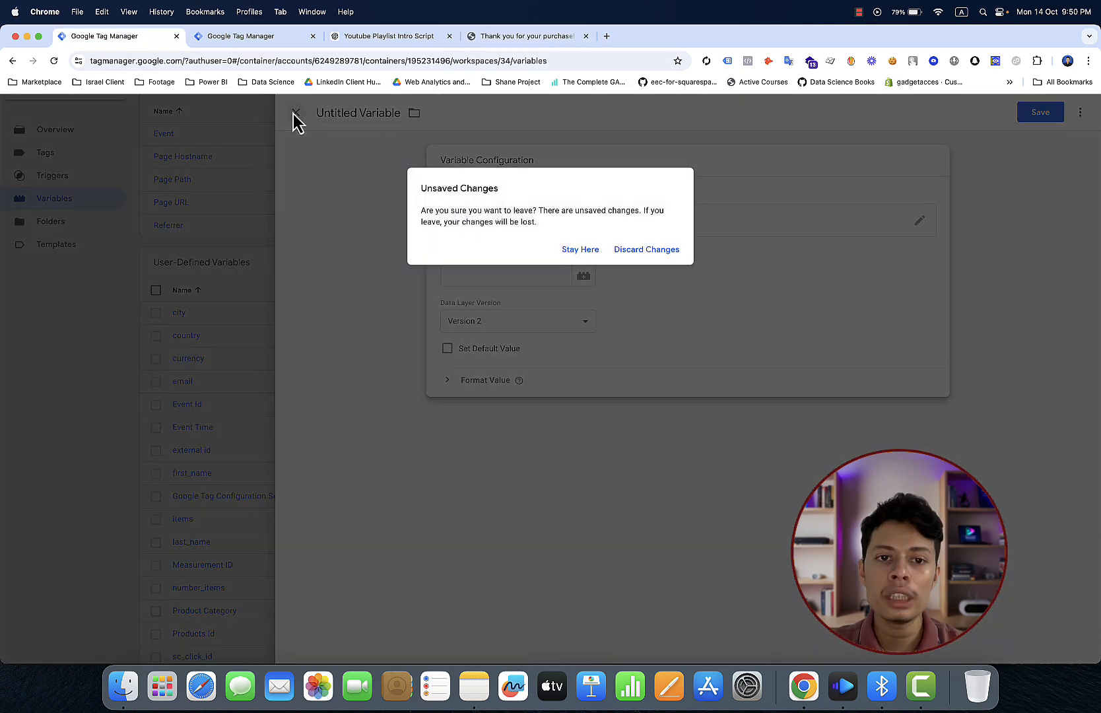
left_click(639, 250)
- Open the Value variable's configuration for editing and copy the ecommerce key name from the purchase data layer on the order confirmation page
scroll(381, 515, "down", 5)
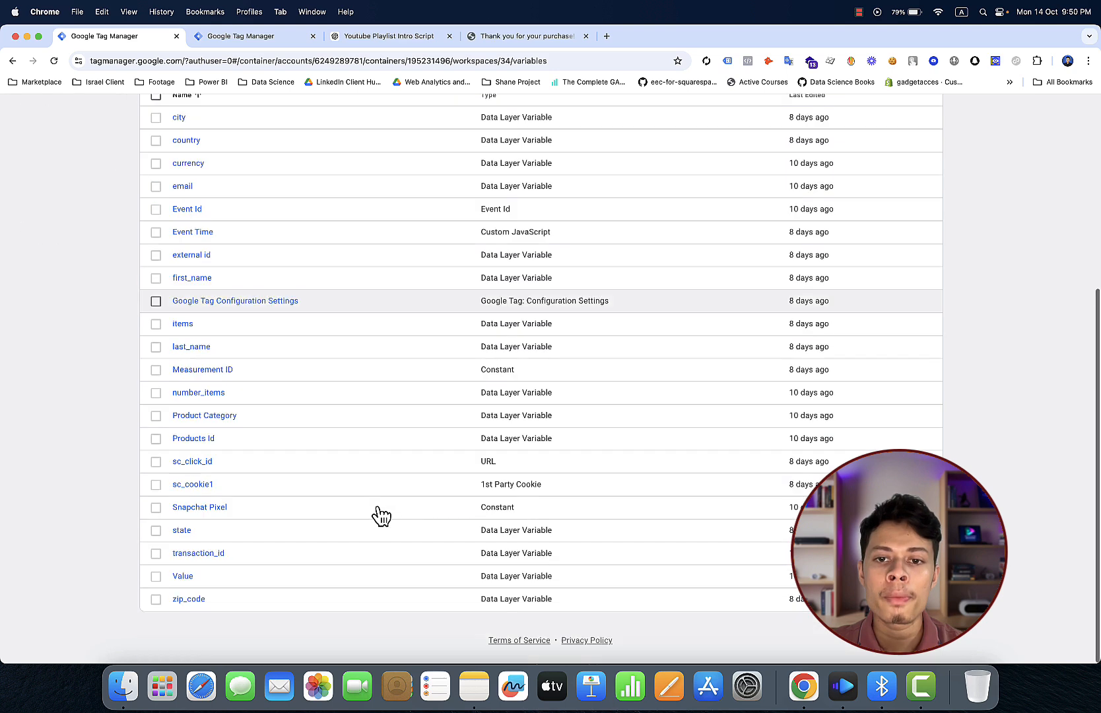
left_click(182, 583)
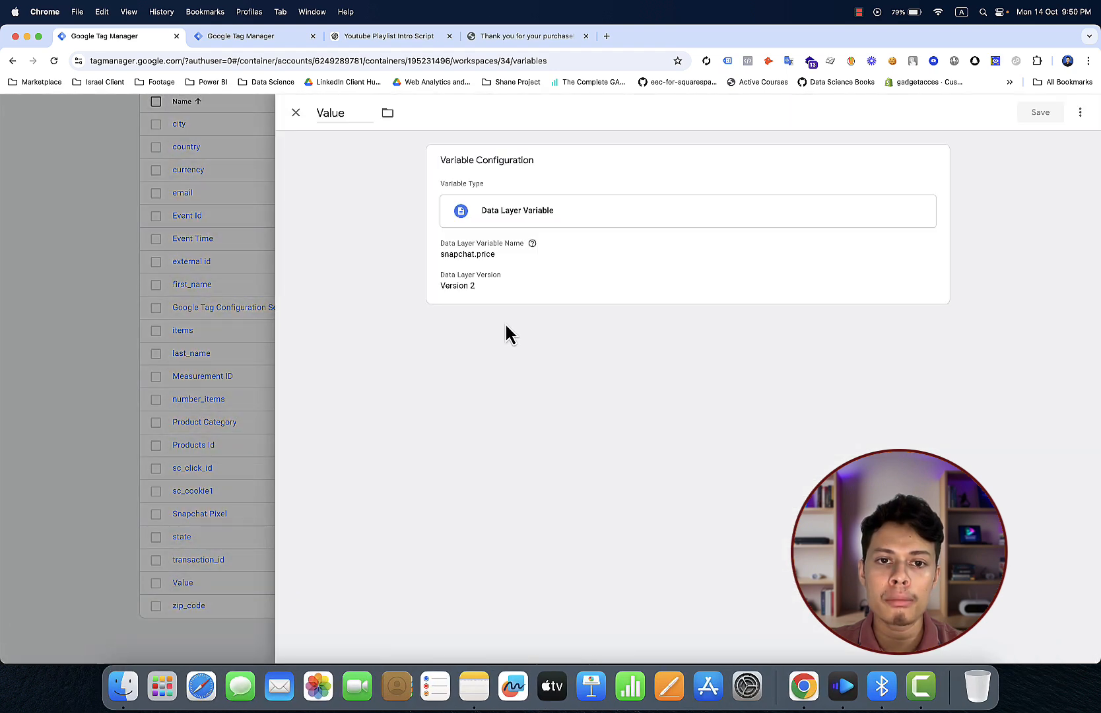
left_click(544, 252)
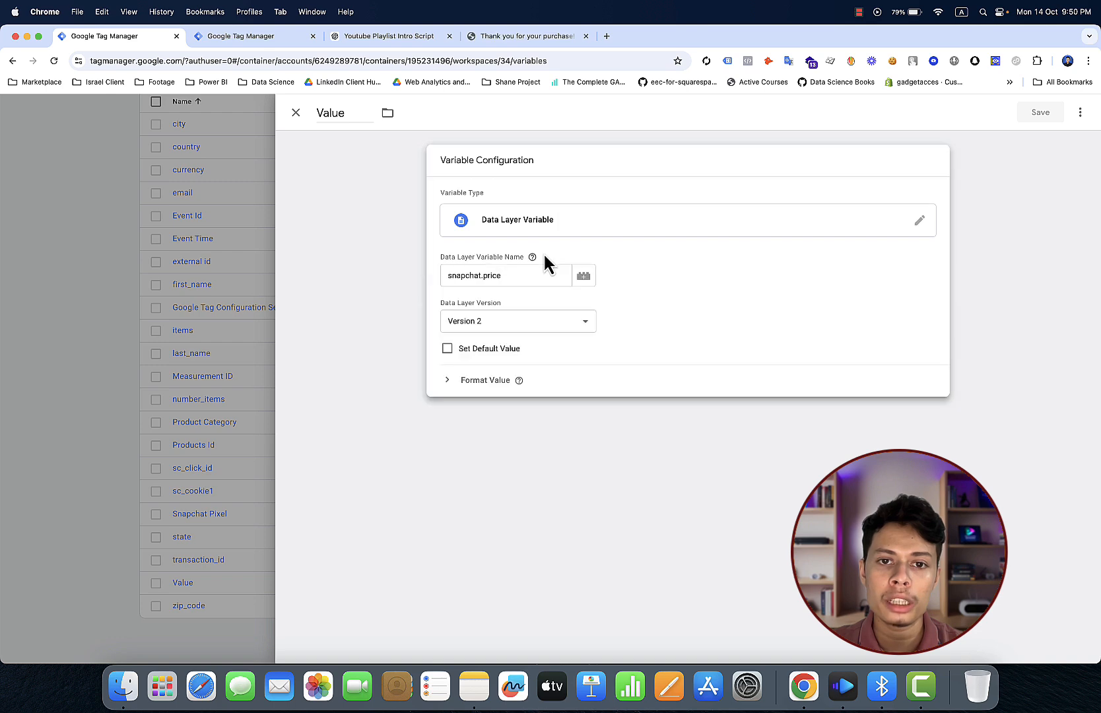
left_click(516, 38)
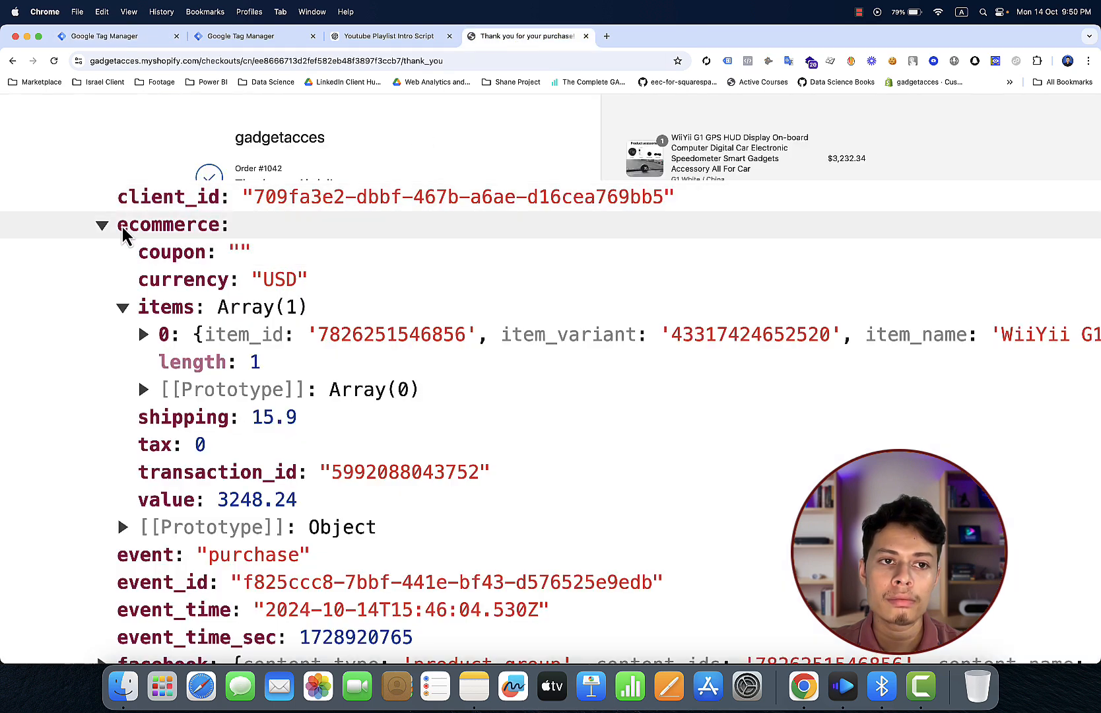
left_click_drag(114, 229, 225, 227)
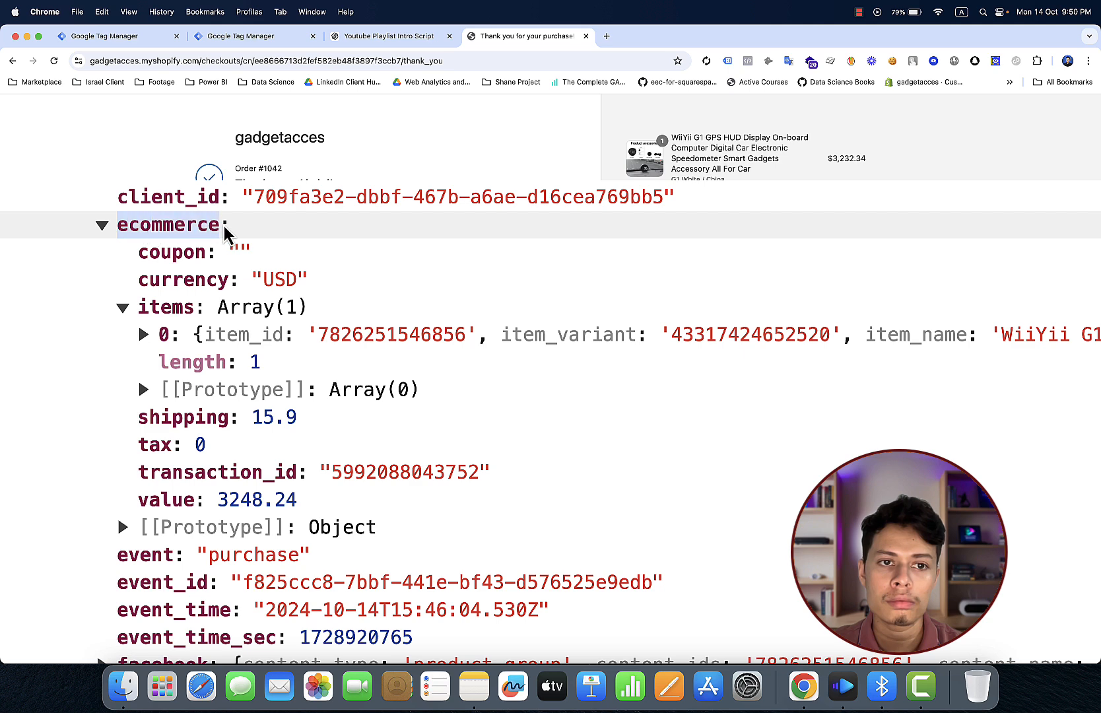
right_click(202, 227)
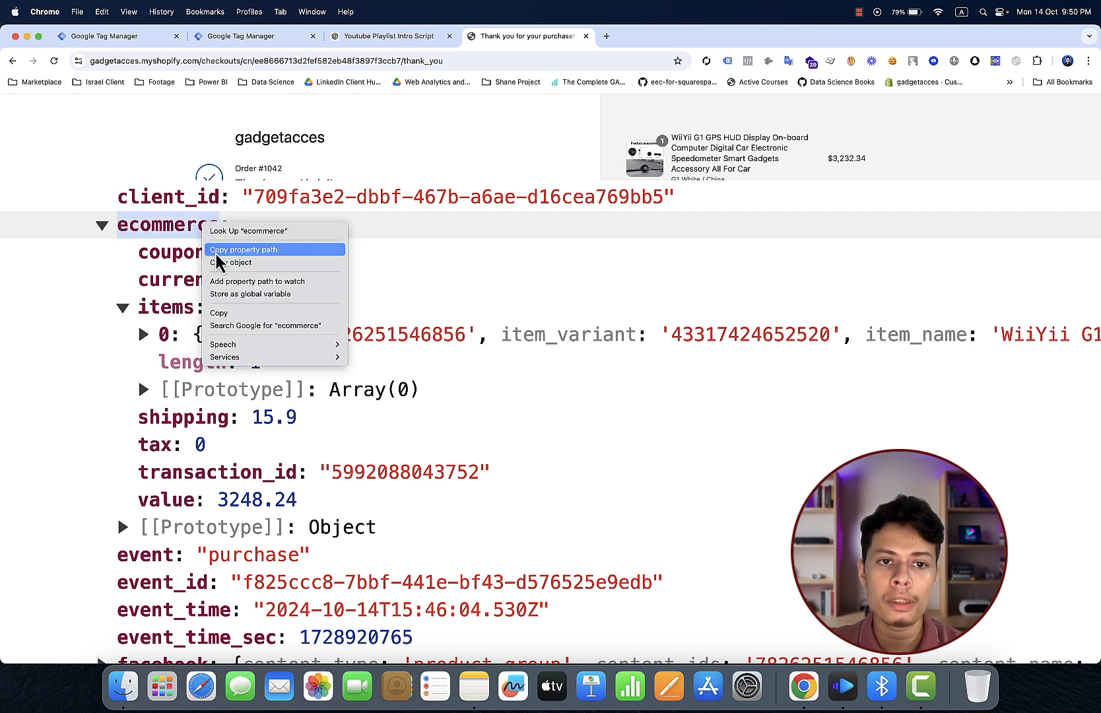
left_click(228, 314)
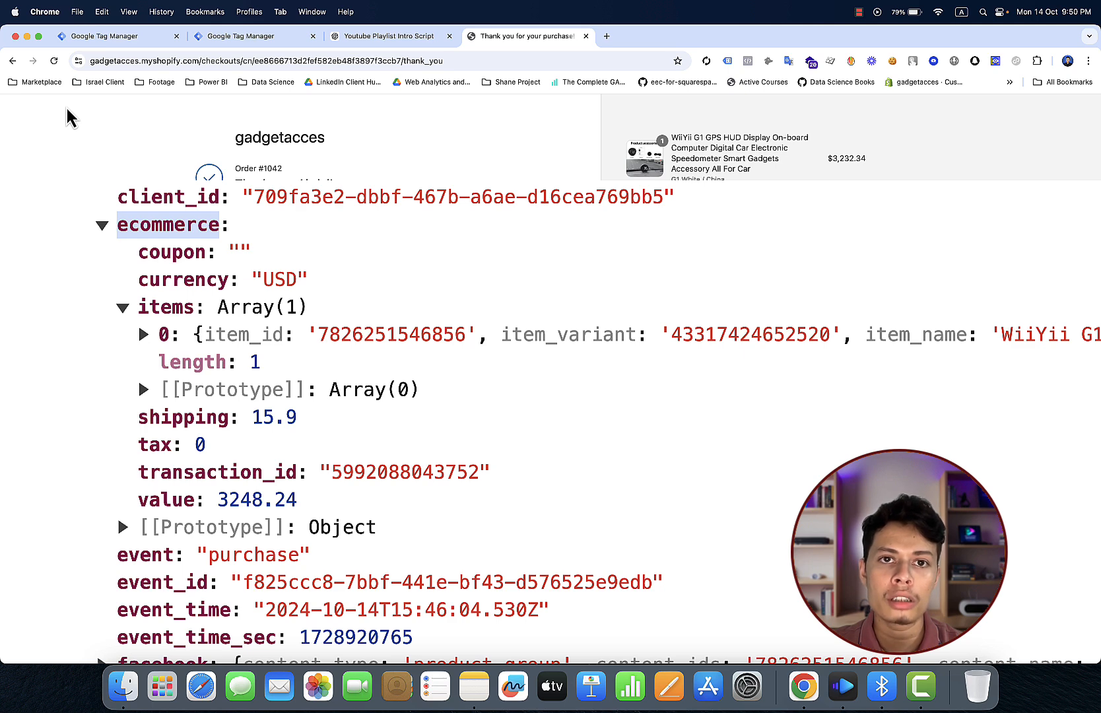
- Replace snapchat with the copied ecommerce in the Value variable's data layer variable name in Google Tag Manager, without a leading space
left_click(131, 44)
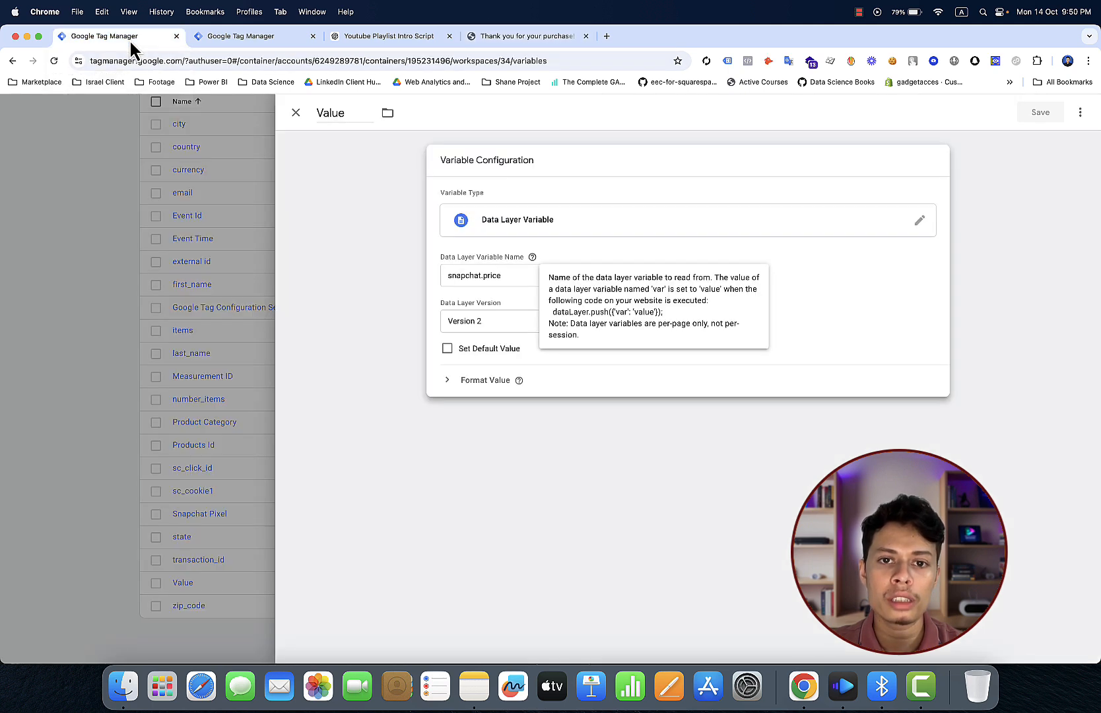
left_click(480, 276)
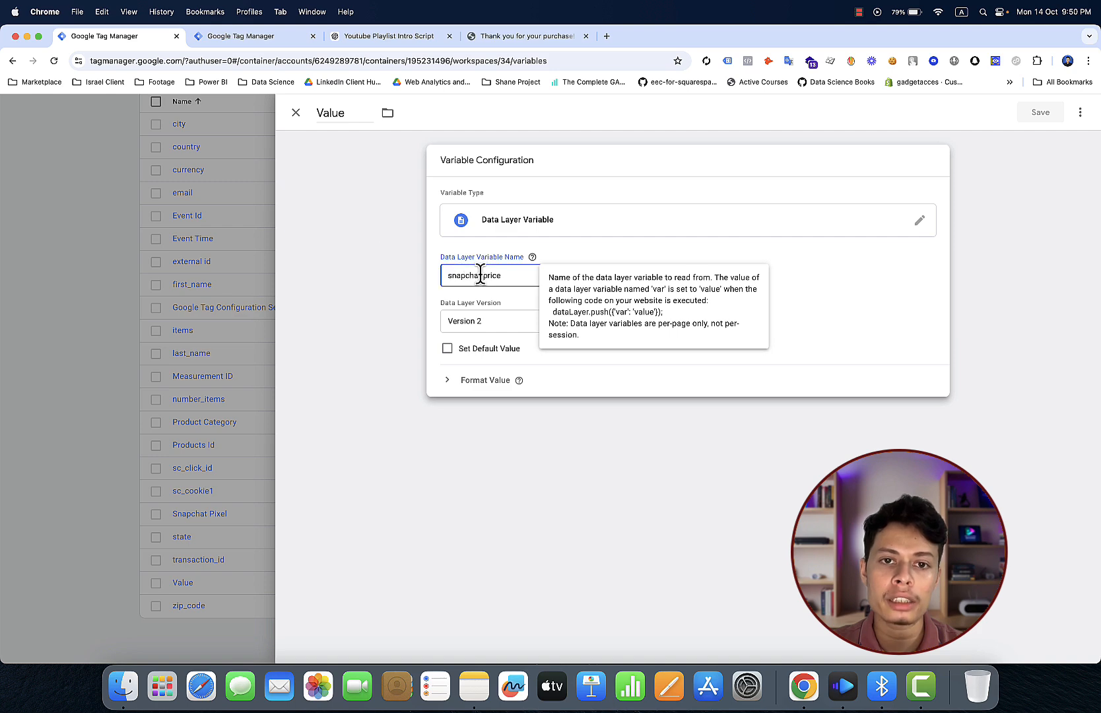
left_click_drag(480, 276, 451, 277)
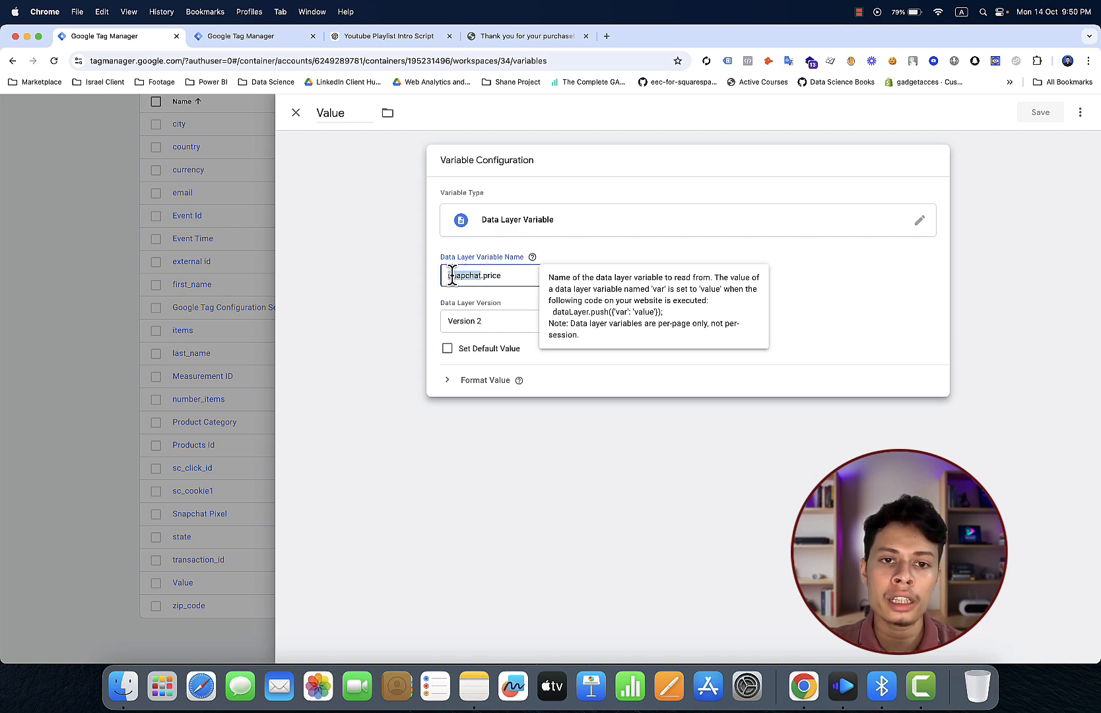
right_click(452, 277)
left_click(494, 375)
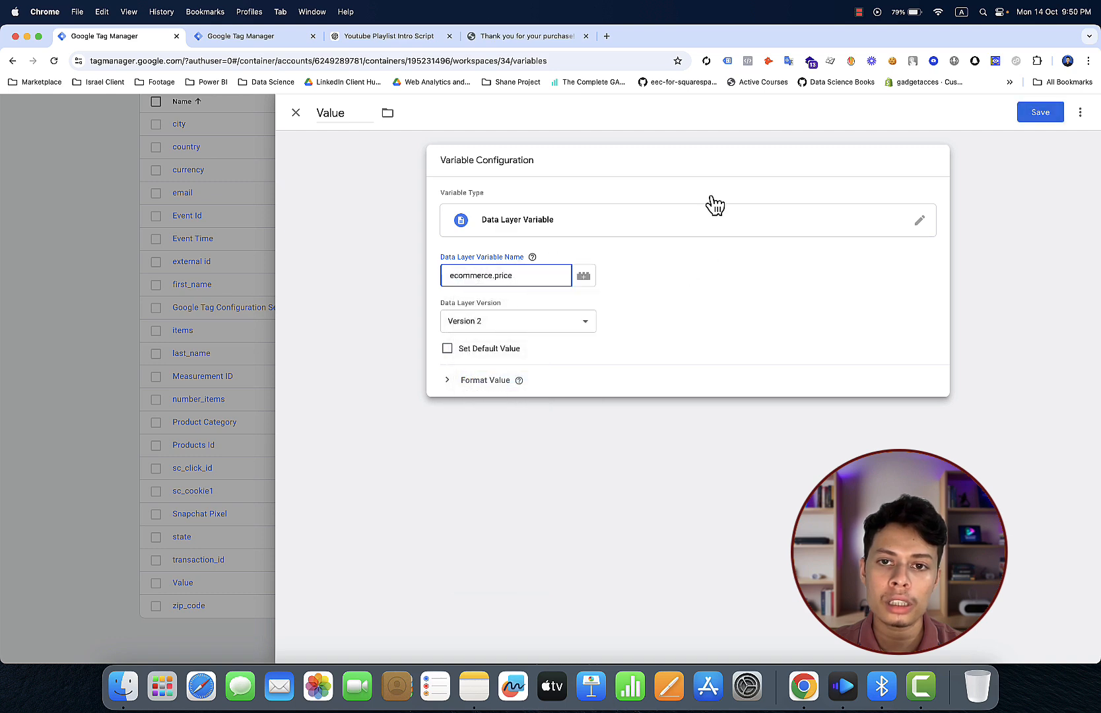
left_click(448, 275)
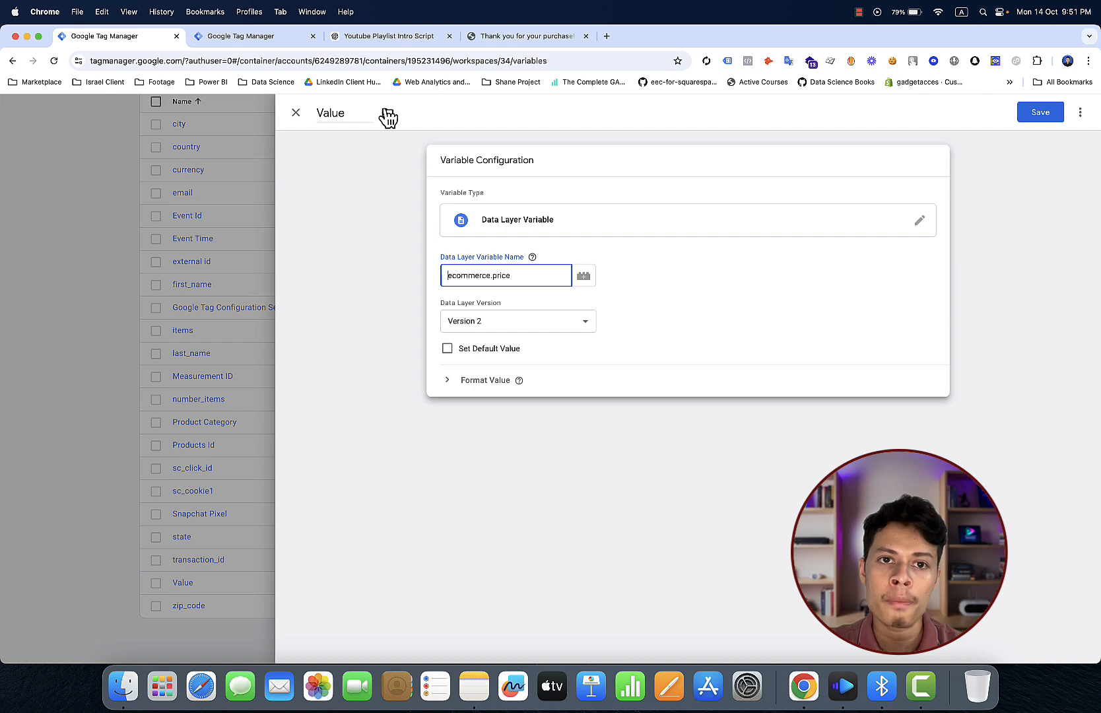
- Copy the value key from the purchase data layer, set the Value variable's data layer variable name to ecommerce.value and save it
left_click(513, 35)
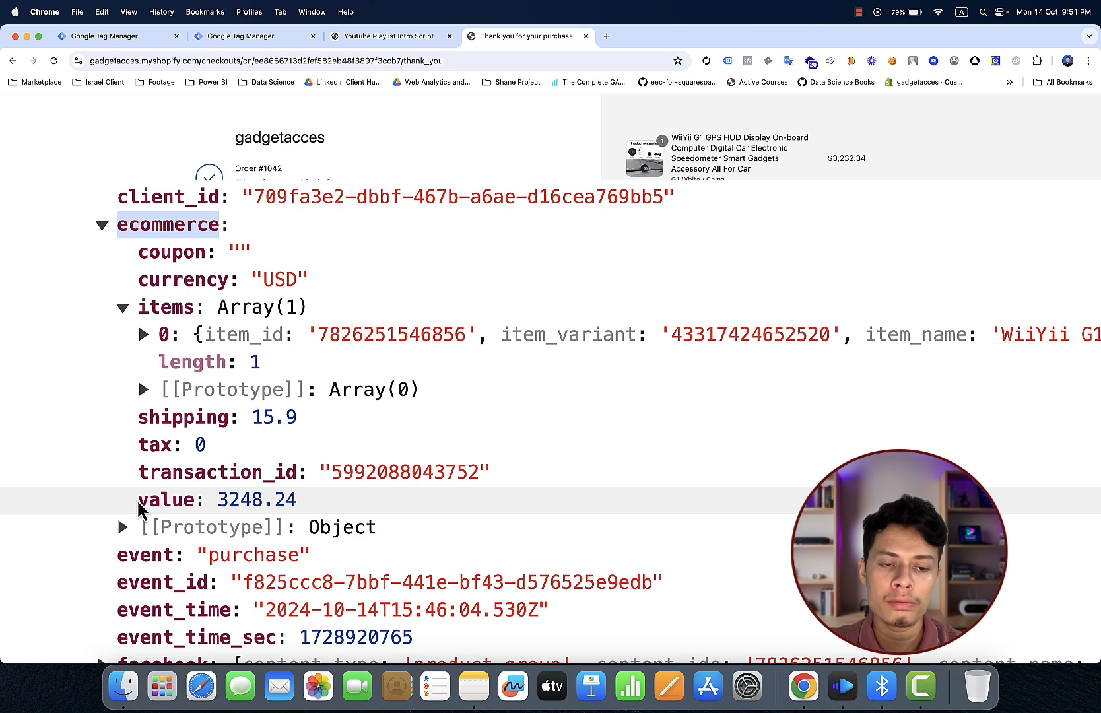
left_click_drag(138, 507, 172, 508)
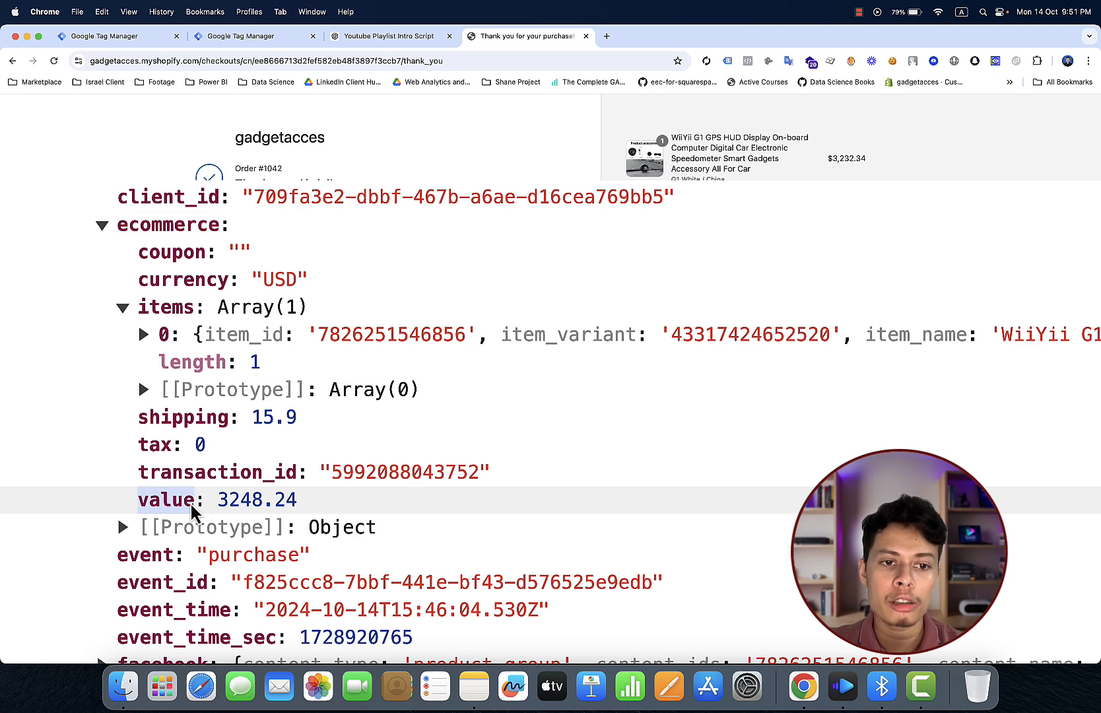
right_click(182, 502)
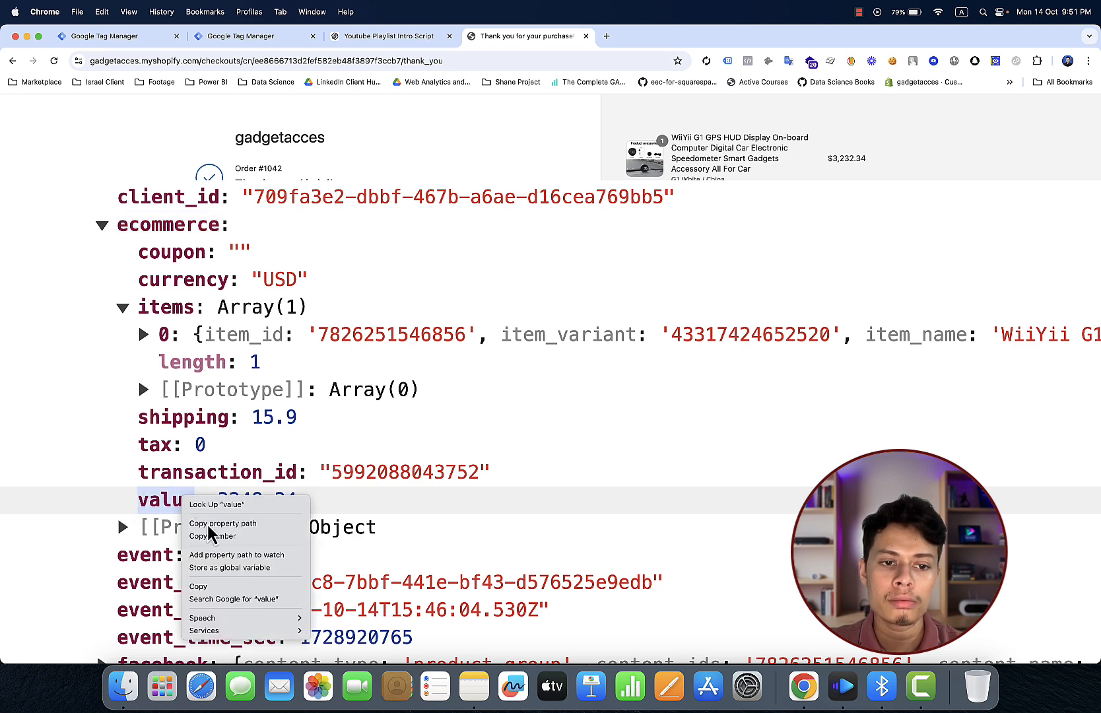
left_click(209, 589)
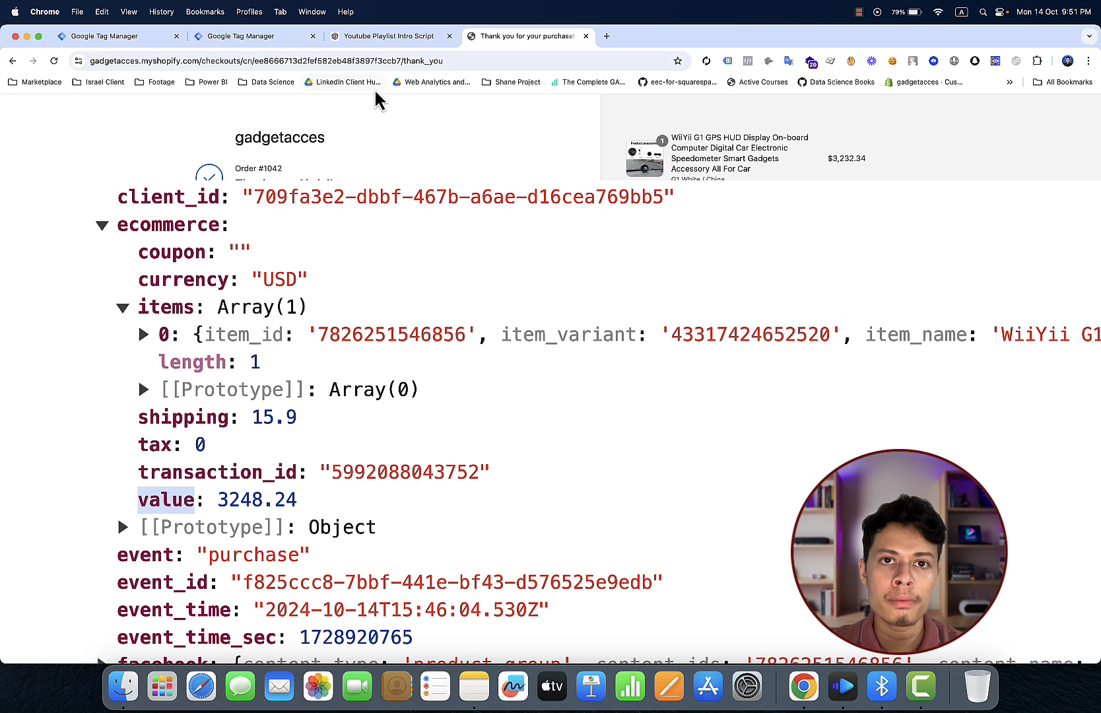
left_click(147, 38)
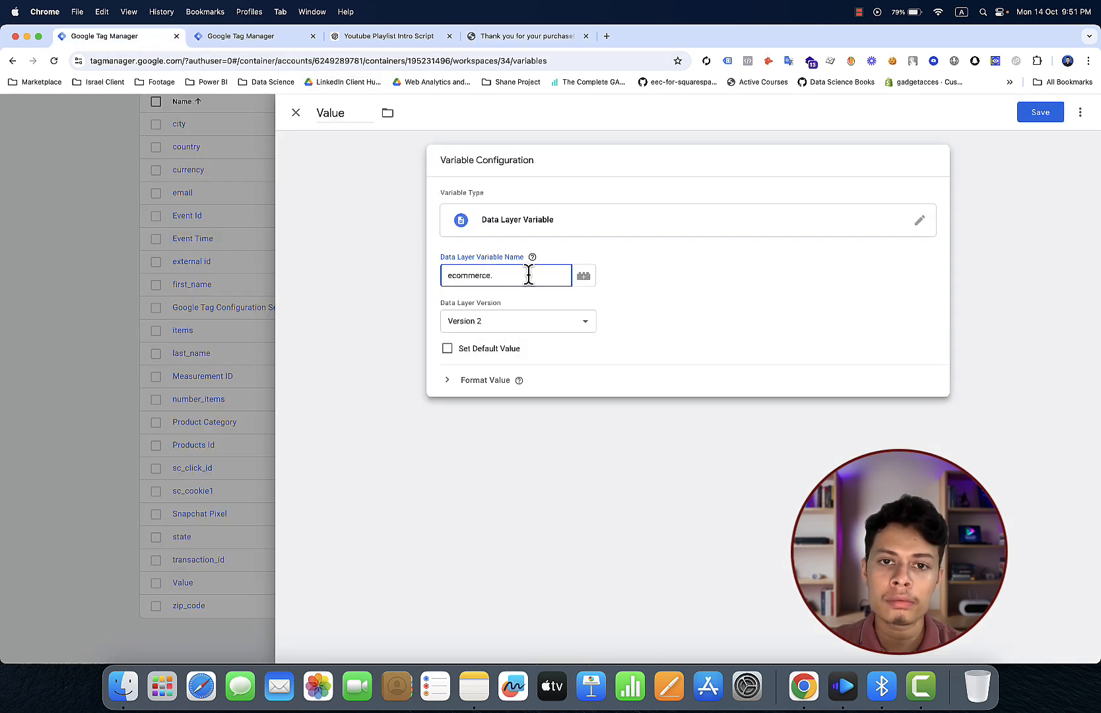
right_click(529, 275)
left_click(548, 377)
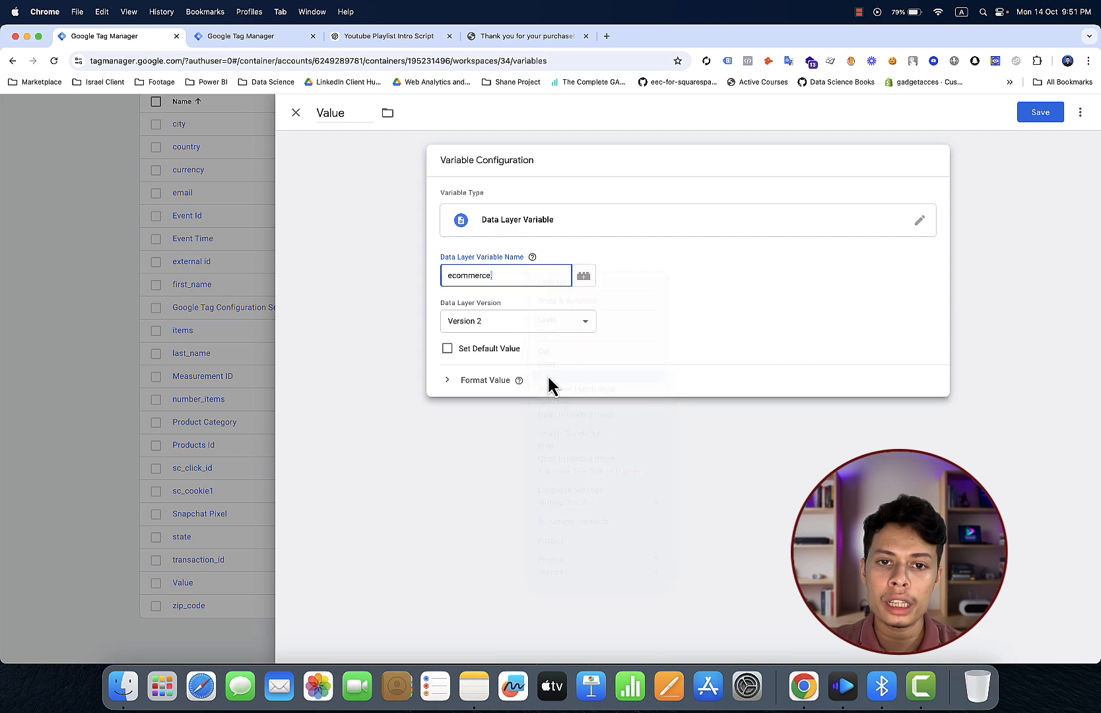
left_click(490, 277)
key("BackSpace")
type(".value")
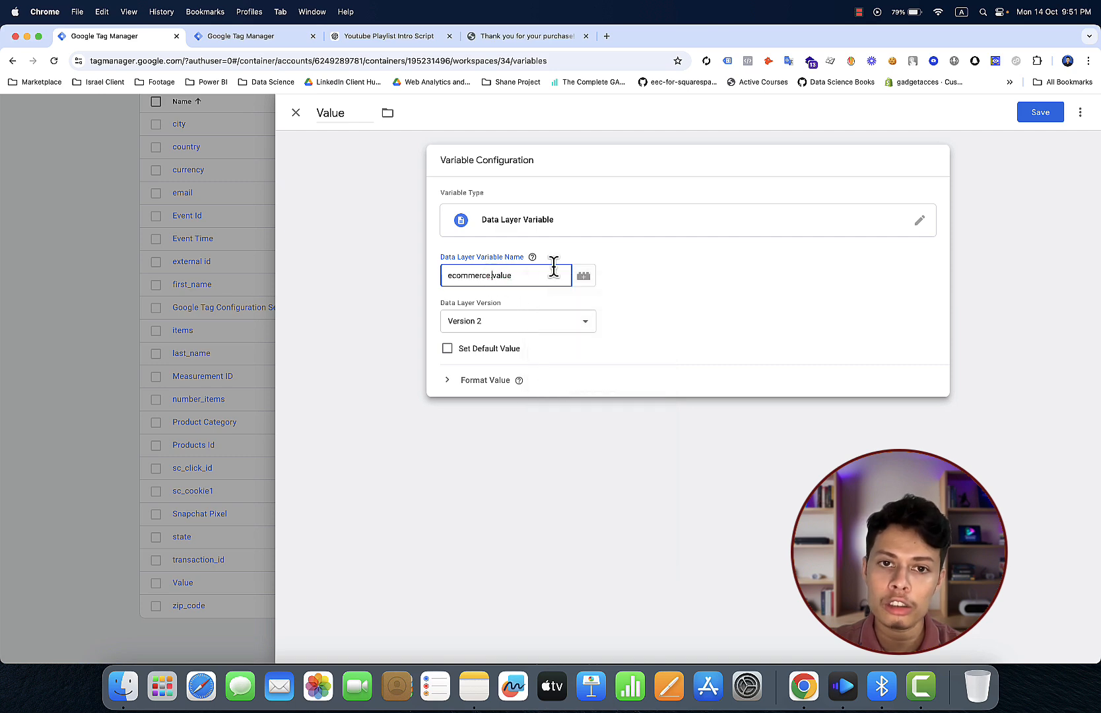
left_click(1027, 114)
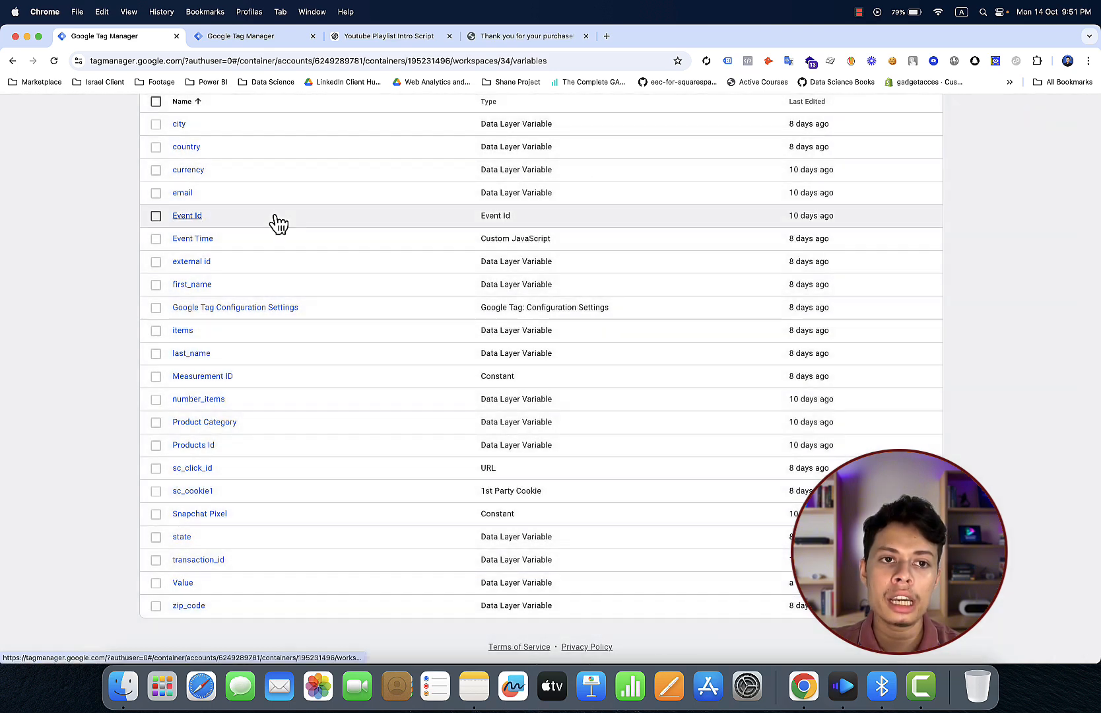
- Check the data layer variable name configured in the currency variable and close it
scroll(279, 223, "up", 3)
left_click(205, 283)
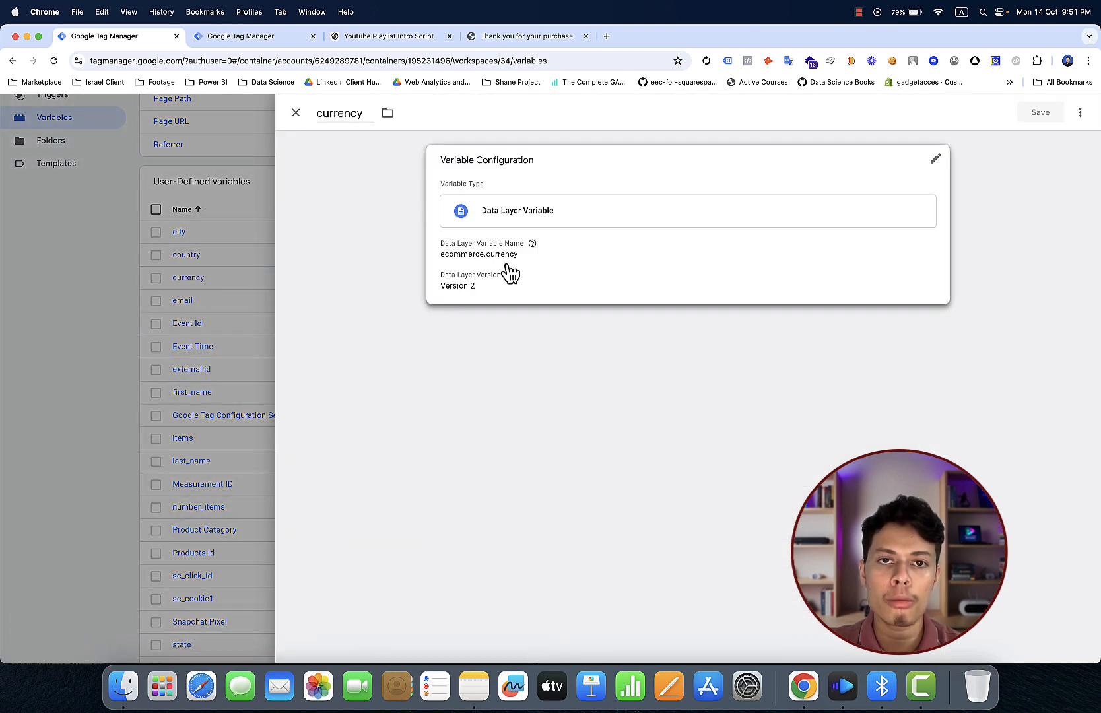
left_click(118, 393)
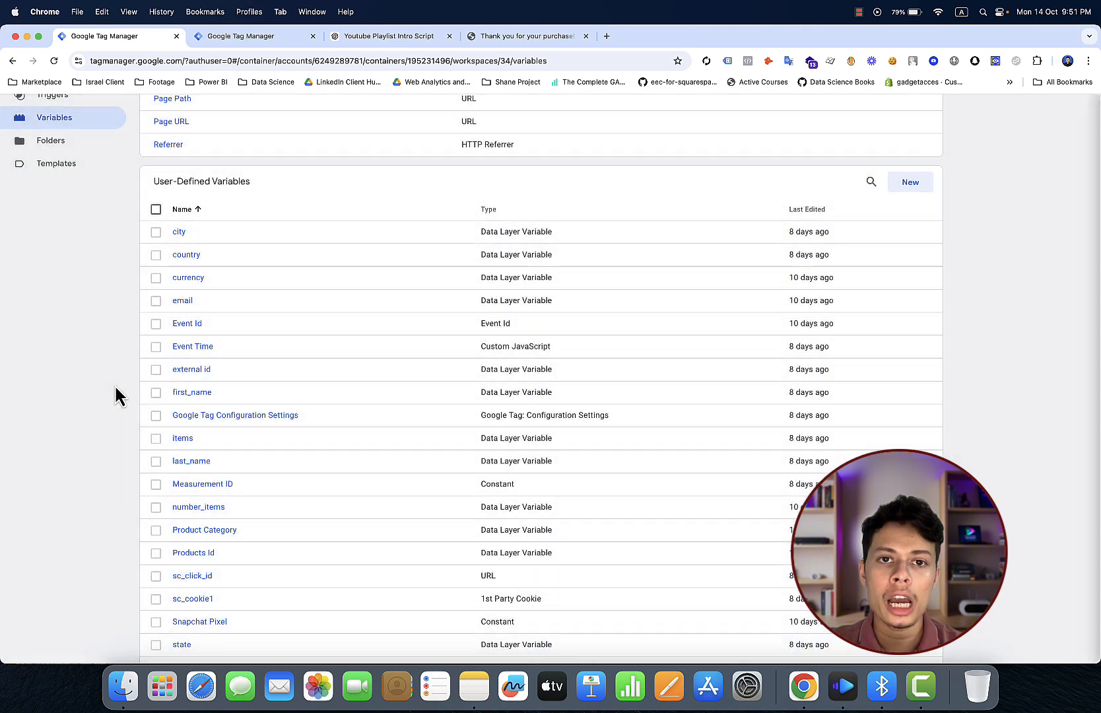
- Open ads.google.com in a new browser tab and enter the Practice purpose Google Ads account
left_click(606, 36)
left_click(584, 60)
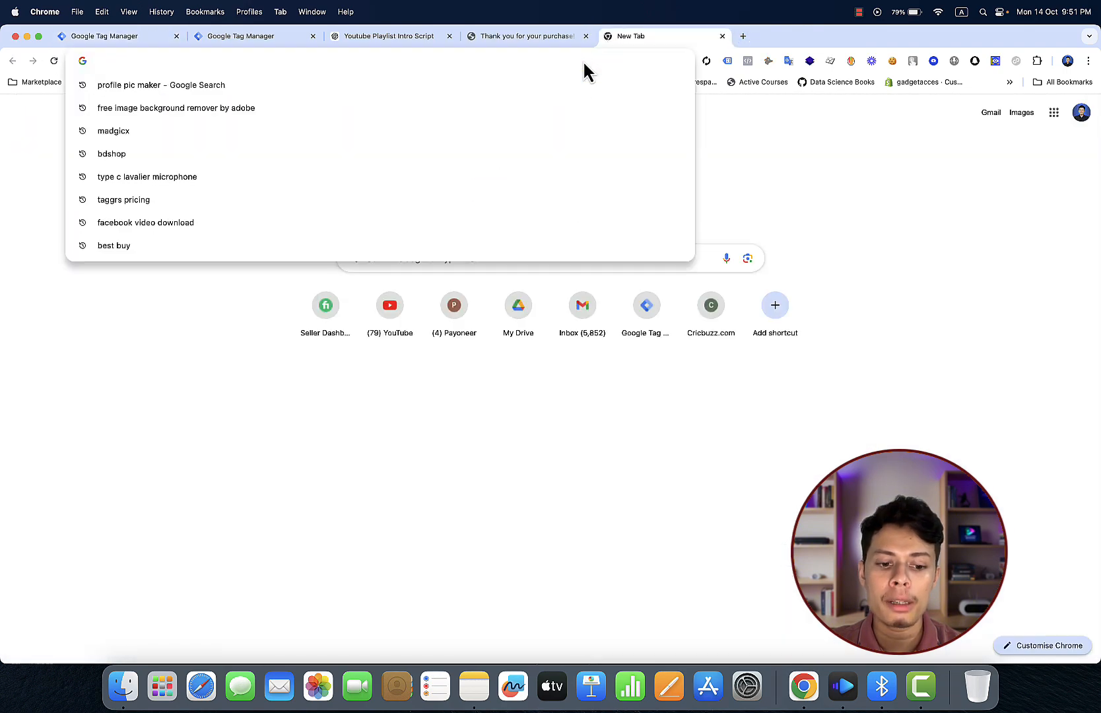
type("ads.g")
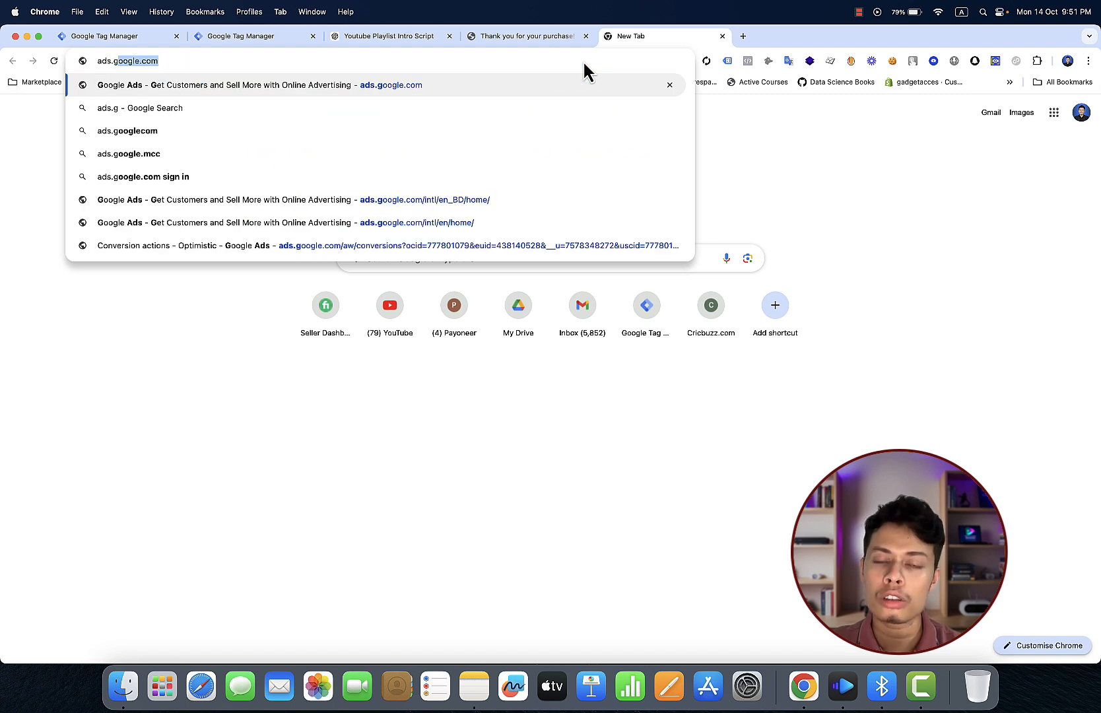
key("Return")
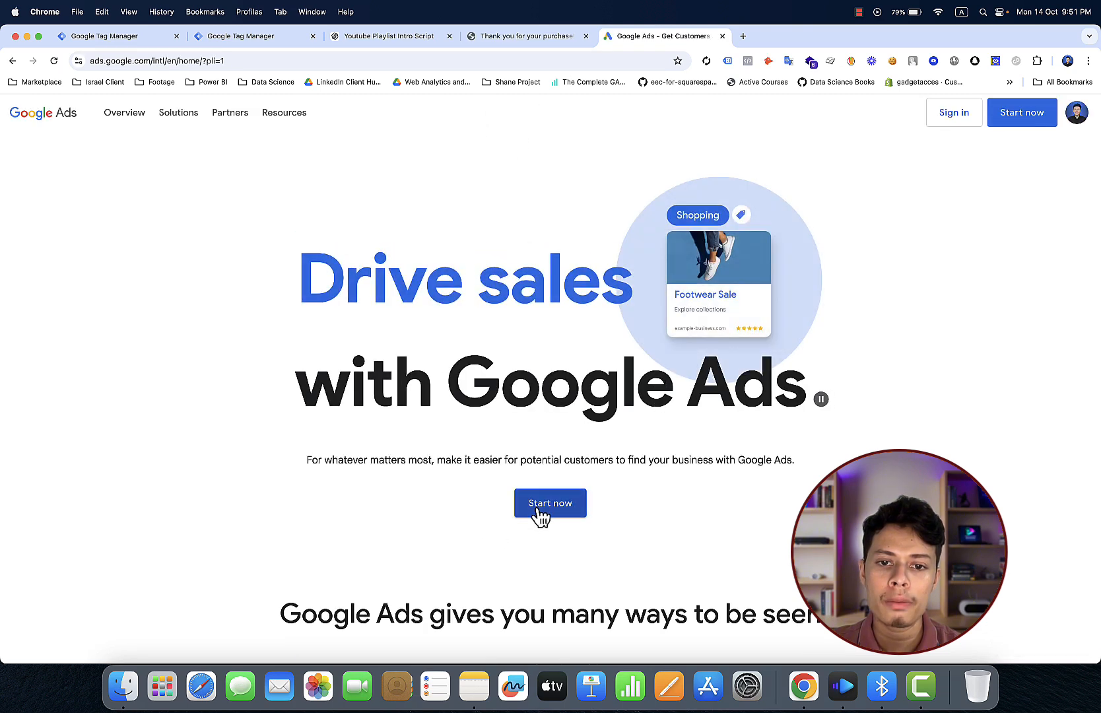
left_click(538, 509)
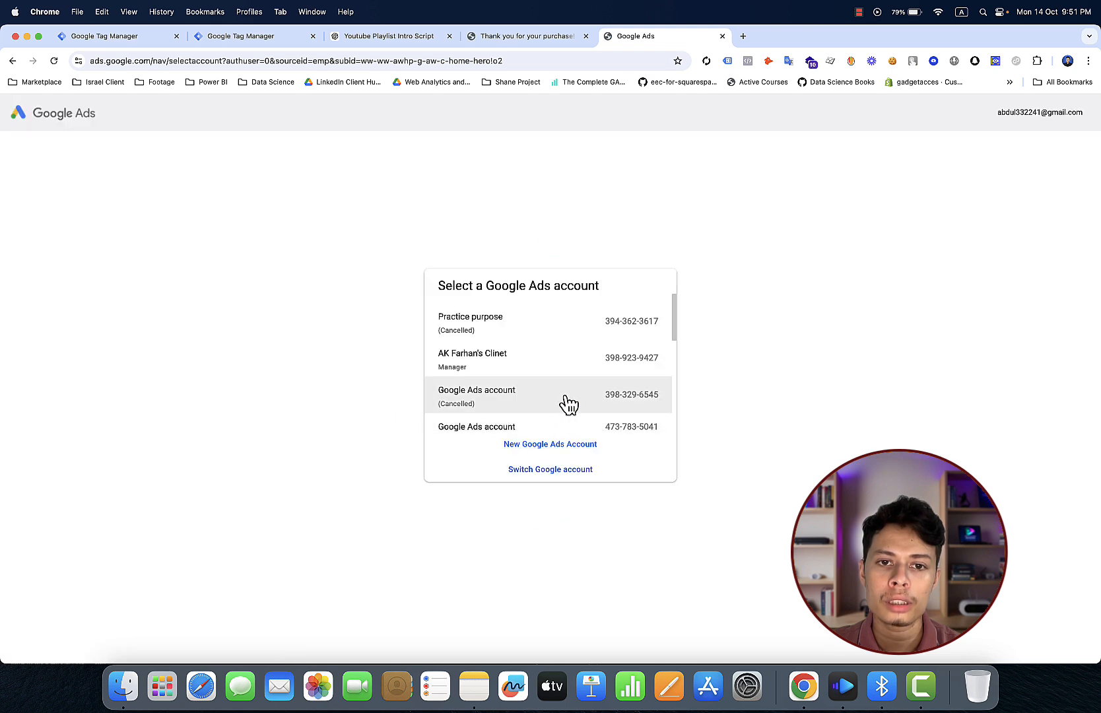
scroll(569, 403, "down", 2)
scroll(569, 403, "up", 2)
left_click(557, 336)
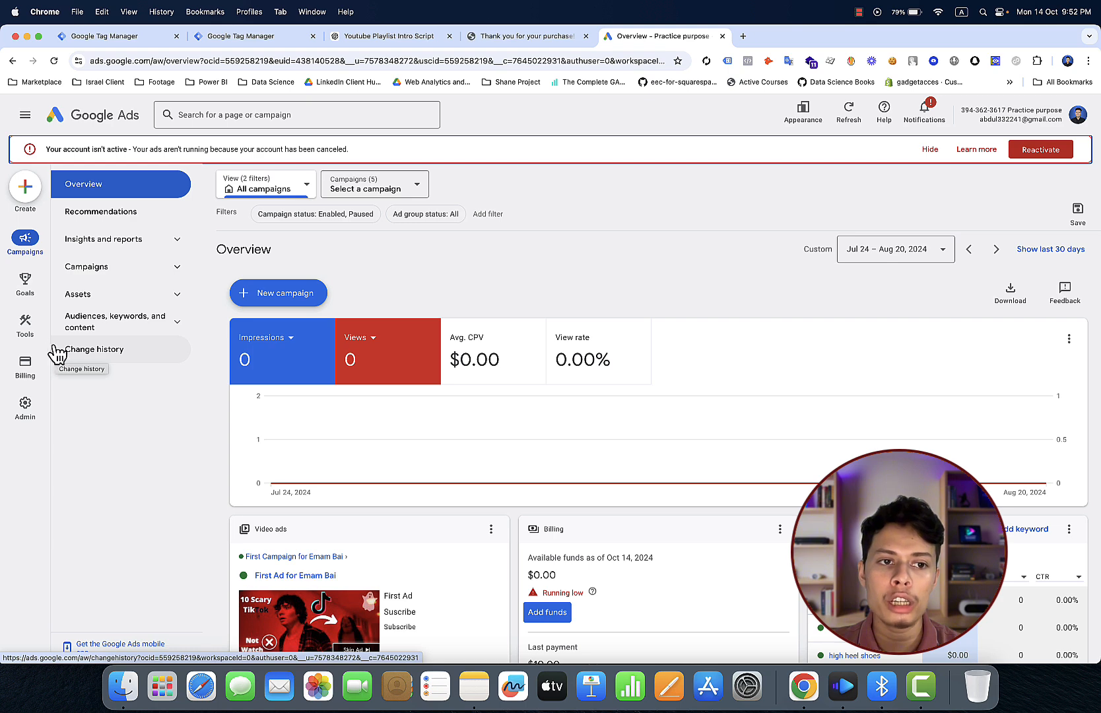
- Open the conversions summary in the account's goals and review the existing conversion goals
mouse_move(32, 299)
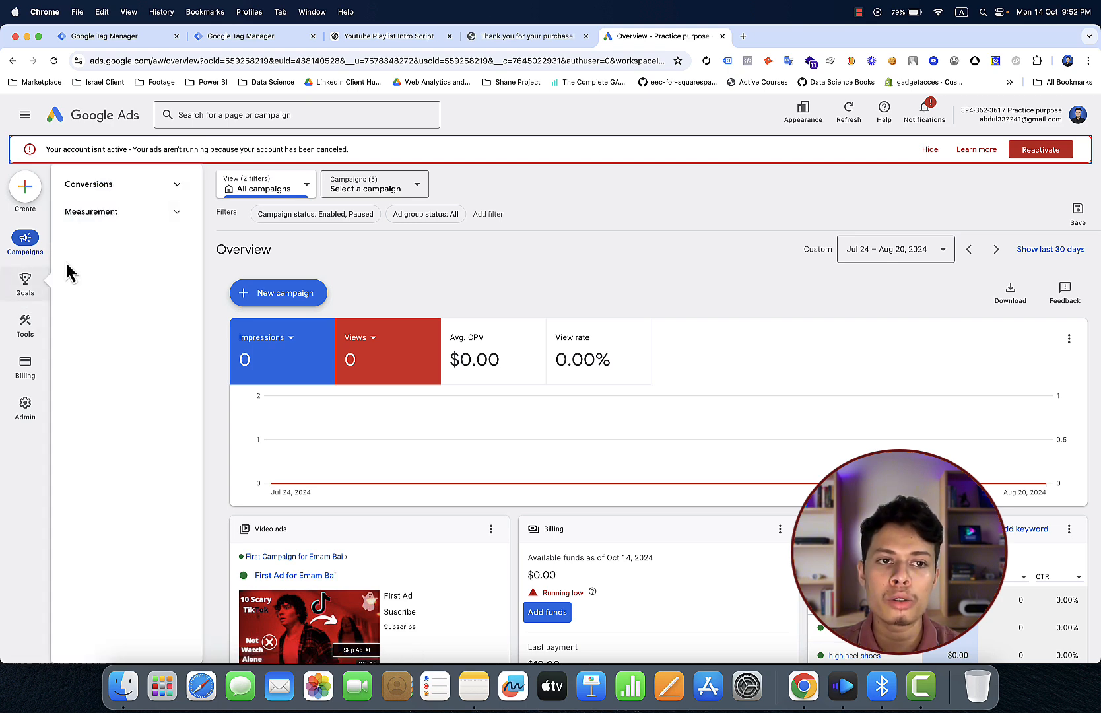
left_click(124, 192)
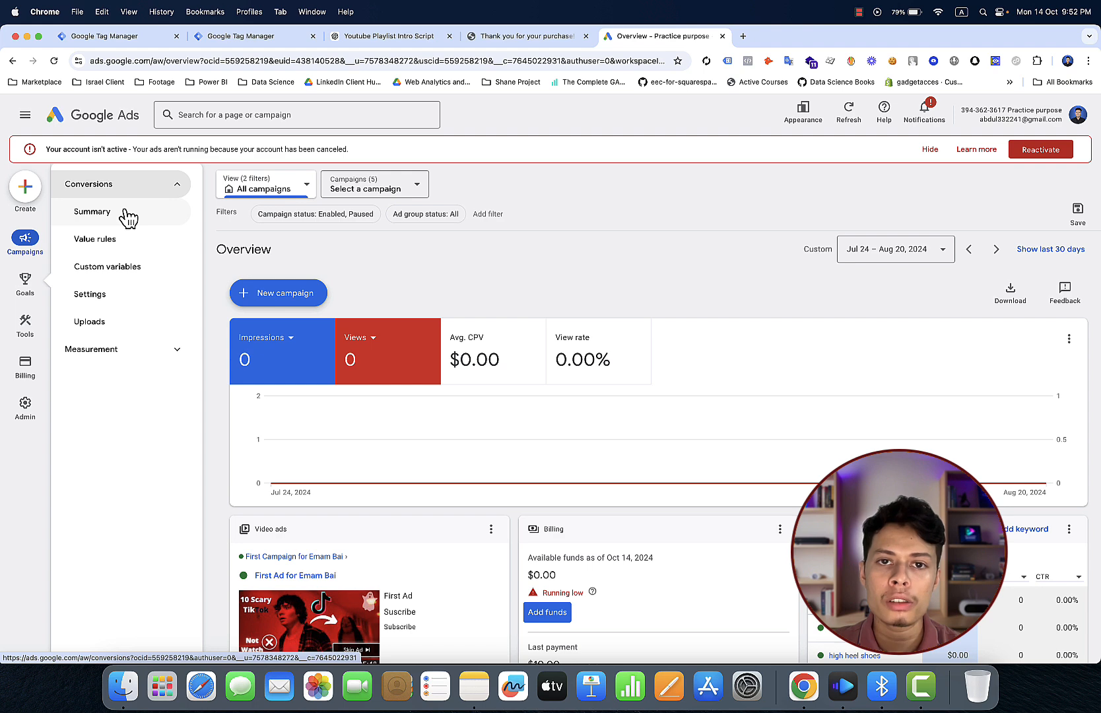
left_click(126, 213)
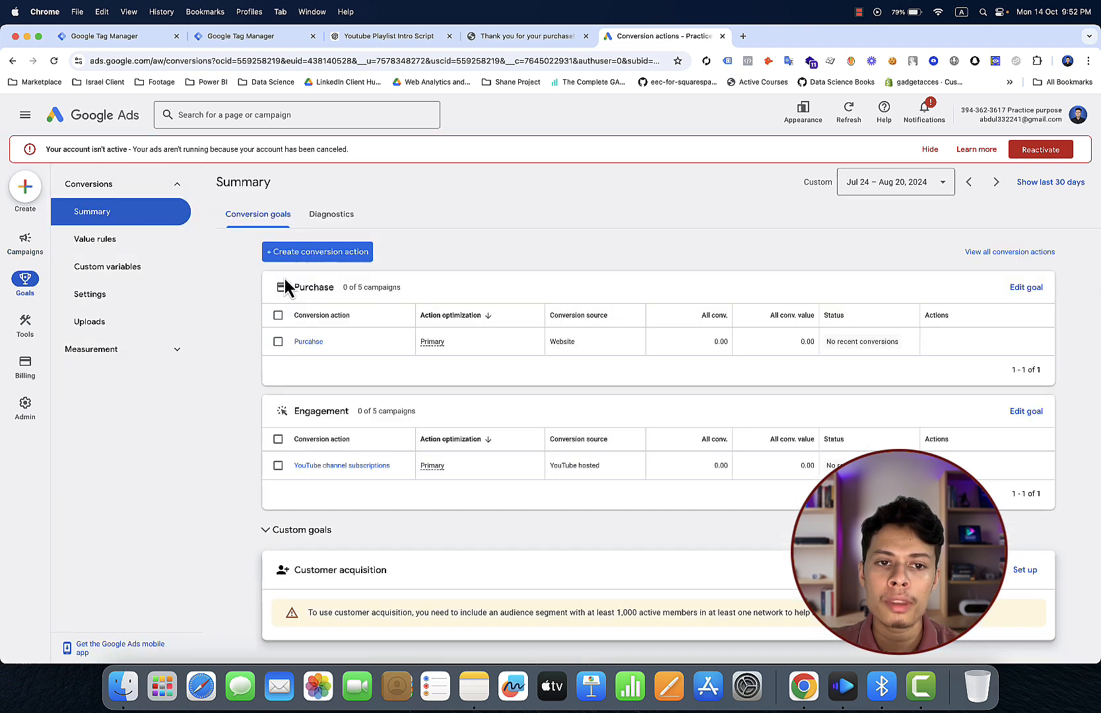
scroll(304, 423, "down", 1)
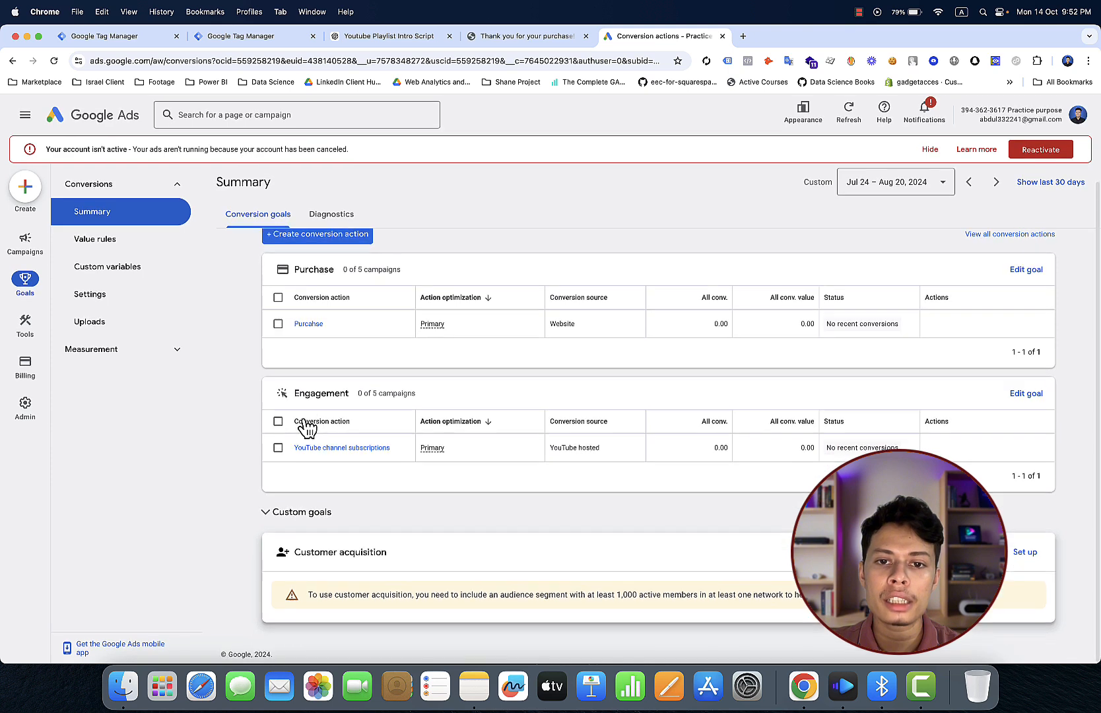
scroll(307, 428, "up", 1)
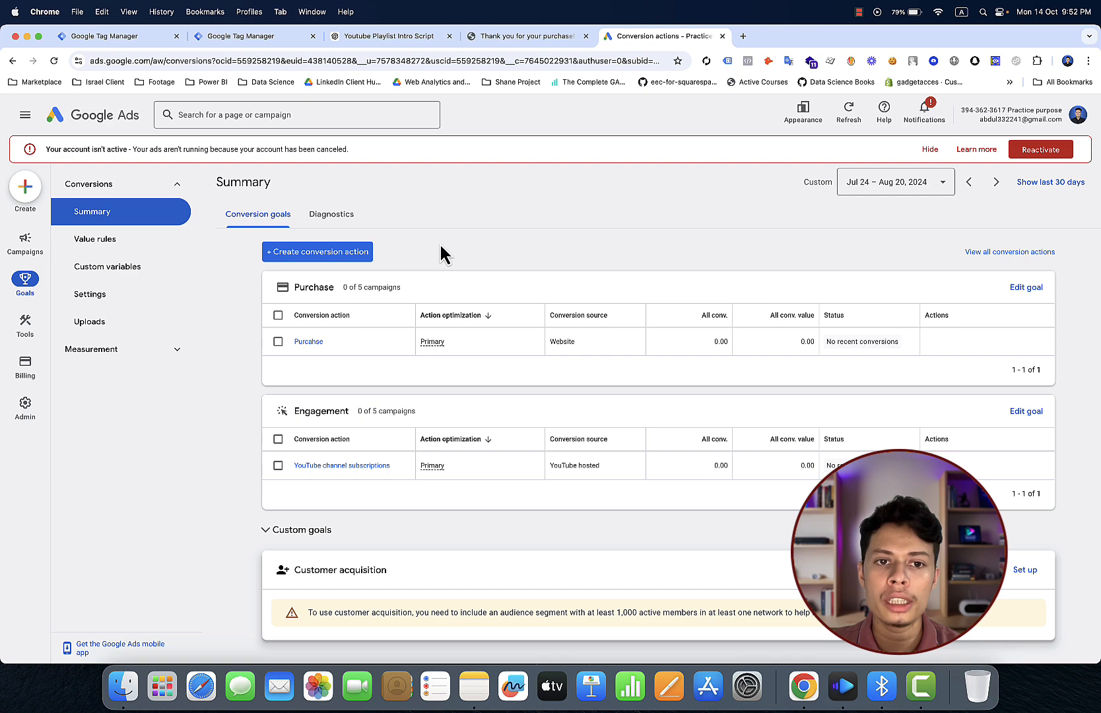
left_click(338, 259)
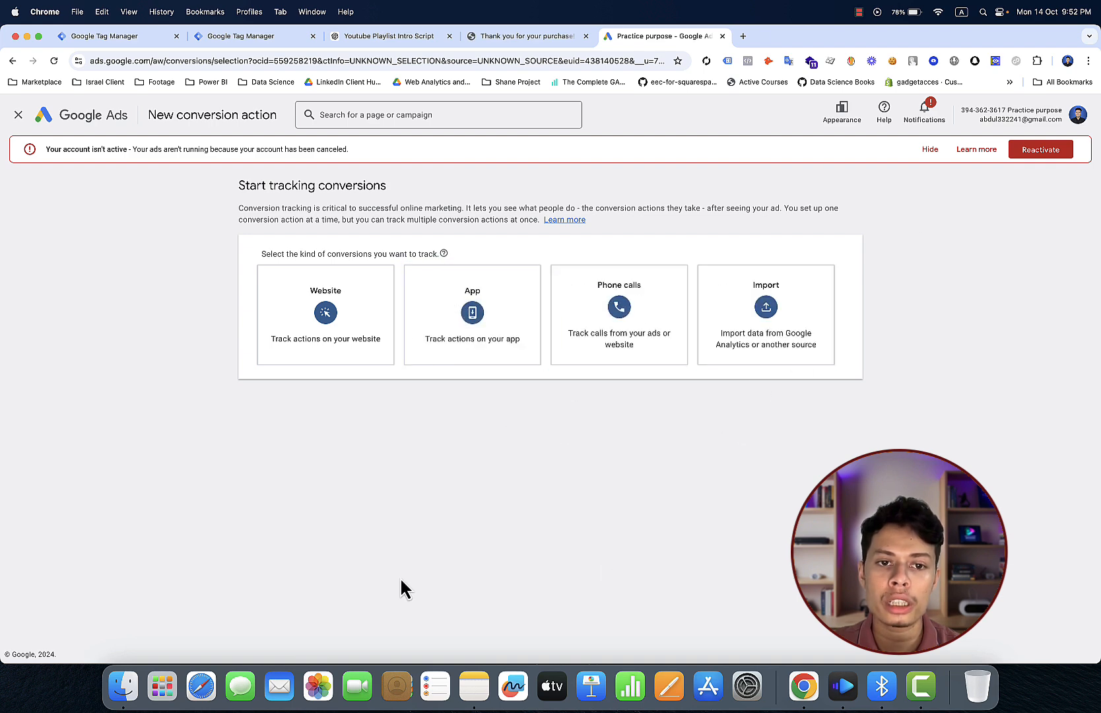
left_click(320, 338)
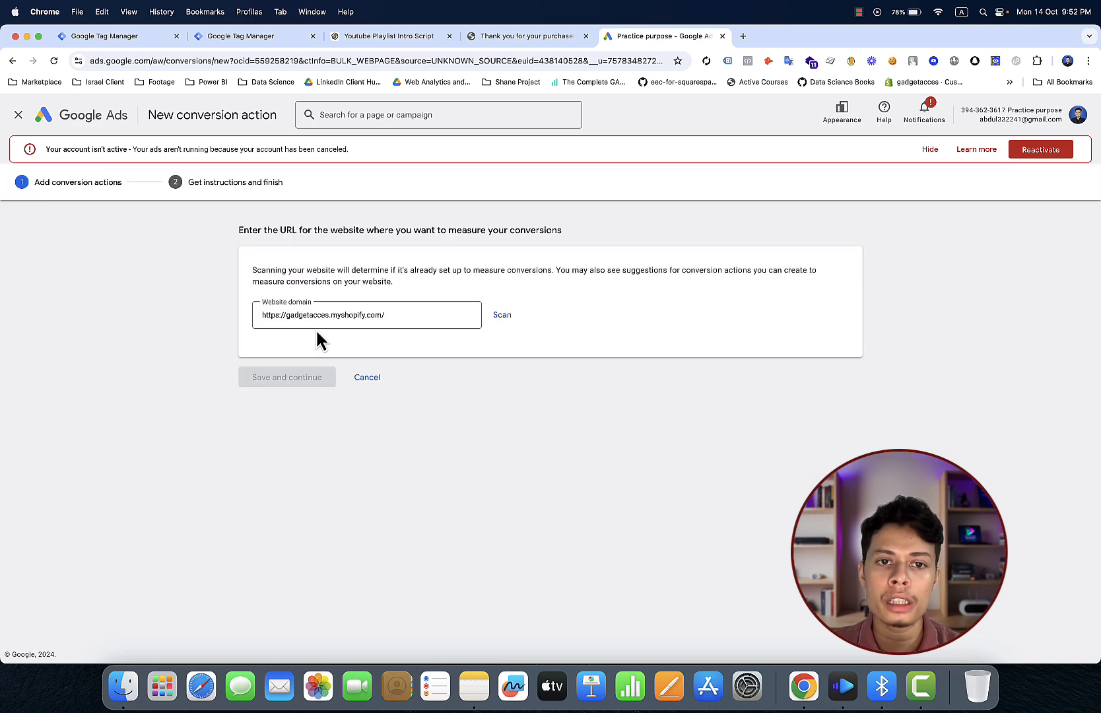
left_click(392, 314)
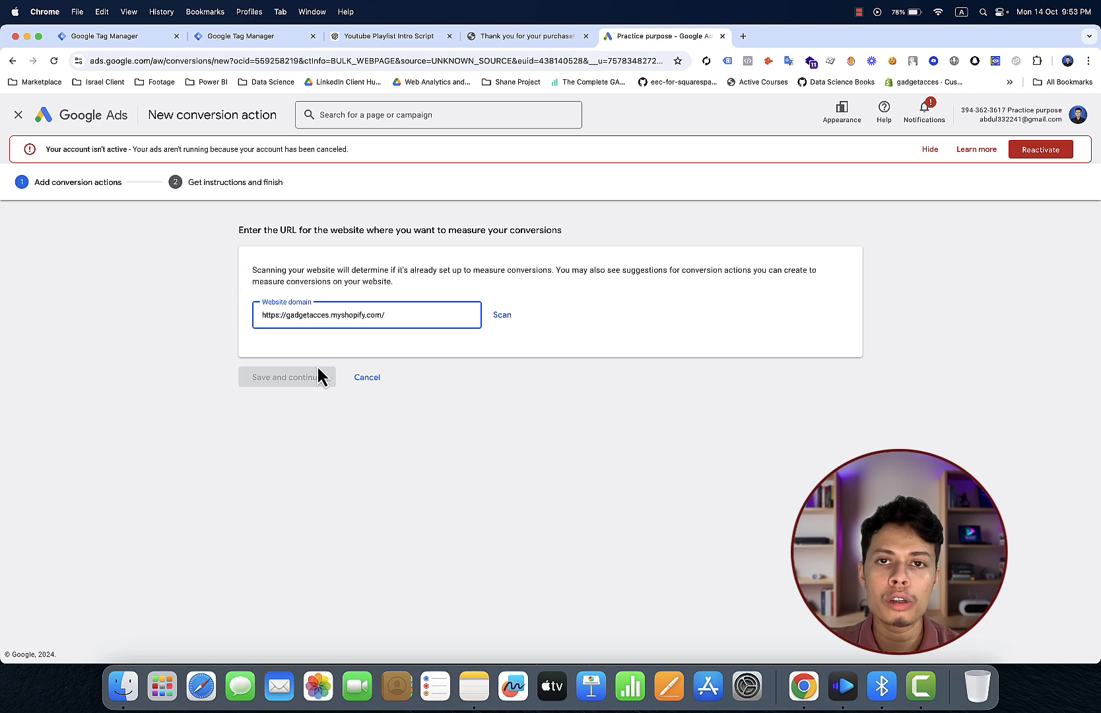
left_click(509, 321)
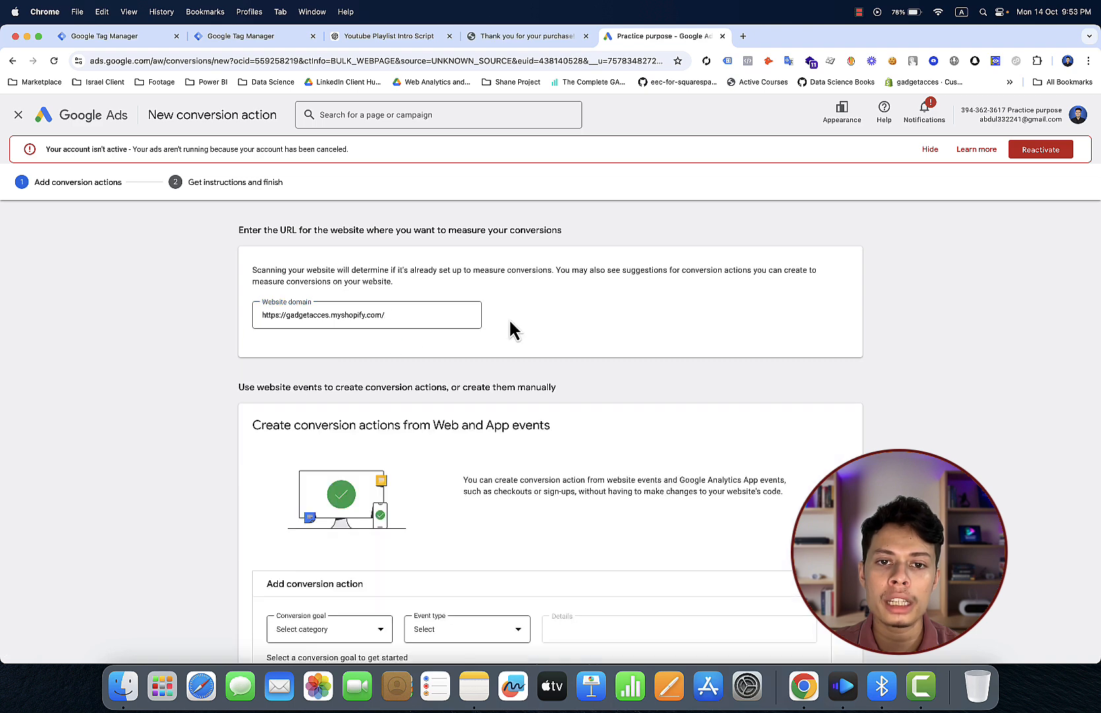
scroll(490, 456, "down", 5)
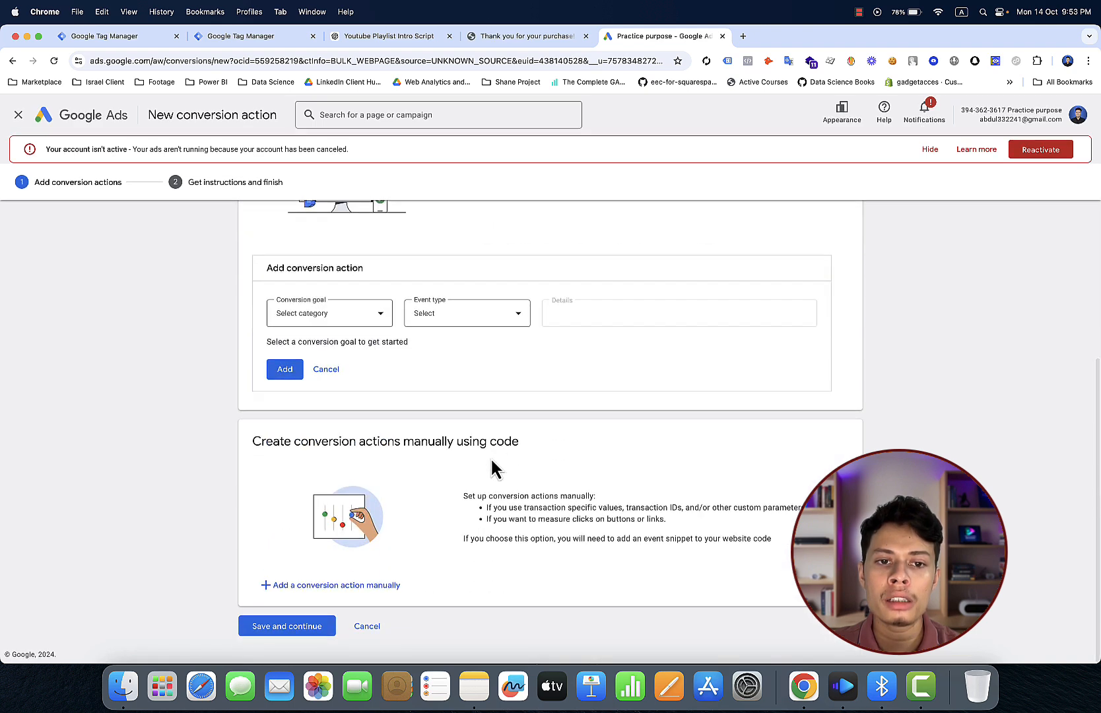
left_click(352, 586)
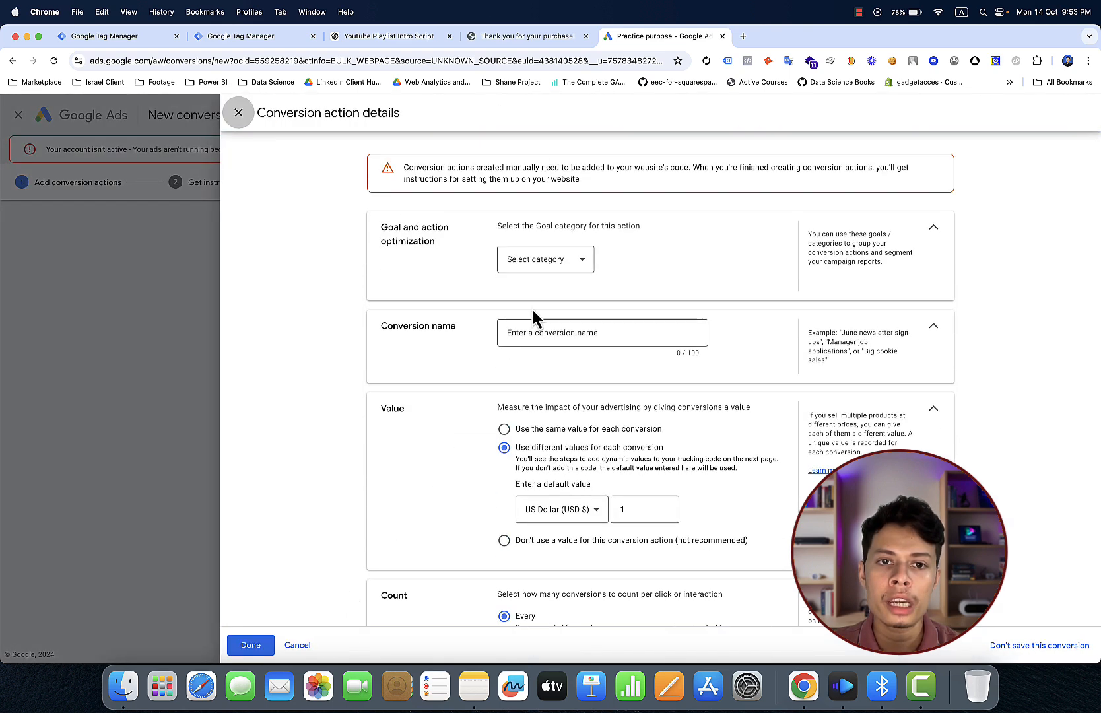
- Set the conversion action's goal category to Purchase and name the conversion purchase
left_click(553, 259)
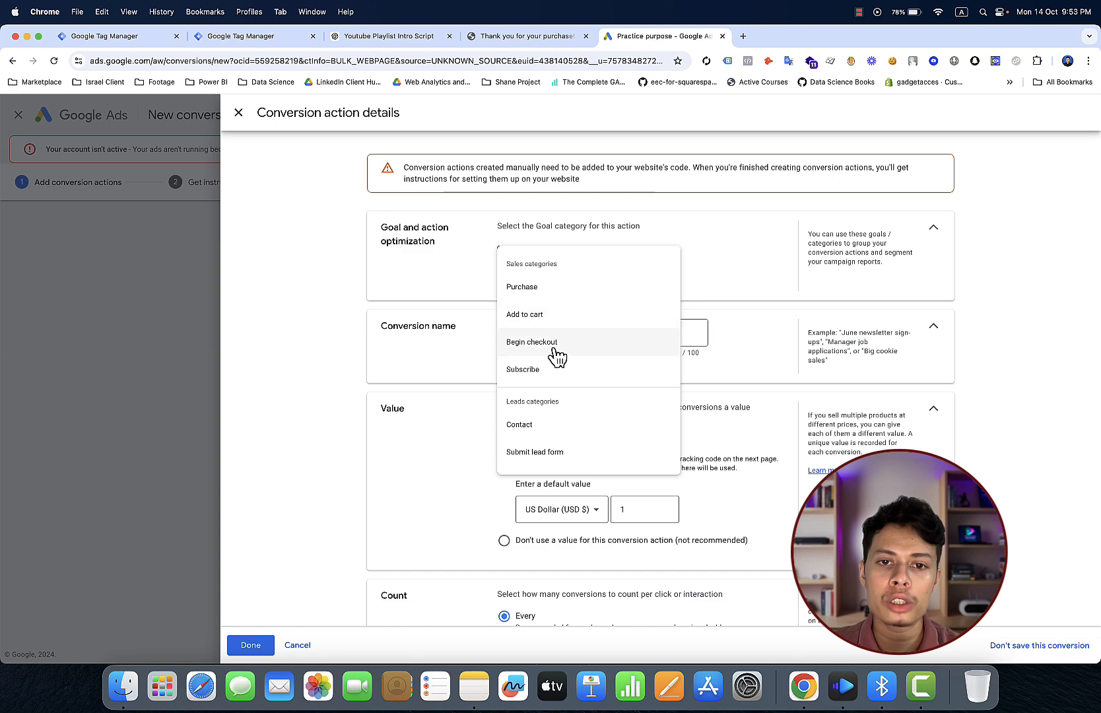
left_click(561, 288)
left_click(588, 375)
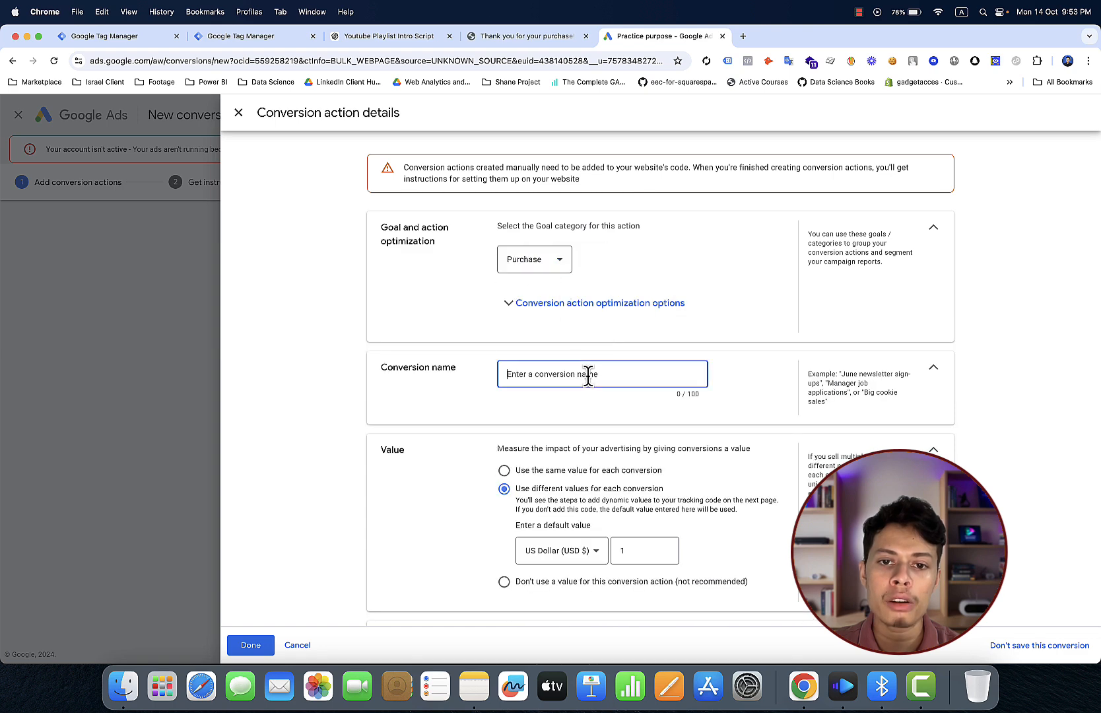
type("p")
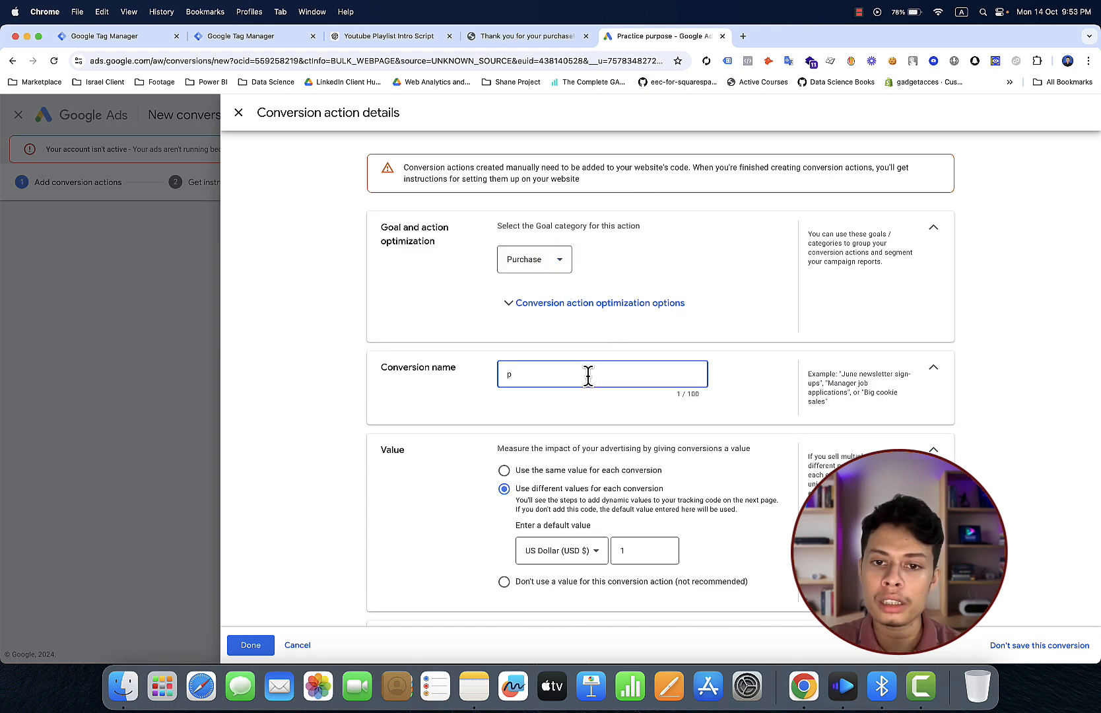
type("urcha")
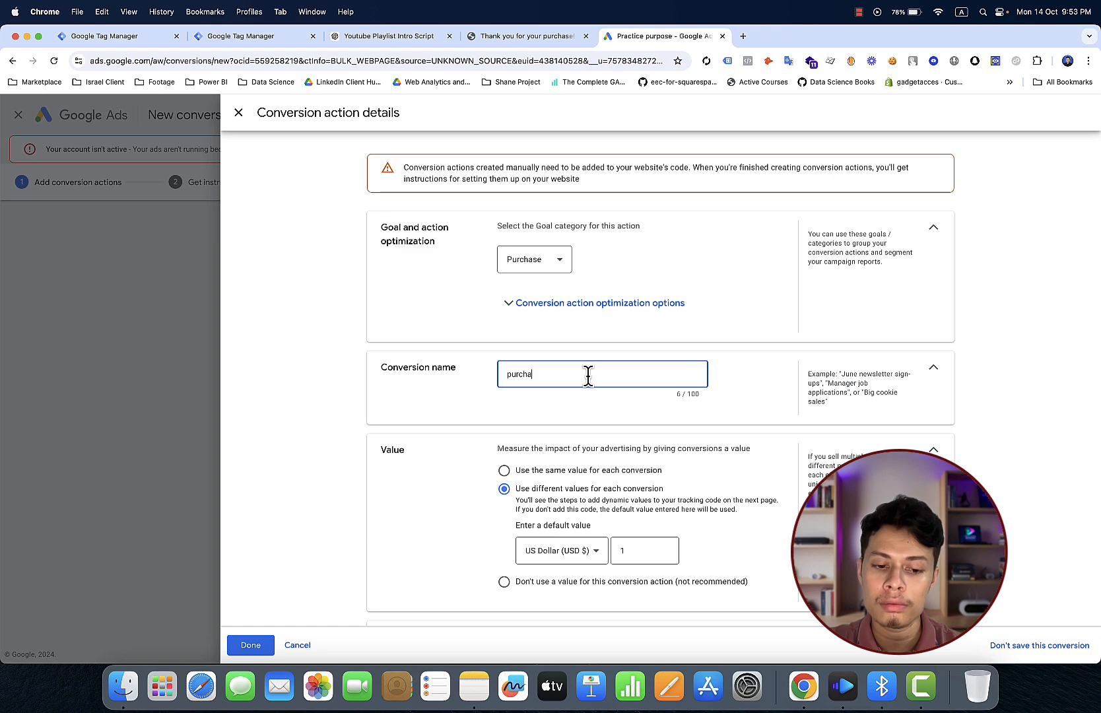
type("se")
- Set the conversion action to use the same value of 500 US dollars for each conversion
scroll(574, 482, "down", 1)
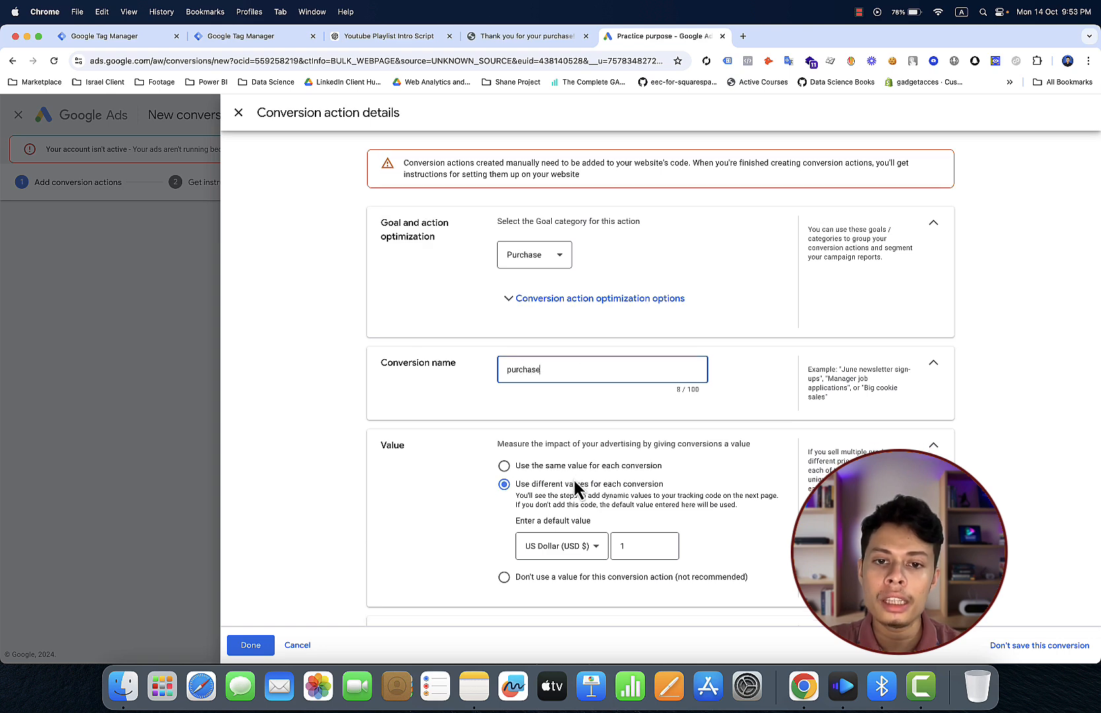
scroll(574, 482, "down", 1)
scroll(574, 482, "up", 3)
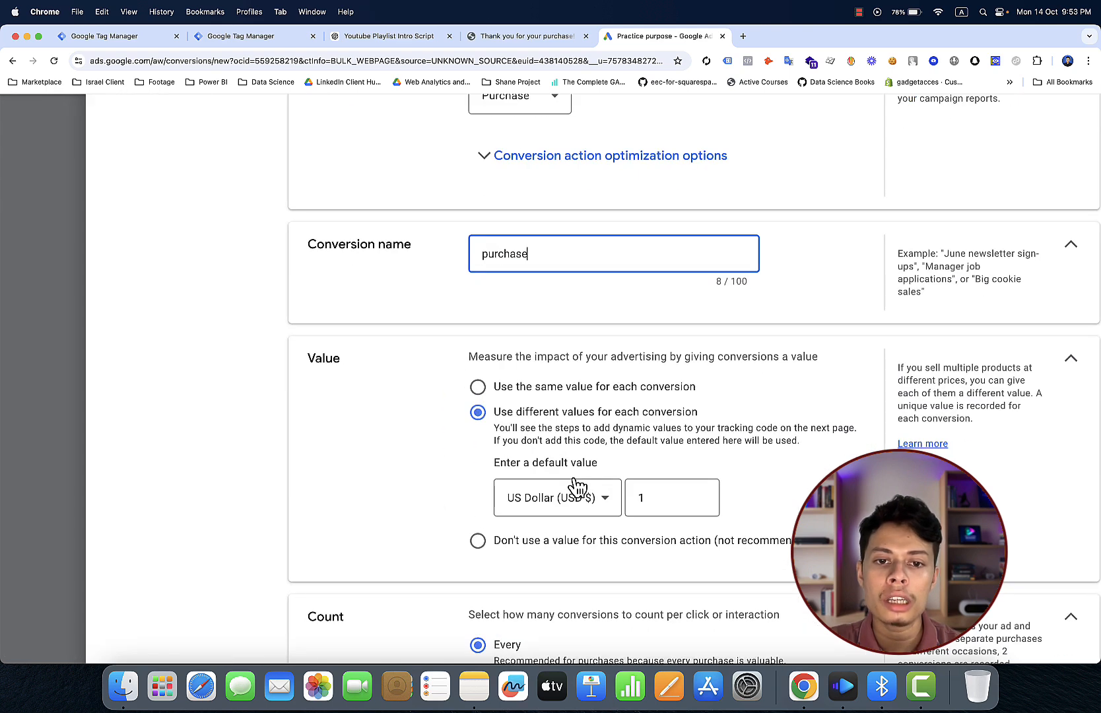
scroll(577, 486, "up", 2)
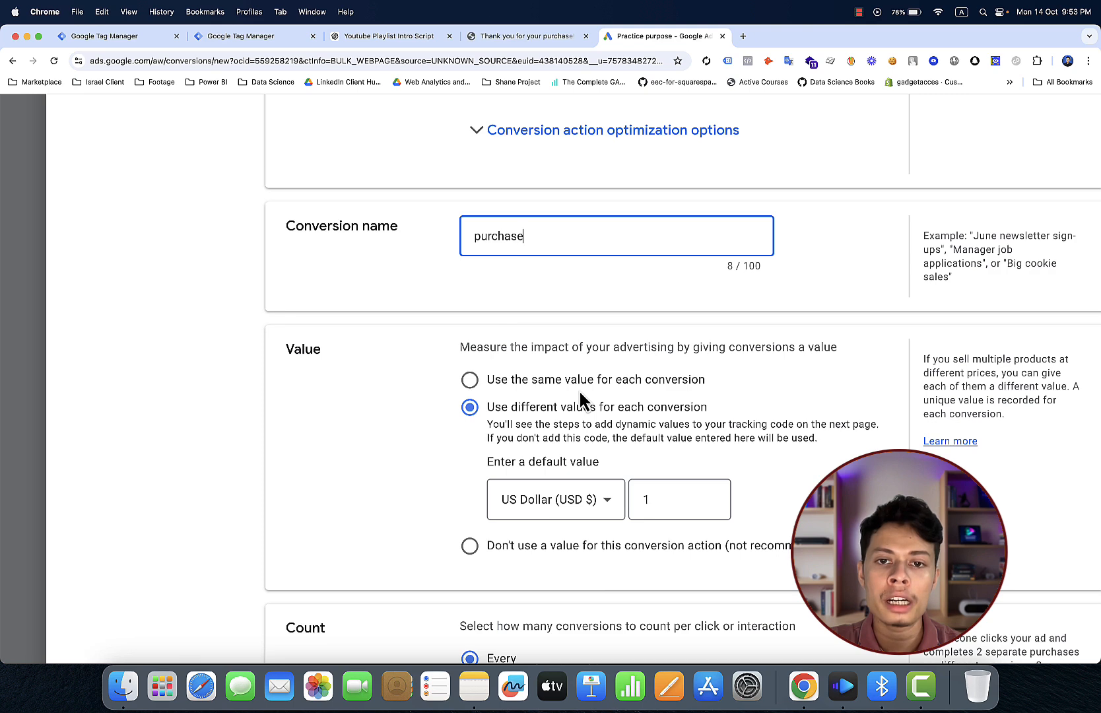
scroll(579, 389, "down", 2)
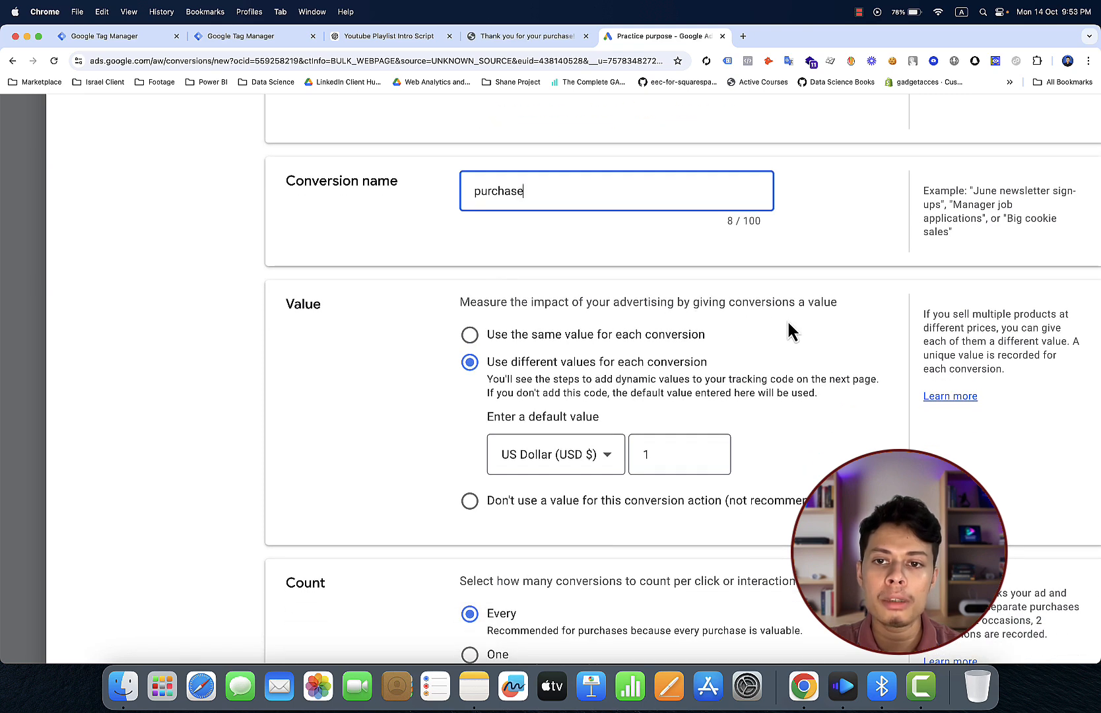
left_click(529, 341)
left_click(692, 429)
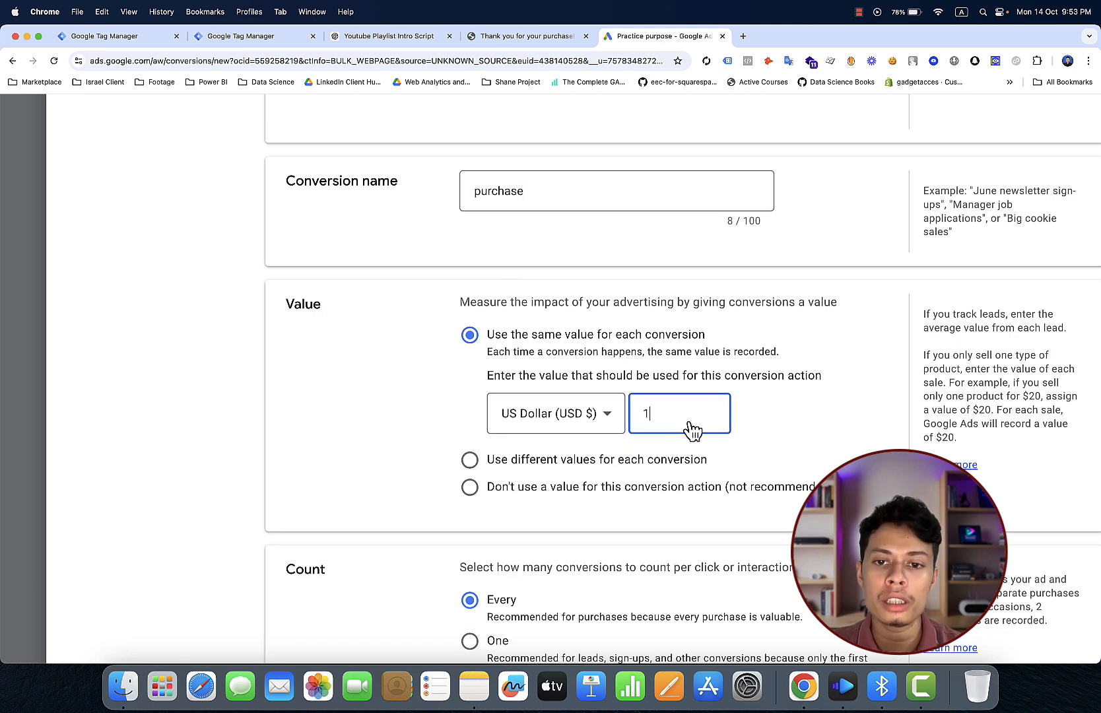
key("BackSpace")
type("500")
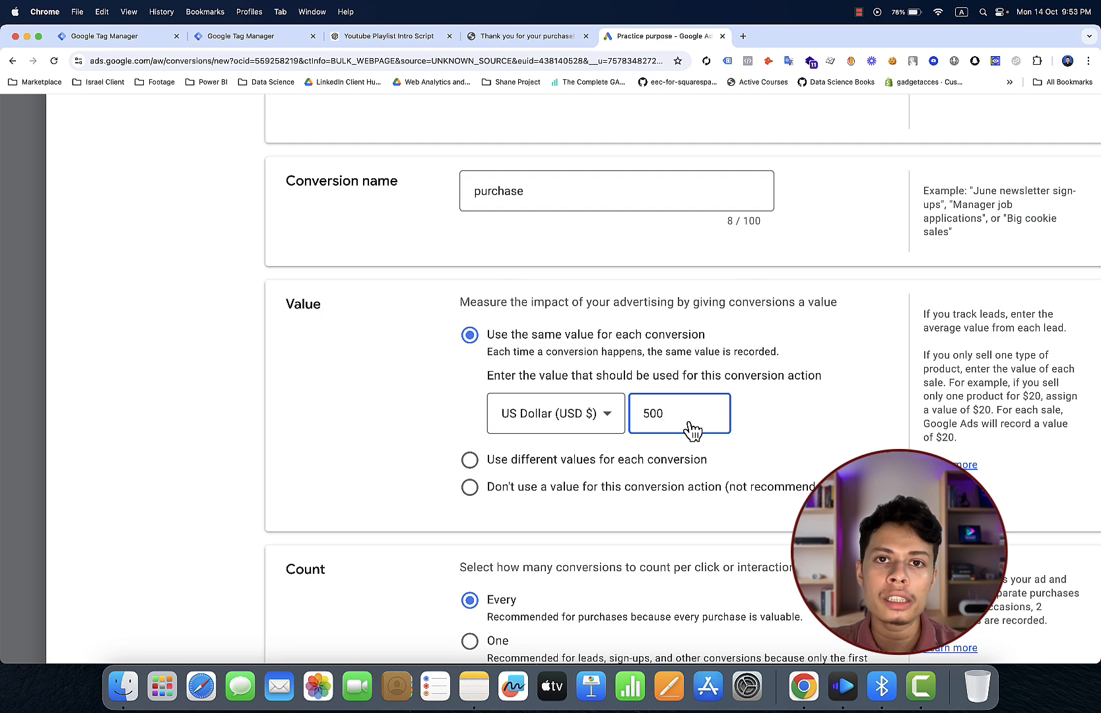
- Check the value in the purchase data layer on the order confirmation page and return to the conversion action details
left_click(520, 39)
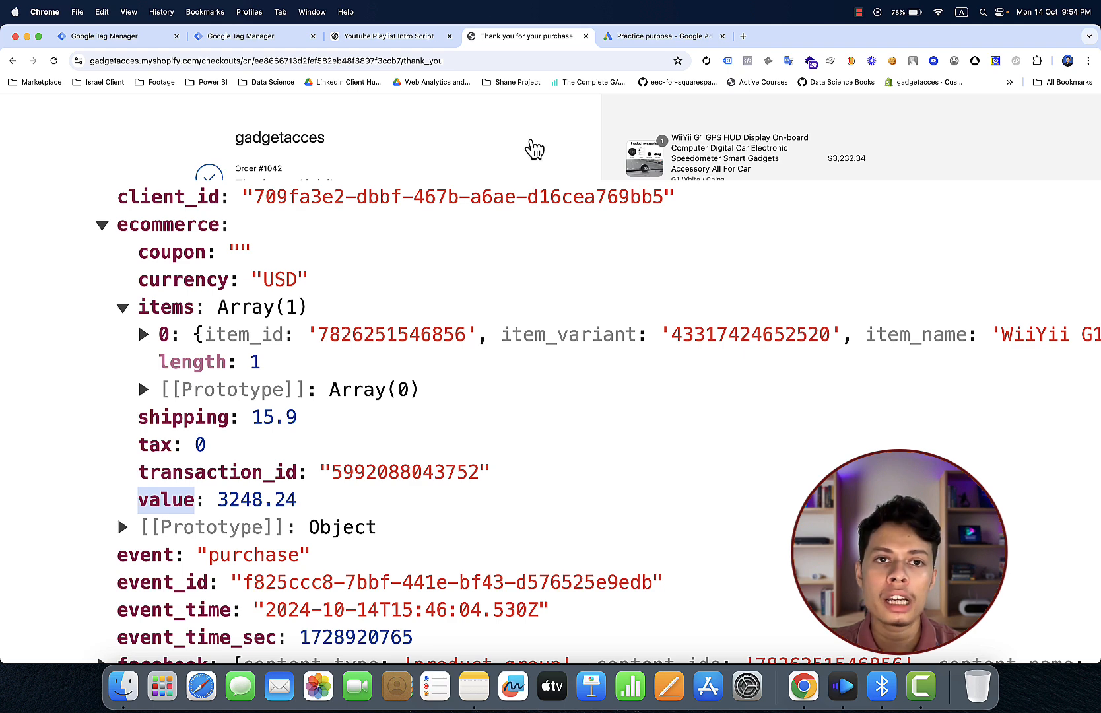
left_click(416, 37)
mouse_move(487, 280)
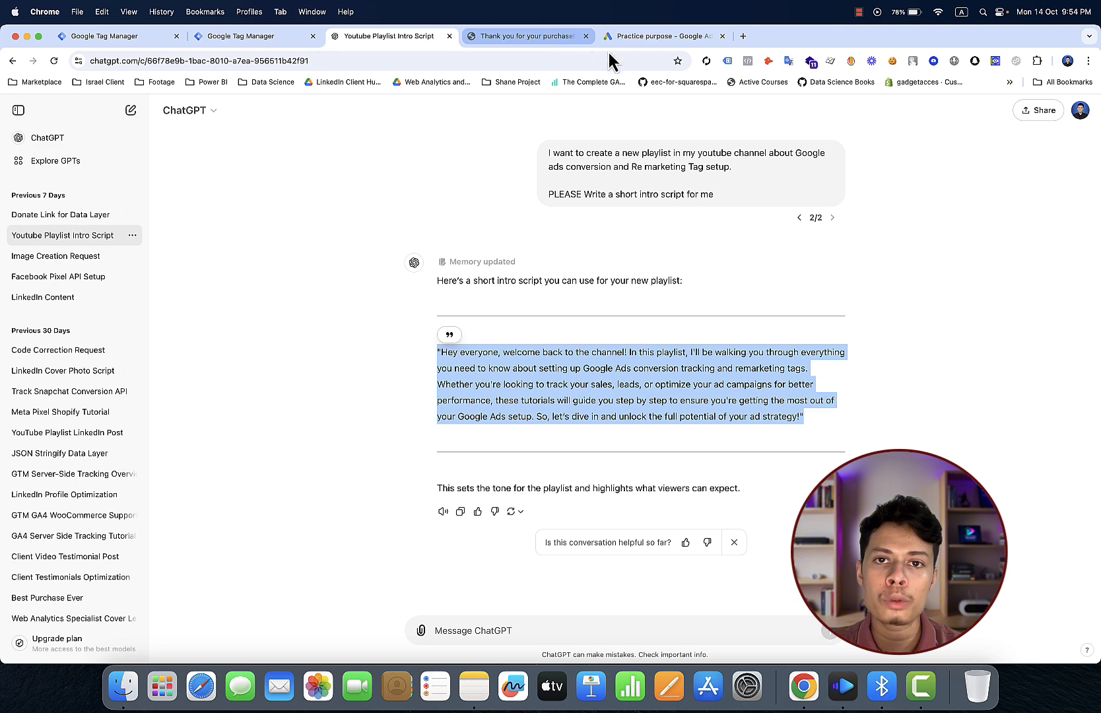
left_click(667, 37)
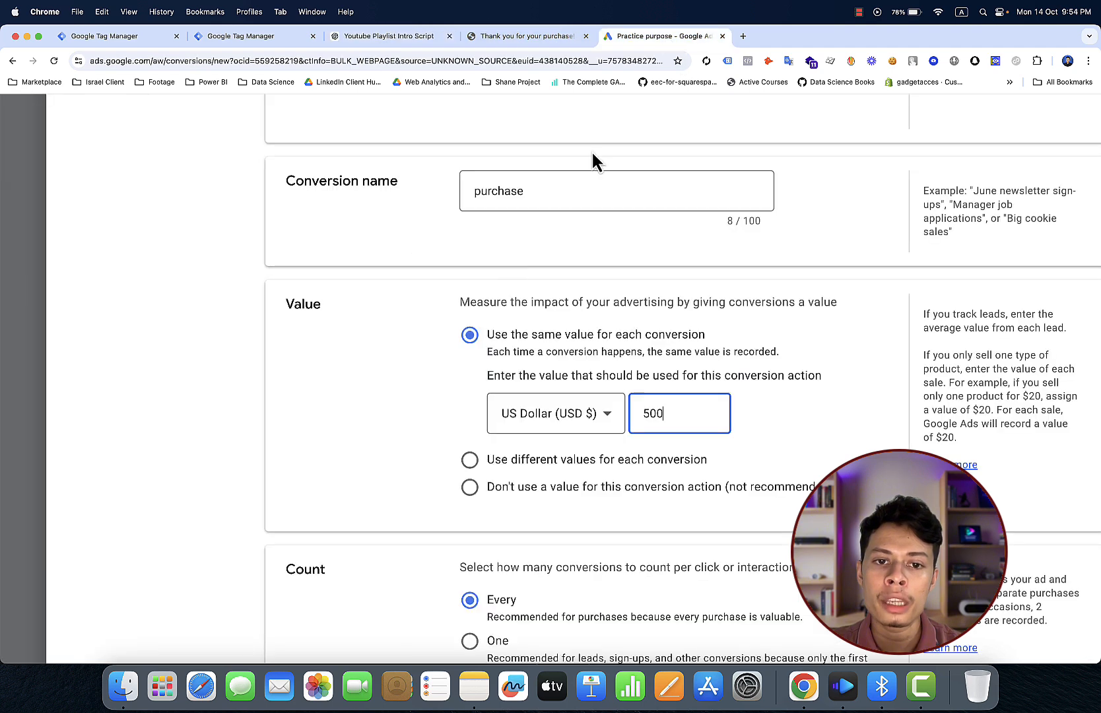
- Switch the conversion action to different values for each conversion and review the value key in the purchase data layer
left_click(470, 460)
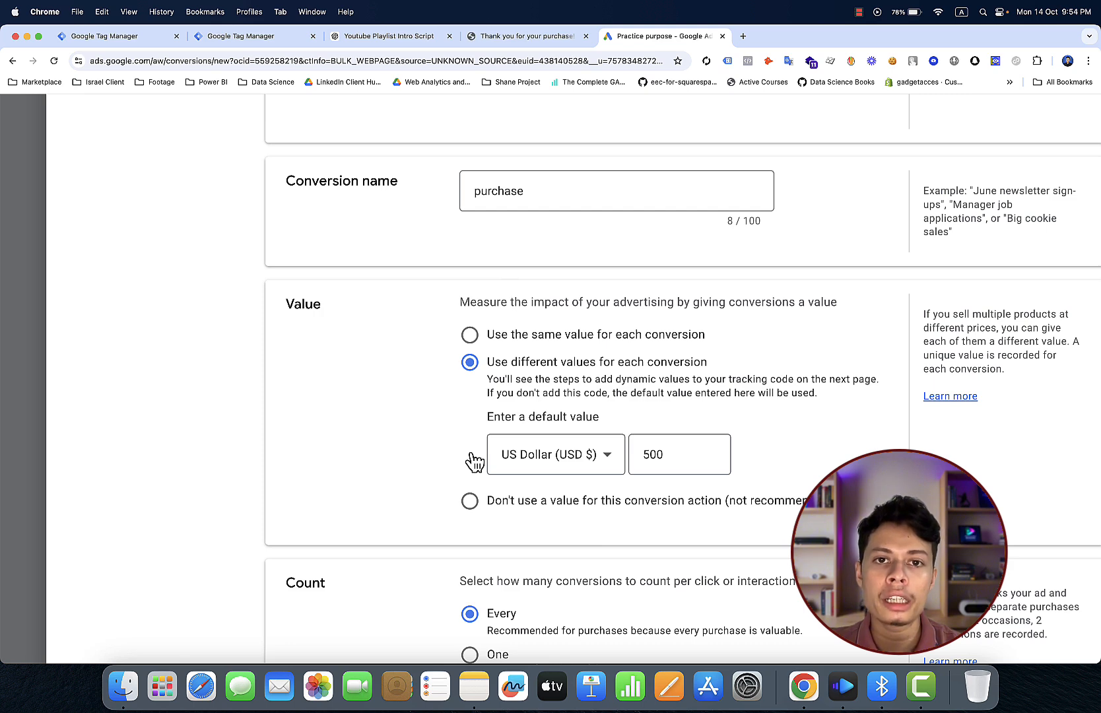
left_click(530, 36)
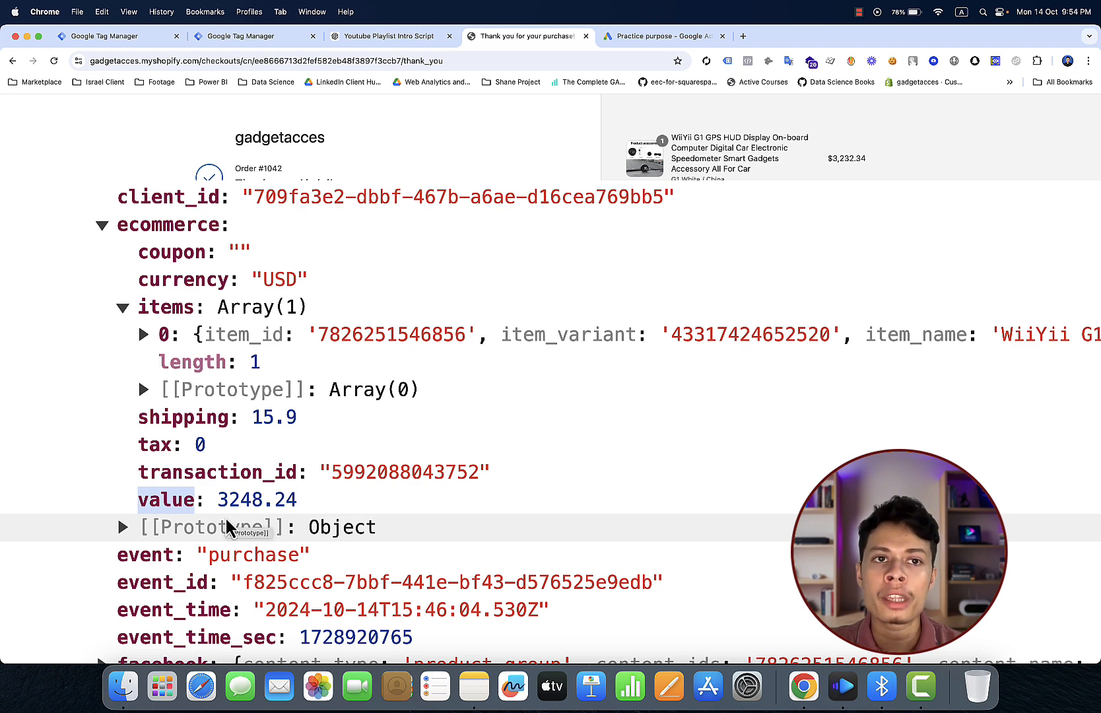
left_click(643, 39)
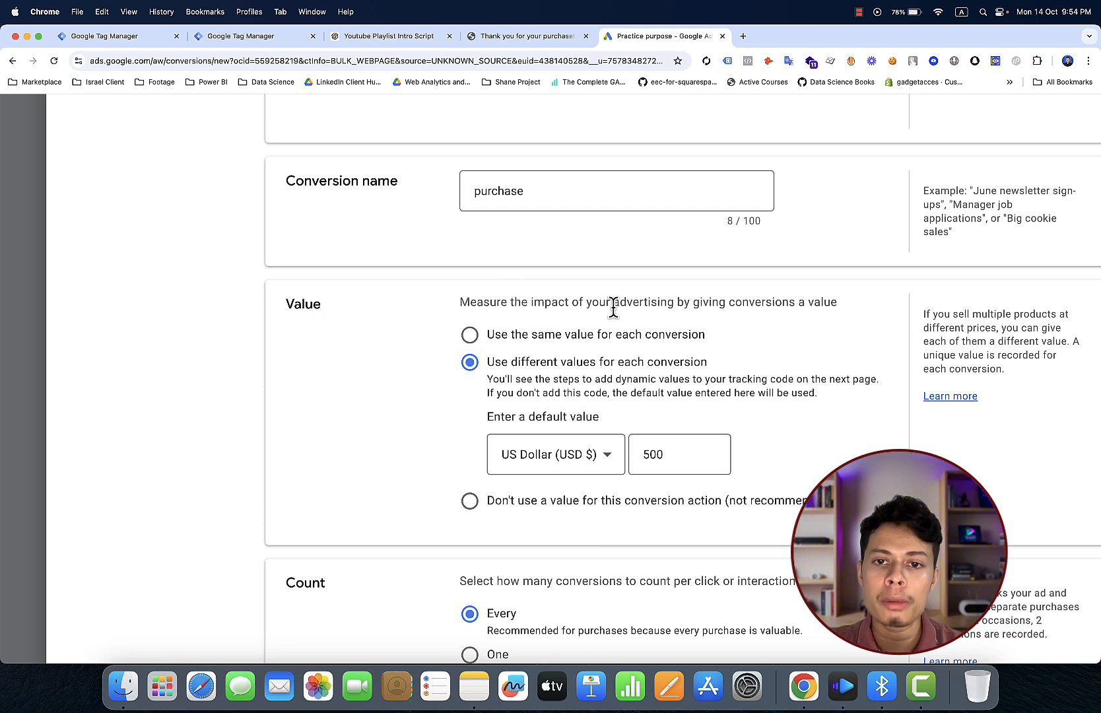
- Set the conversion action's default value to 1 US dollar
scroll(607, 304, "down", 5)
left_click(694, 278)
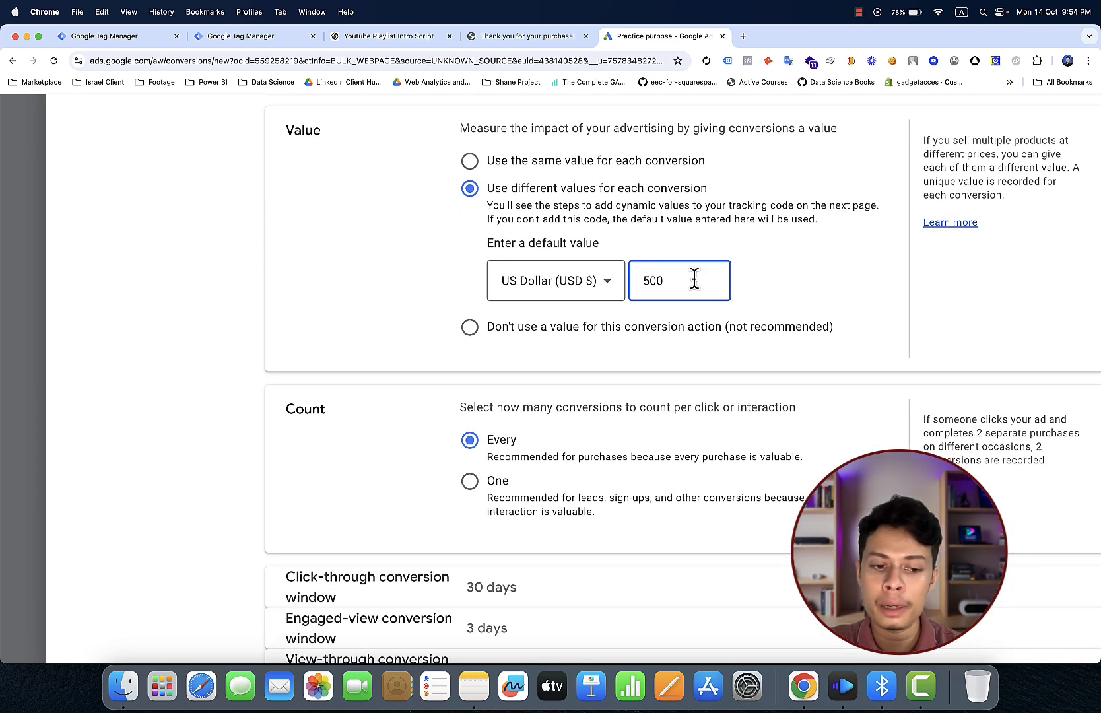
key("BackSpace")
key("BackSpace")
key("BackSpace")
type("1")
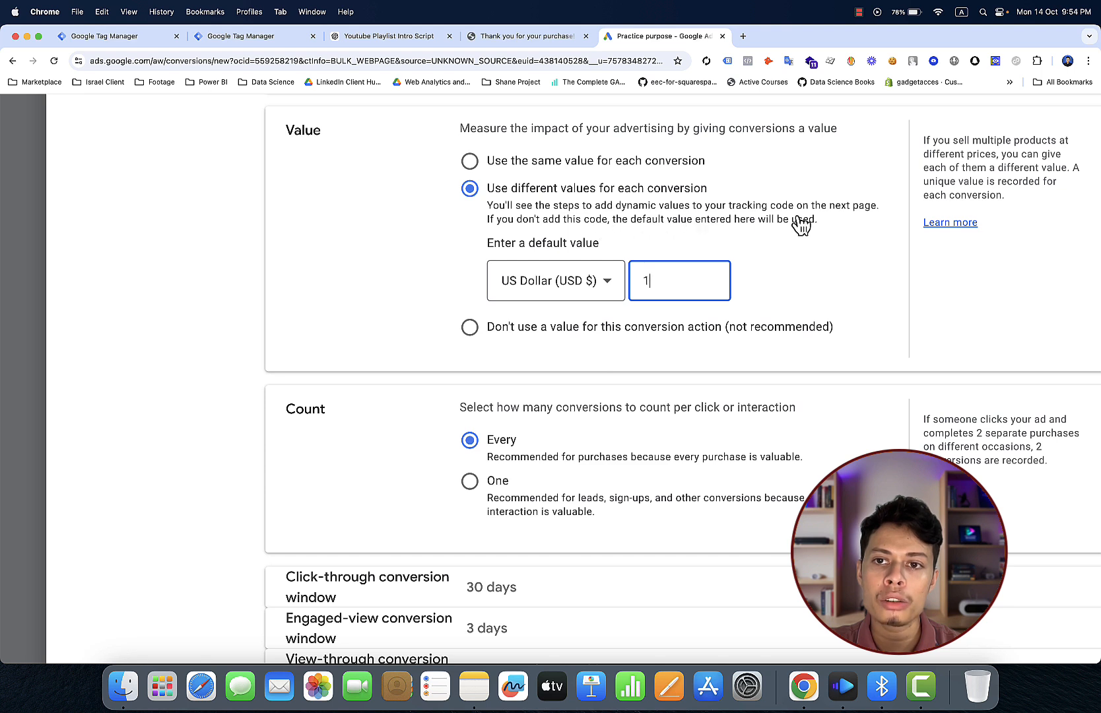
left_click(811, 267)
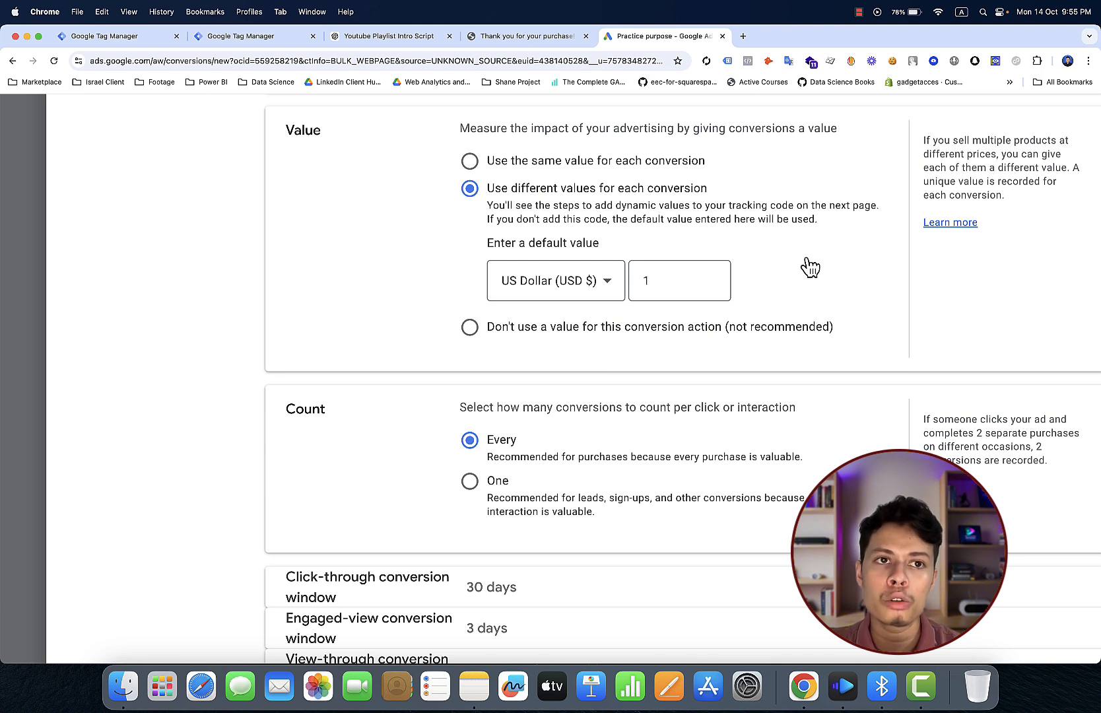
left_click(672, 279)
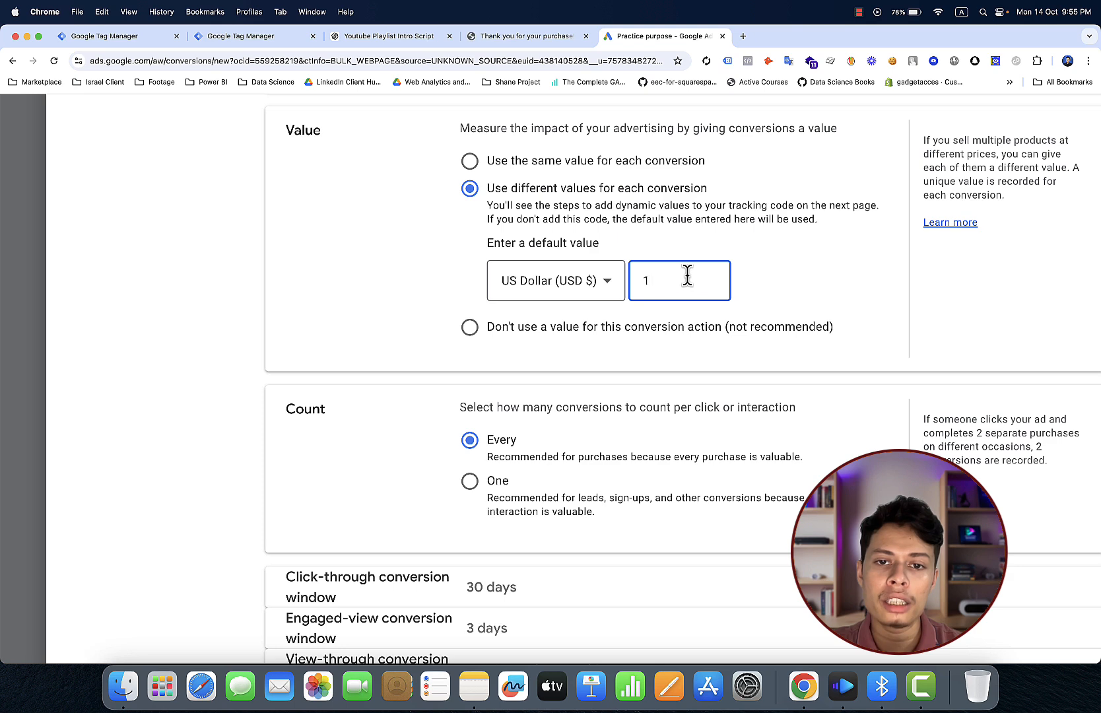
right_click(817, 284)
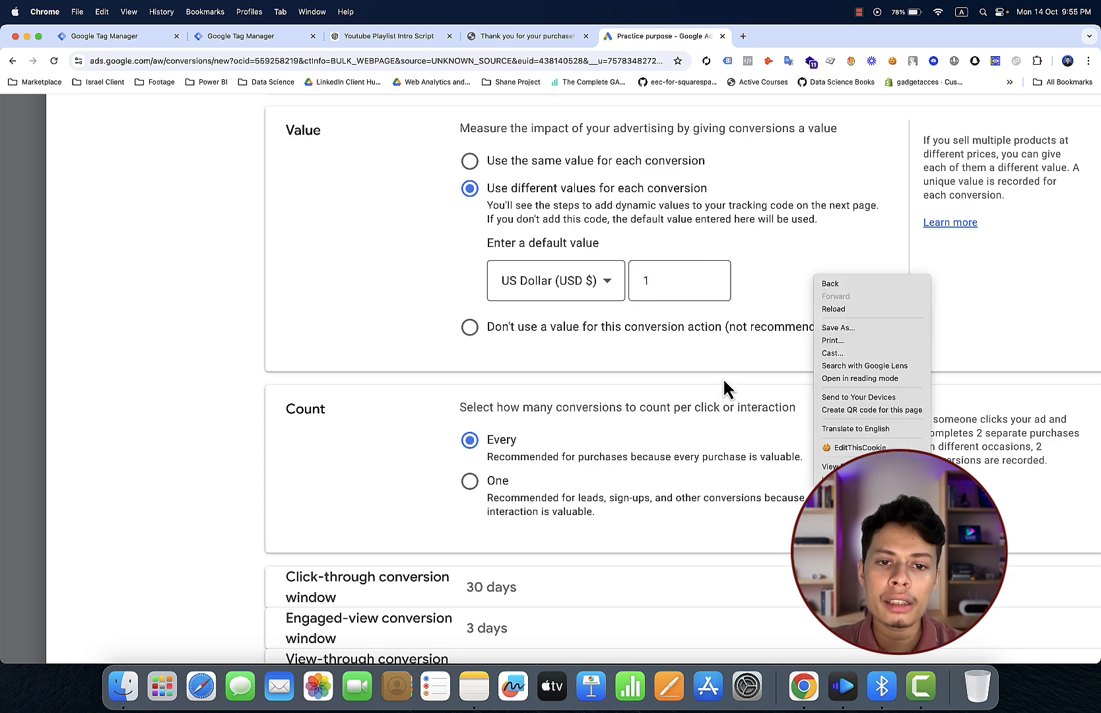
left_click(363, 487)
- Finish the purchase conversion action with every conversion counted, save it, and show its Google Tag Manager setup instructions
scroll(365, 488, "down", 3)
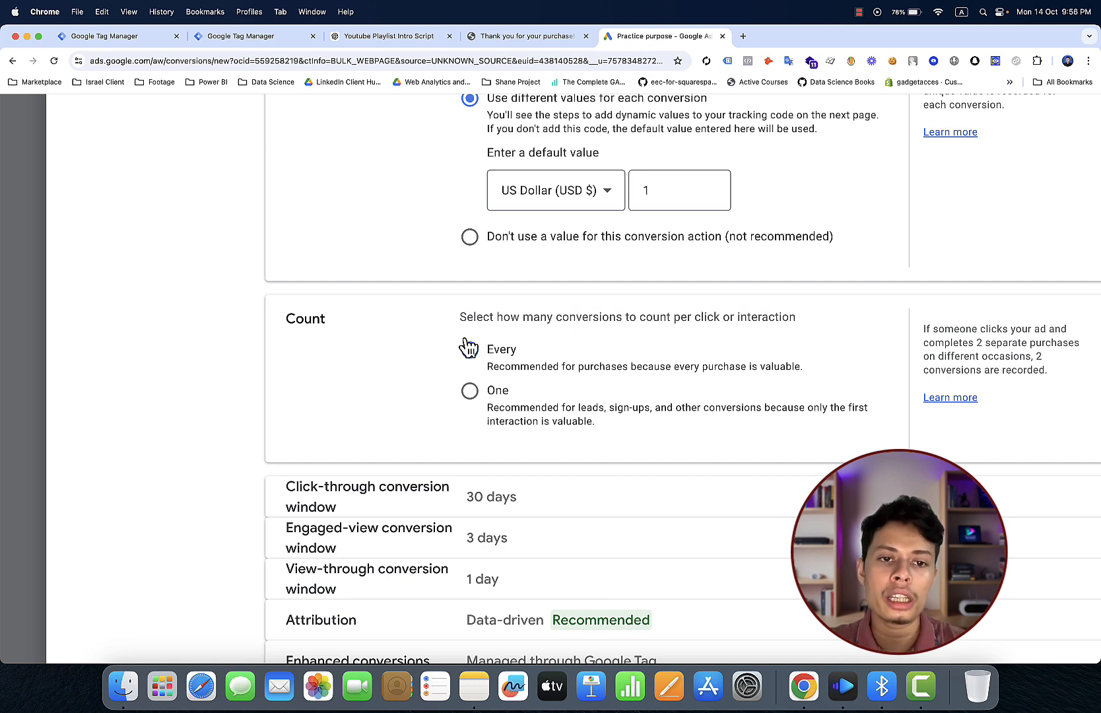
scroll(440, 374, "down", 3)
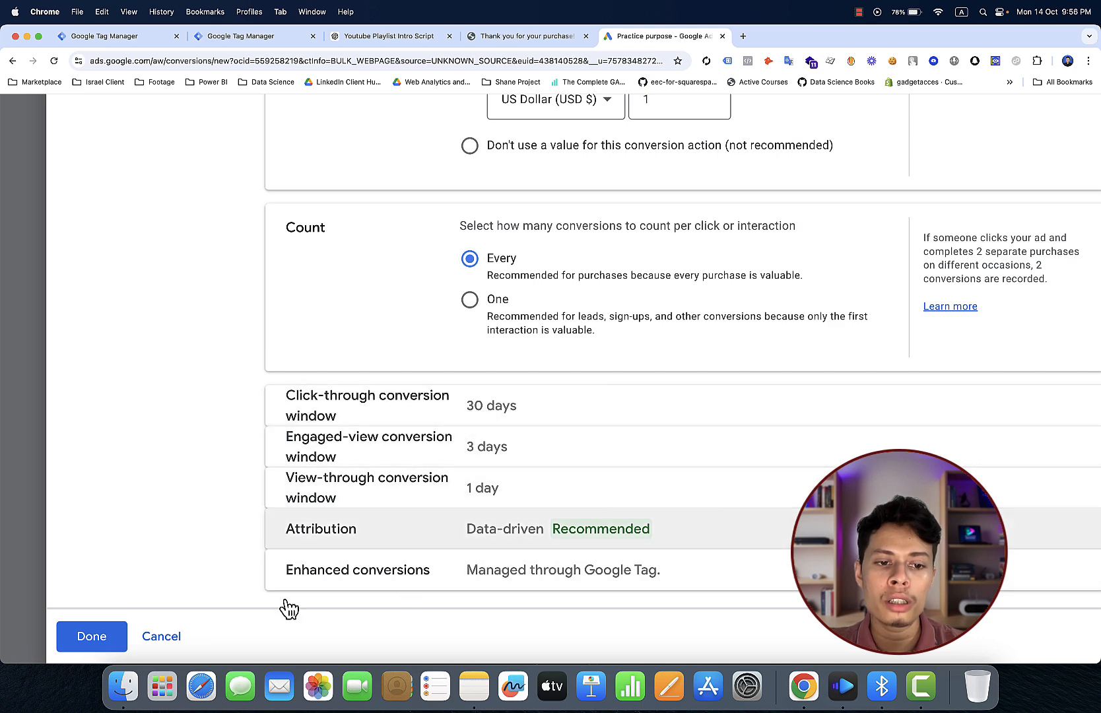
left_click(88, 647)
scroll(293, 580, "down", 2)
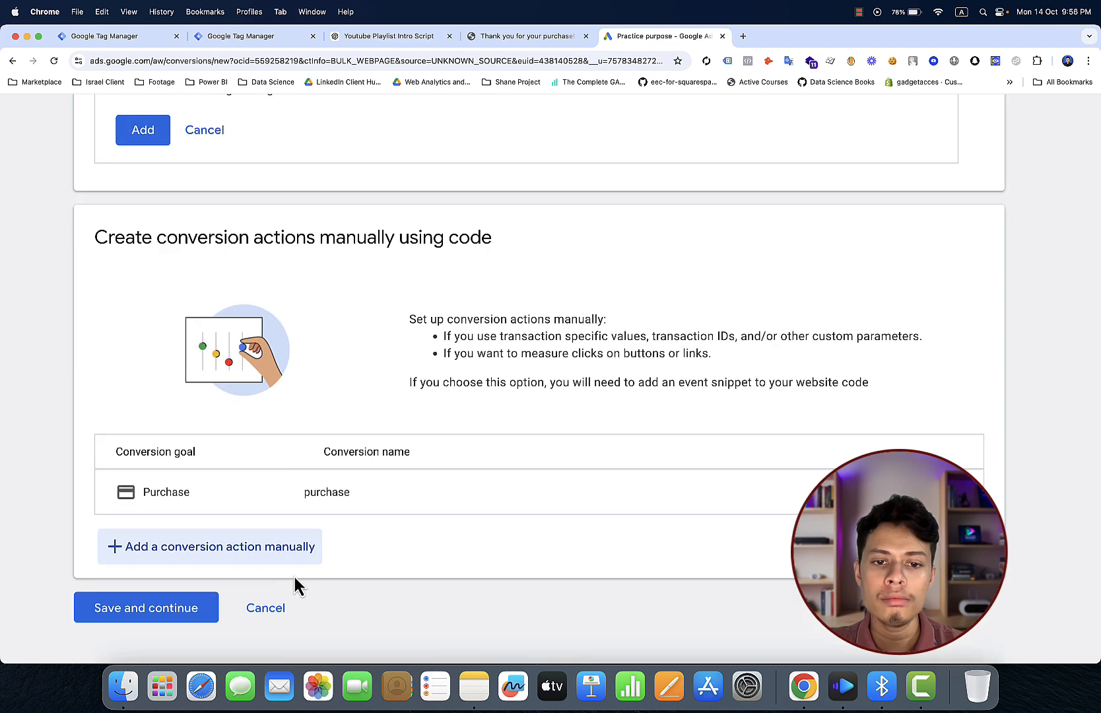
left_click(136, 611)
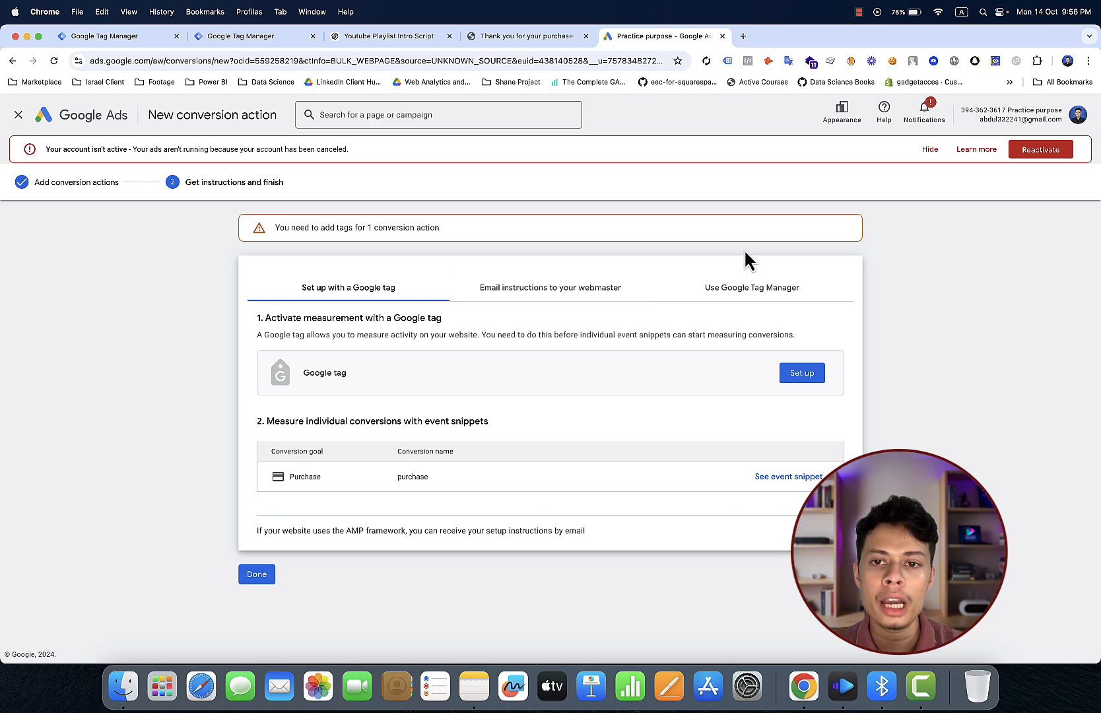
left_click(758, 290)
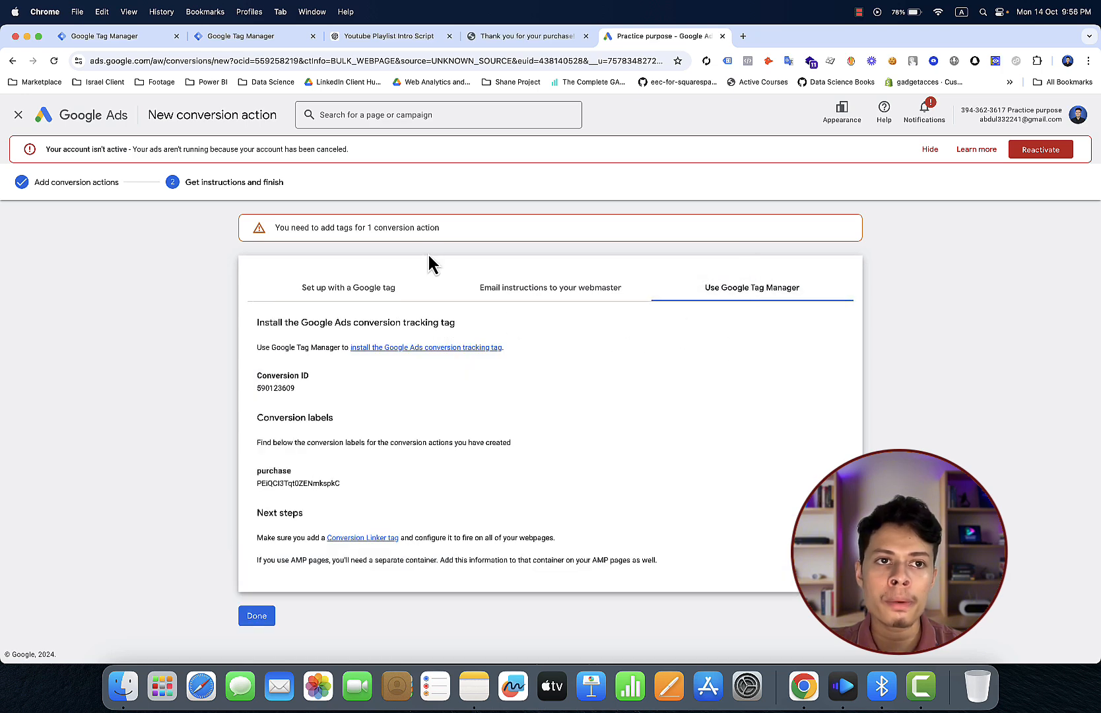
- In the Google Tag Manager container, create and save a Conversion Linker tag that fires on All Pages
left_click(122, 36)
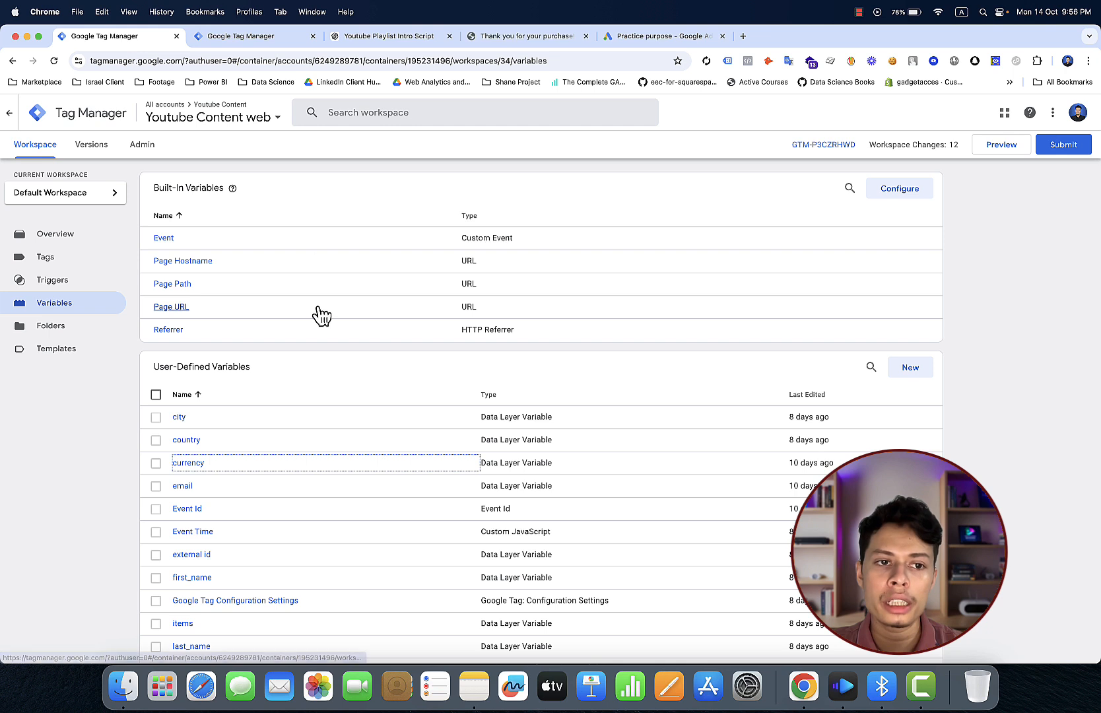
left_click(71, 263)
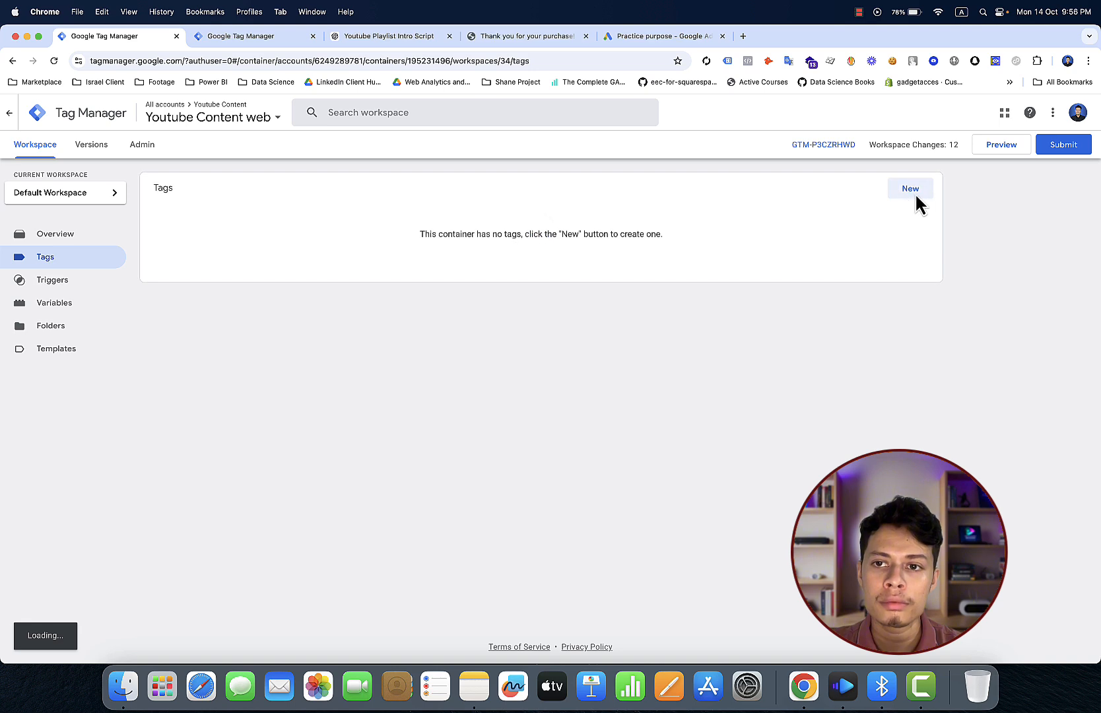
left_click(913, 193)
left_click(871, 205)
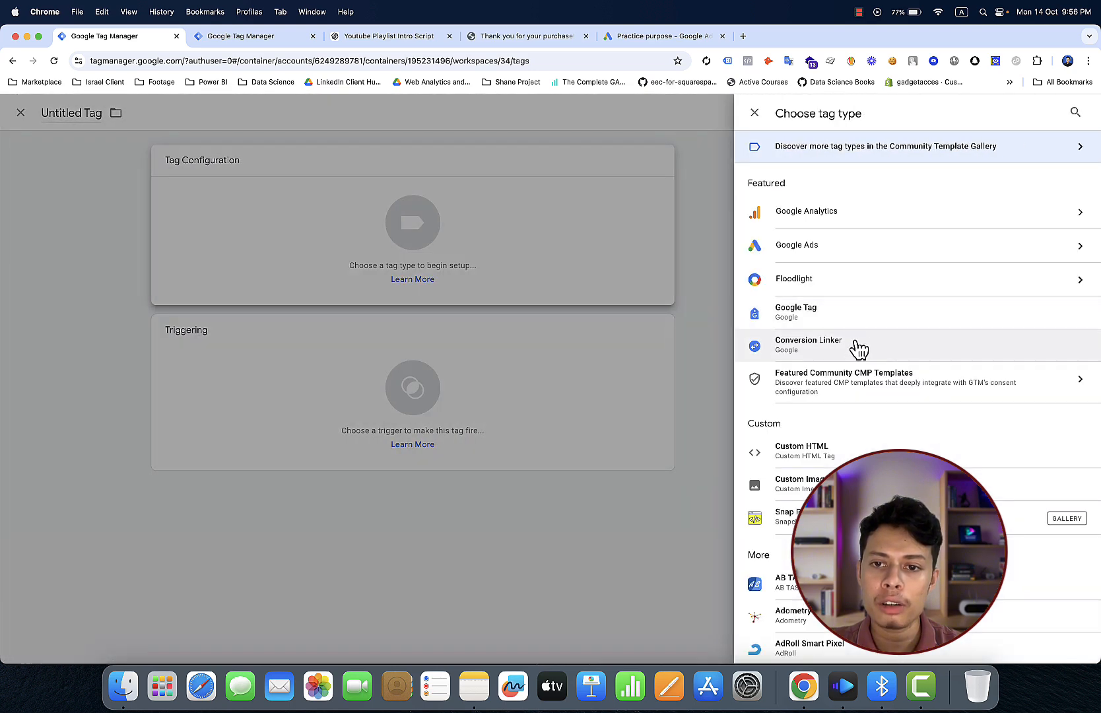
left_click(854, 338)
left_click(640, 468)
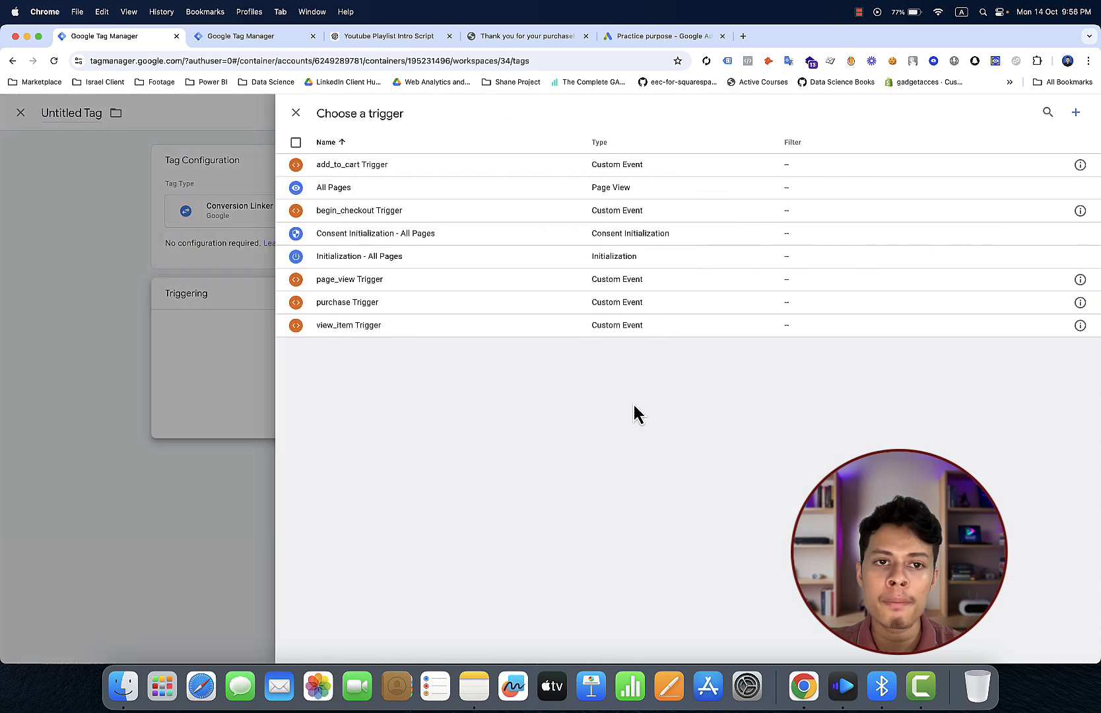
left_click(647, 198)
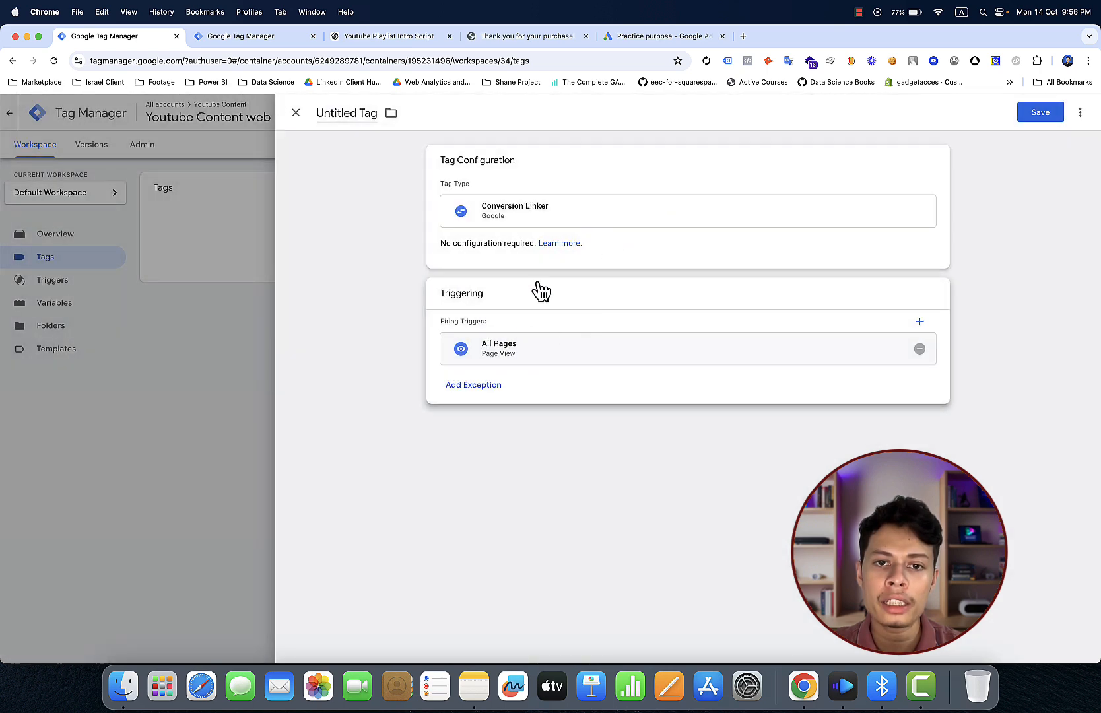
left_click(1041, 112)
left_click(648, 283)
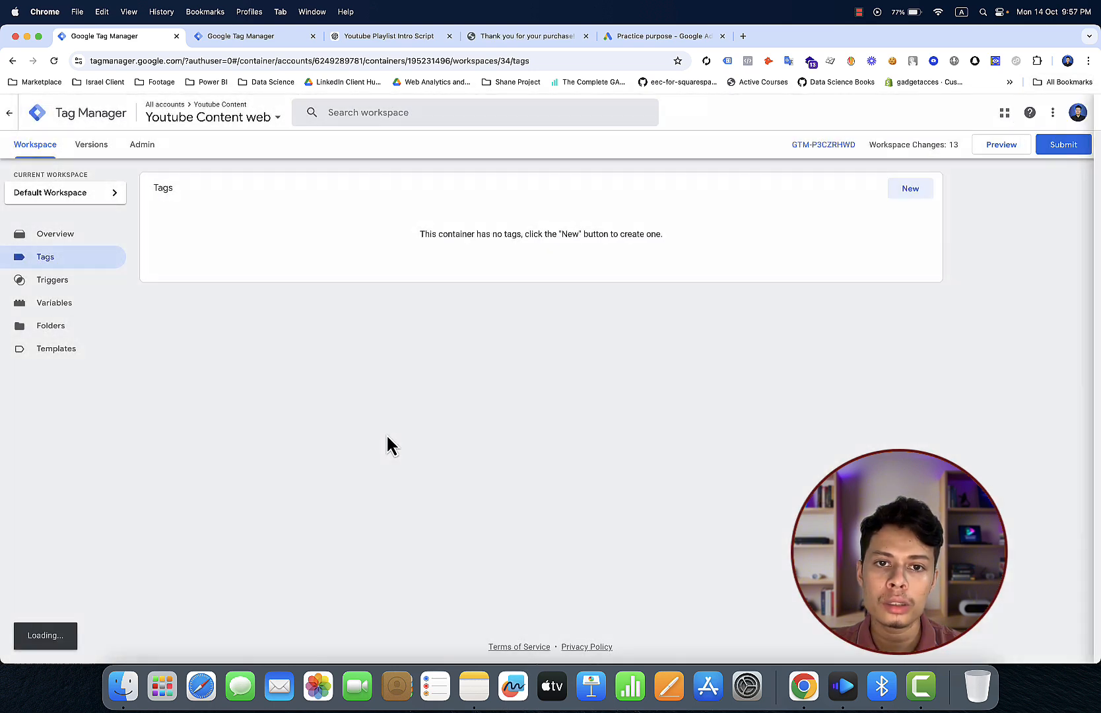
- Start a new tag of the Google Ads Conversion Tracking type
left_click(917, 191)
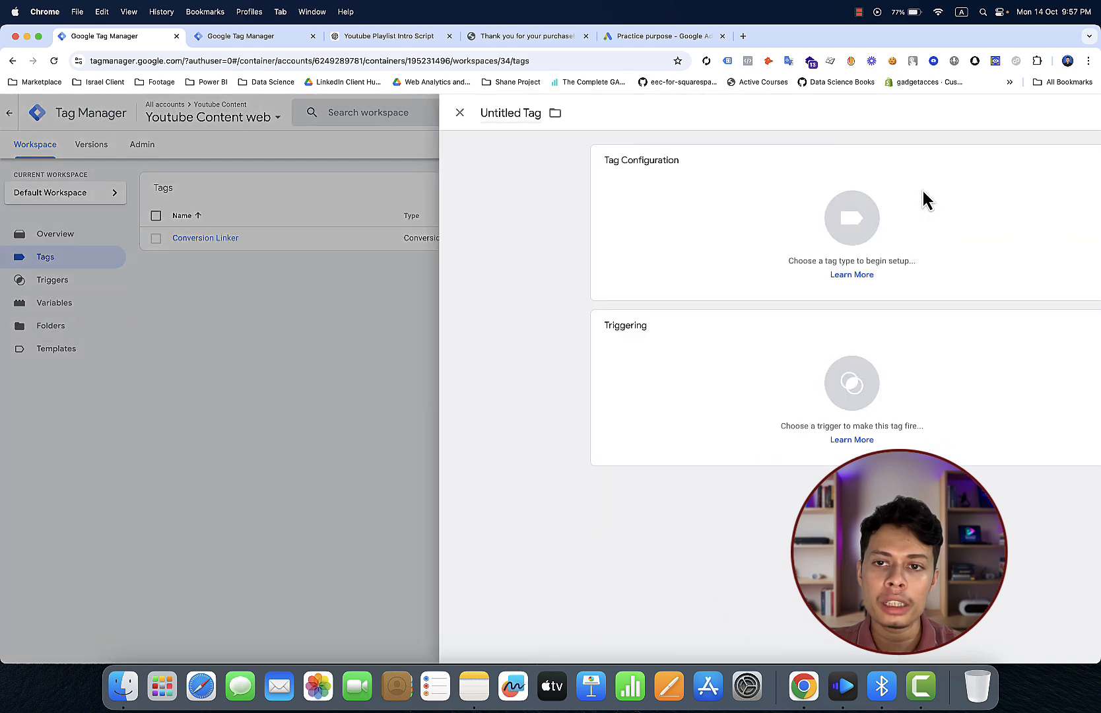
left_click(795, 226)
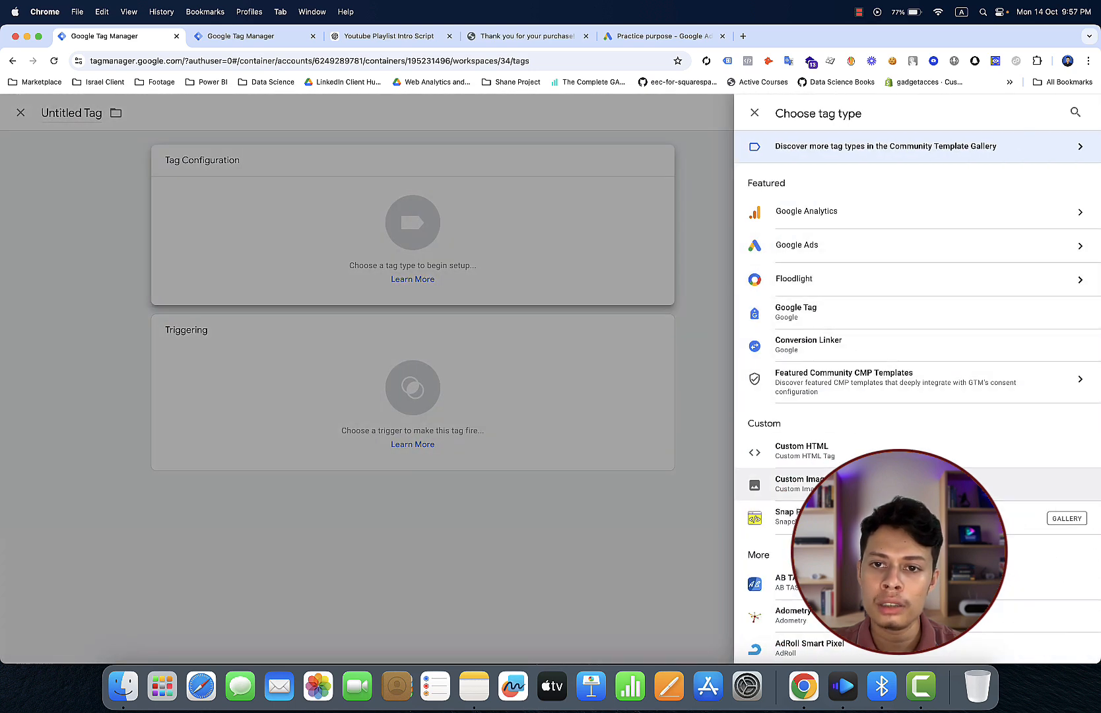
left_click(888, 251)
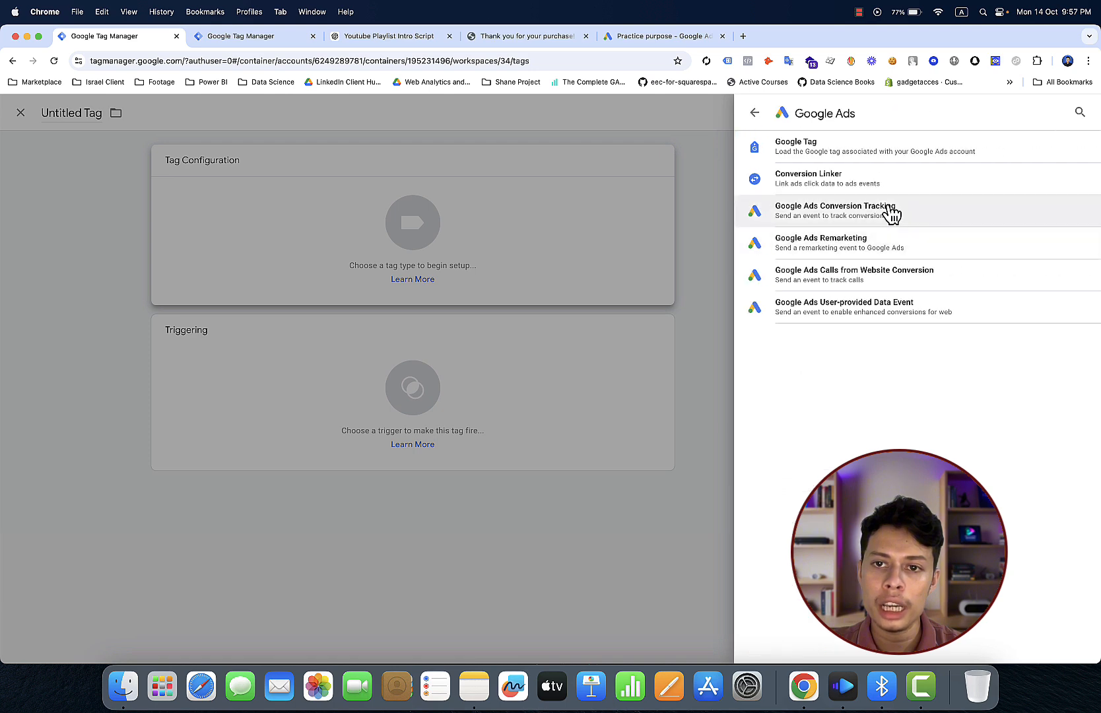
left_click(887, 213)
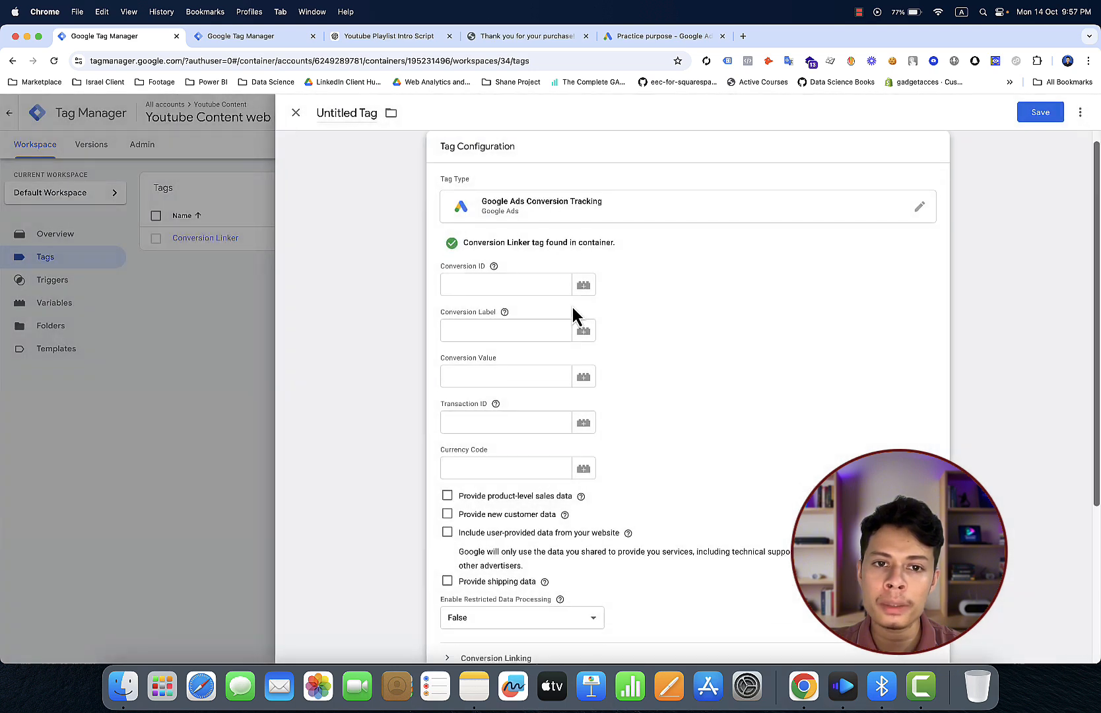
- Copy the Conversion ID from the Google Ads instructions into the tag's Conversion ID in Google Tag Manager
left_click(512, 285)
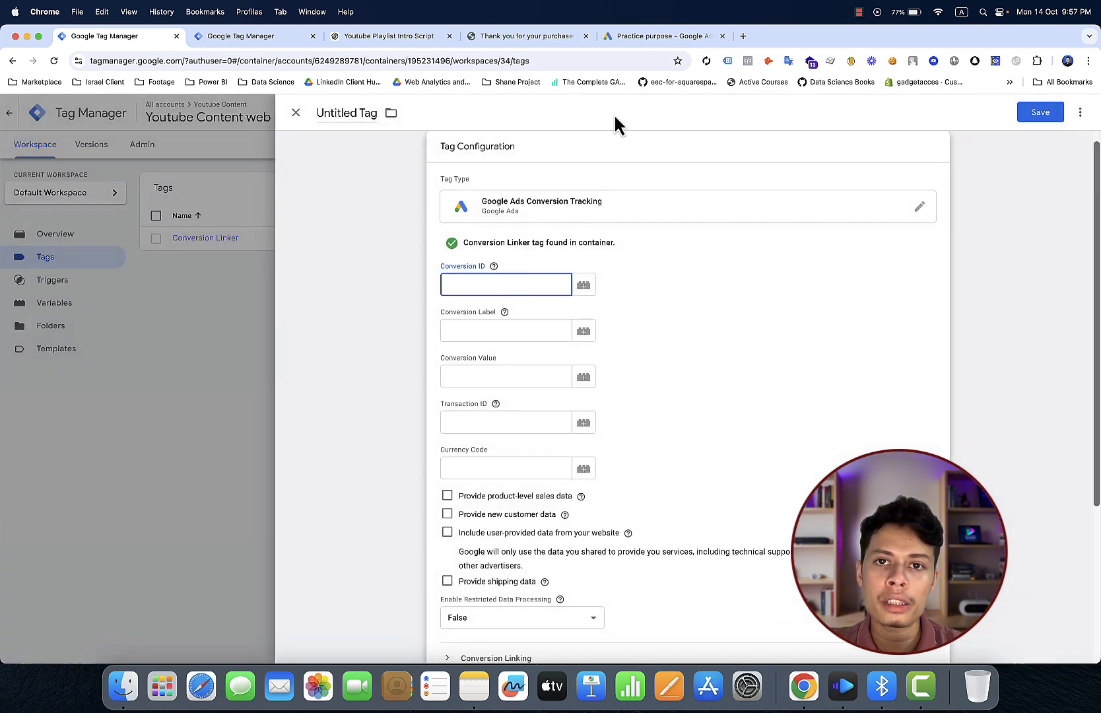
left_click(631, 35)
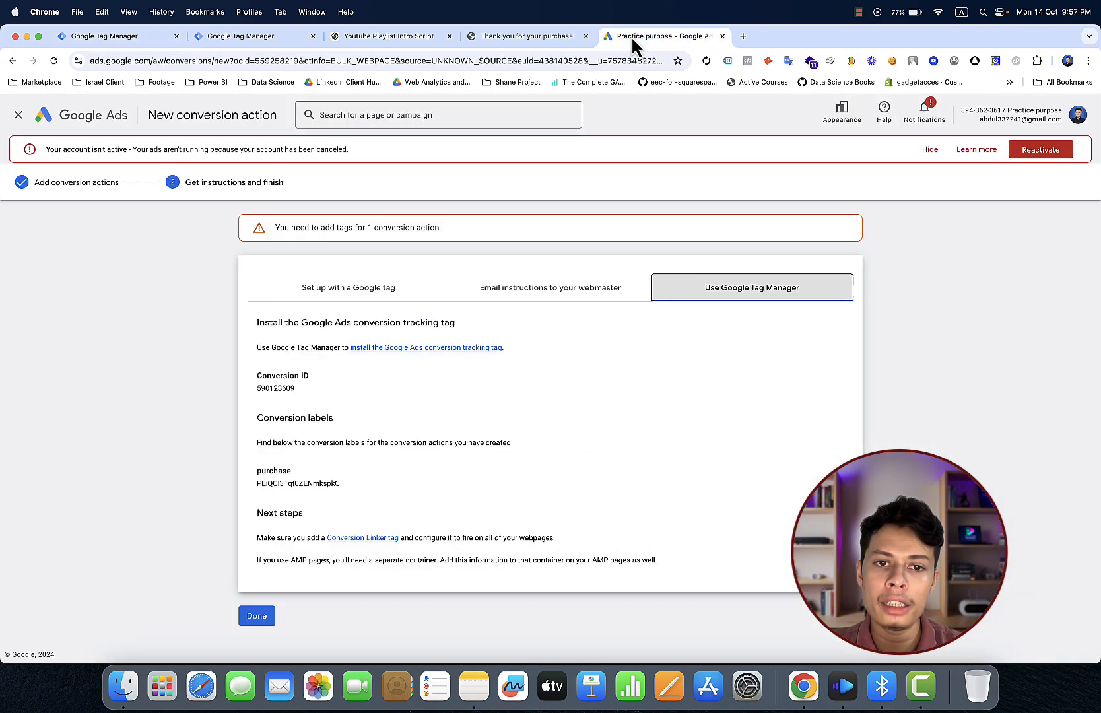
double_click(278, 388)
right_click(278, 388)
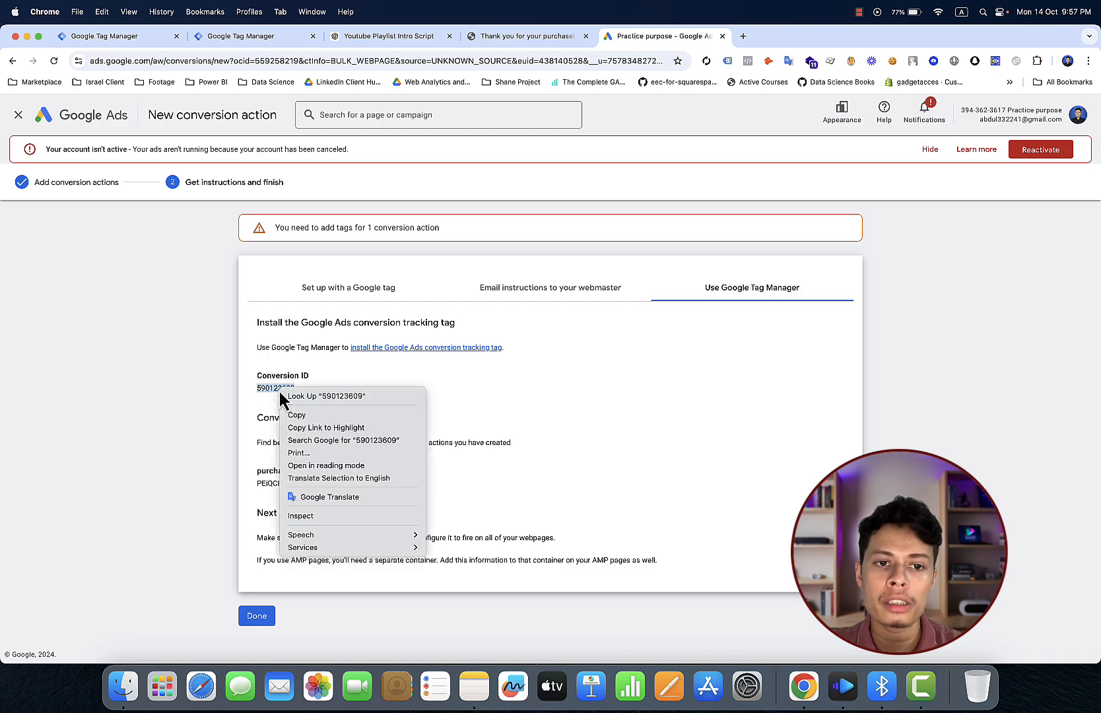
left_click(289, 414)
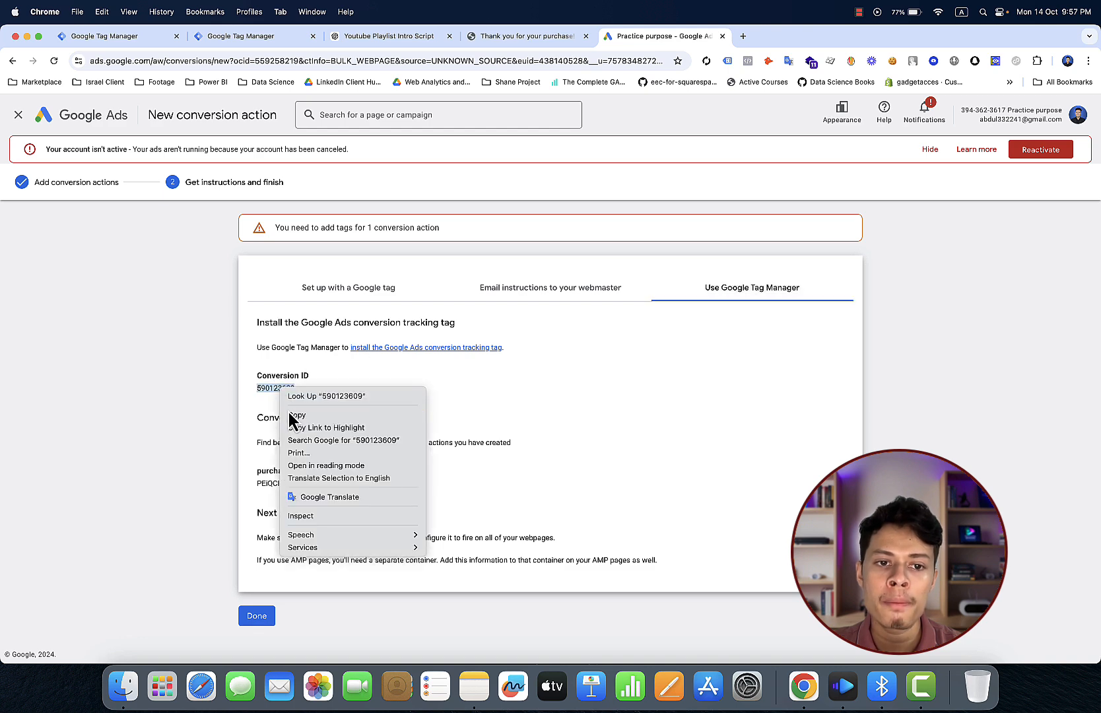
left_click(109, 39)
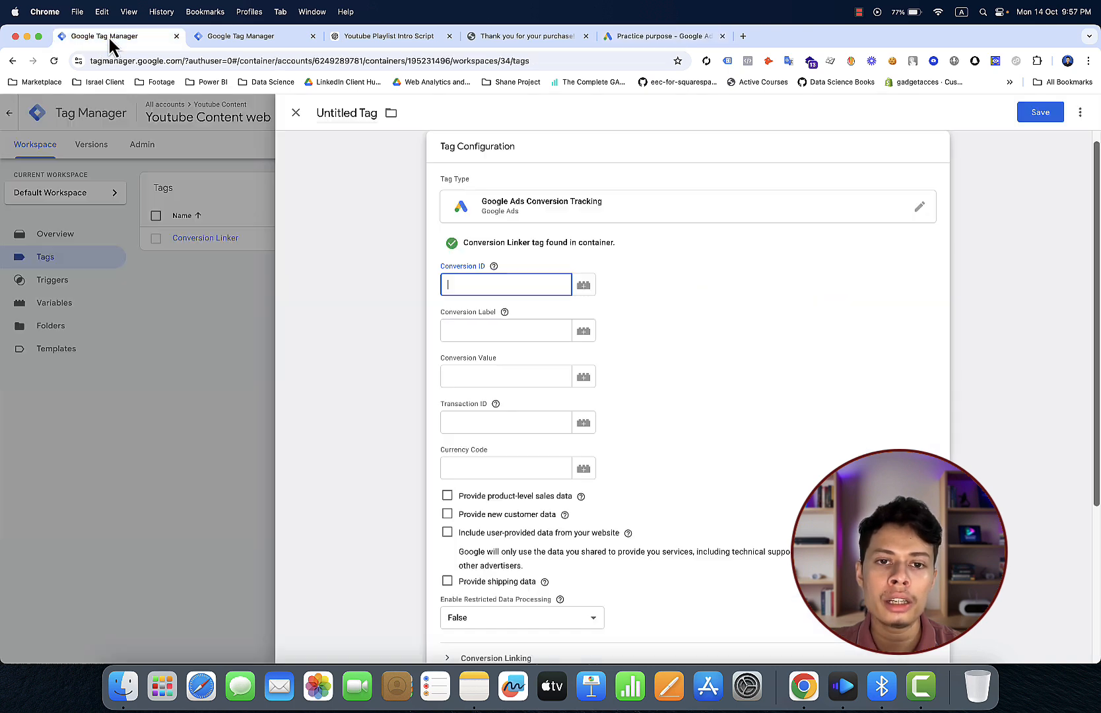
right_click(489, 281)
left_click(511, 361)
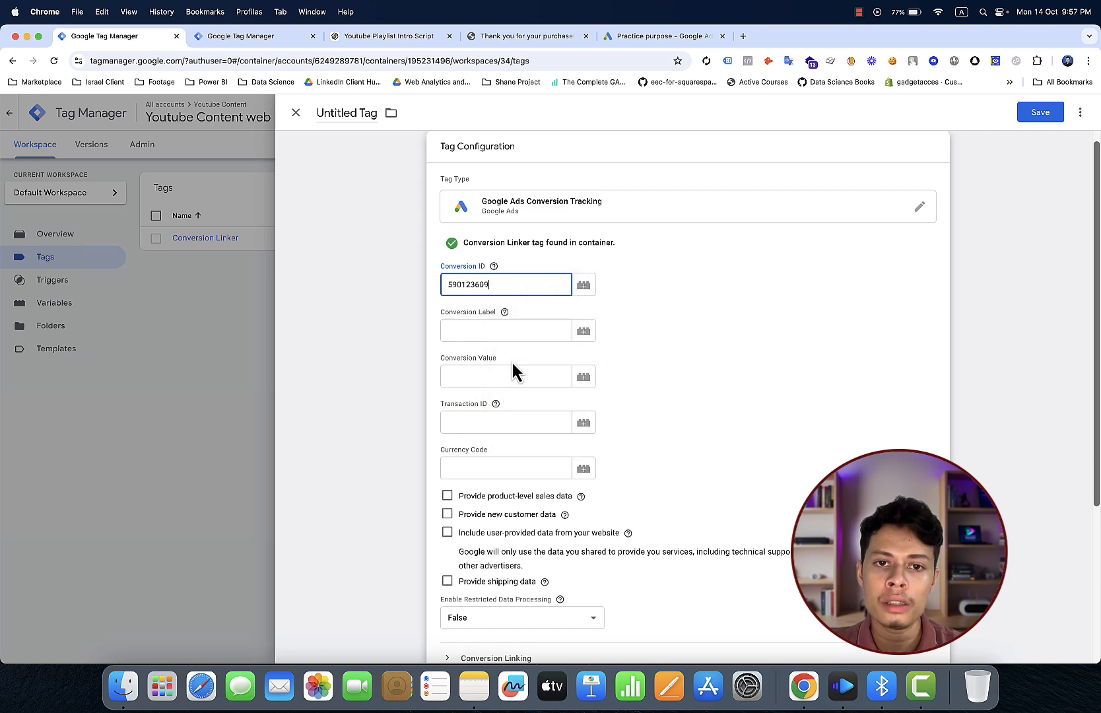
- Copy the purchase conversion label from Google Ads into the tag's Conversion Label in Google Tag Manager
left_click(681, 40)
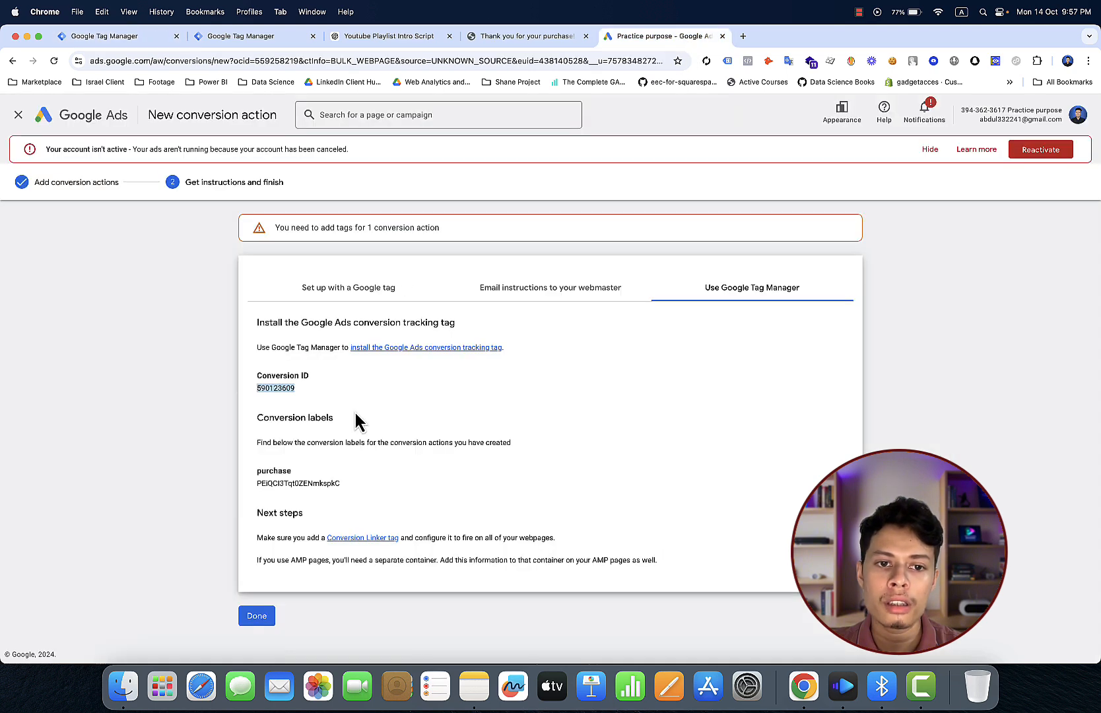
left_click_drag(354, 485, 242, 481)
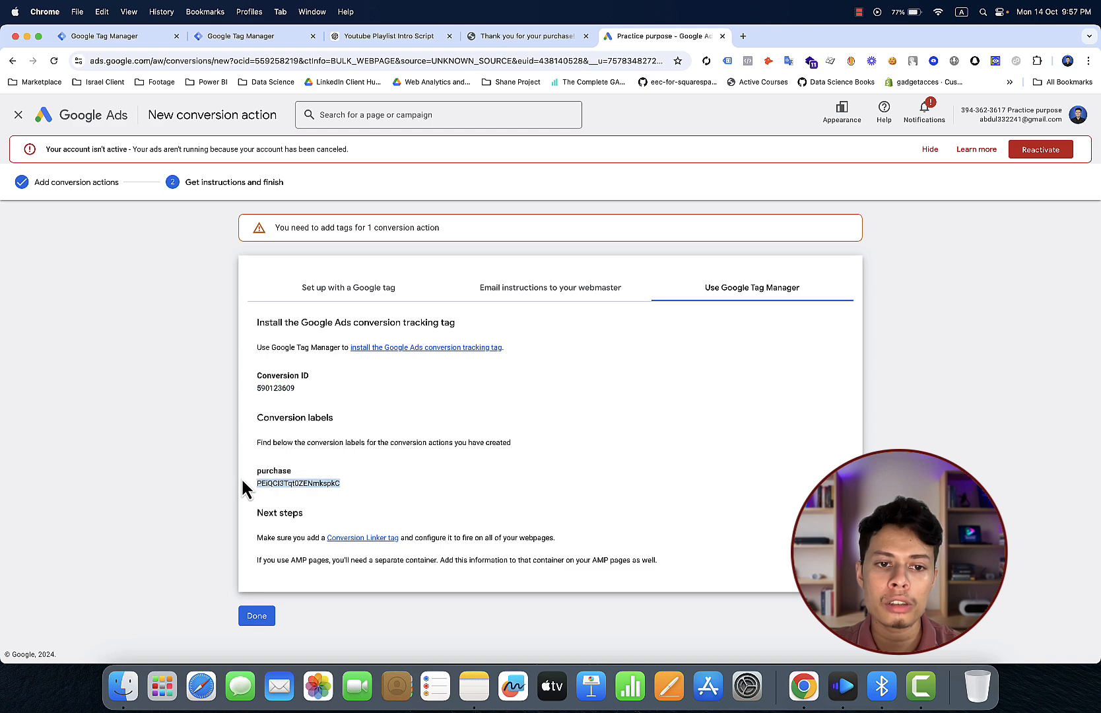
right_click(278, 482)
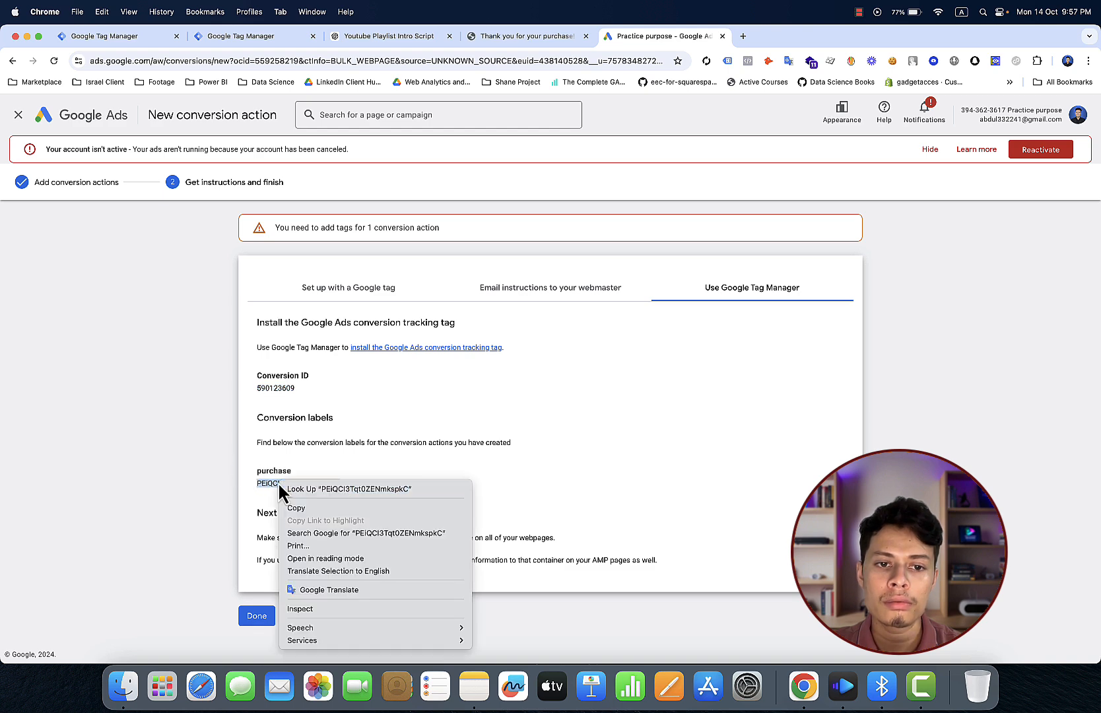
left_click(298, 509)
left_click(128, 44)
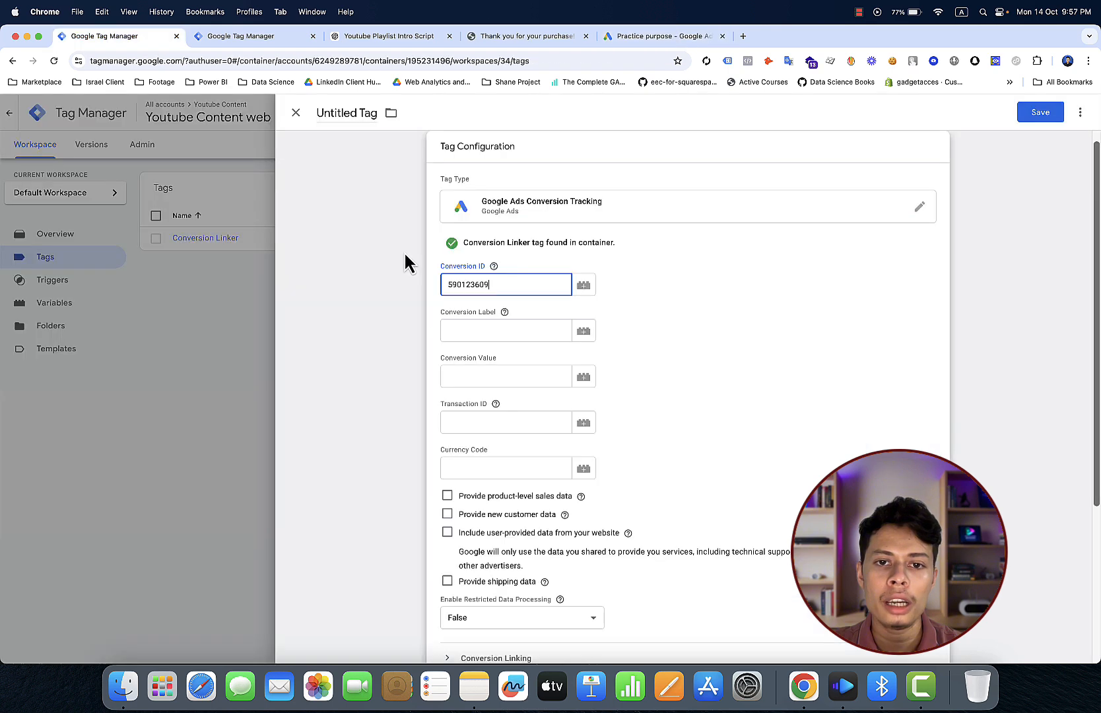
left_click(487, 323)
right_click(488, 325)
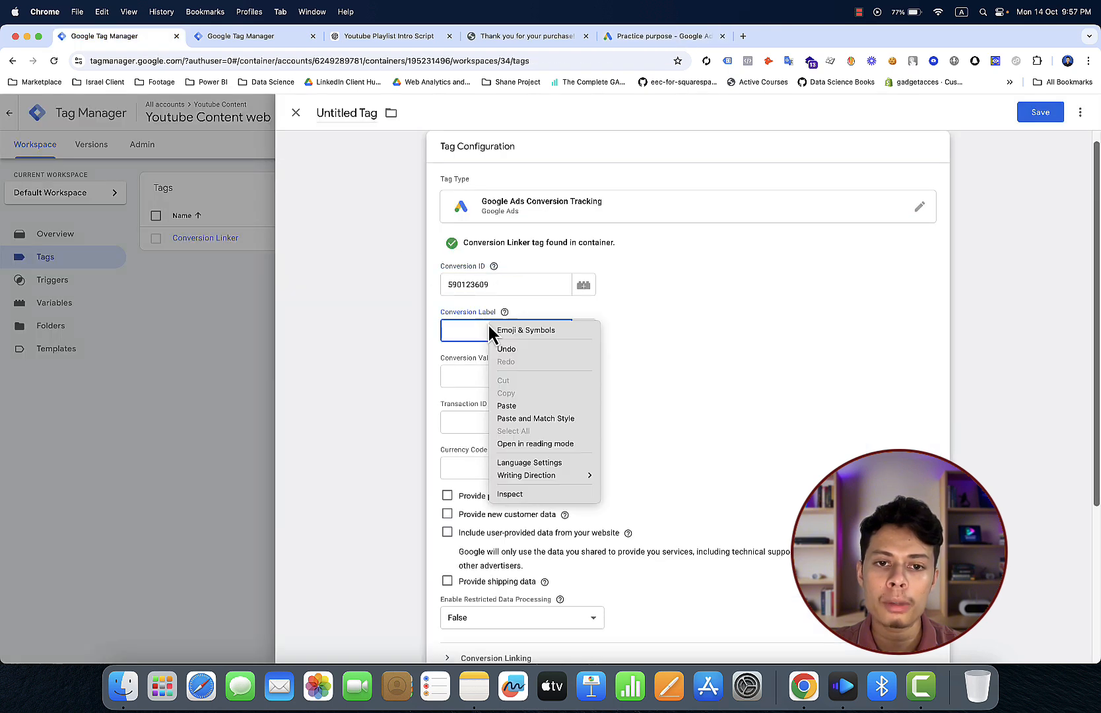
left_click(507, 406)
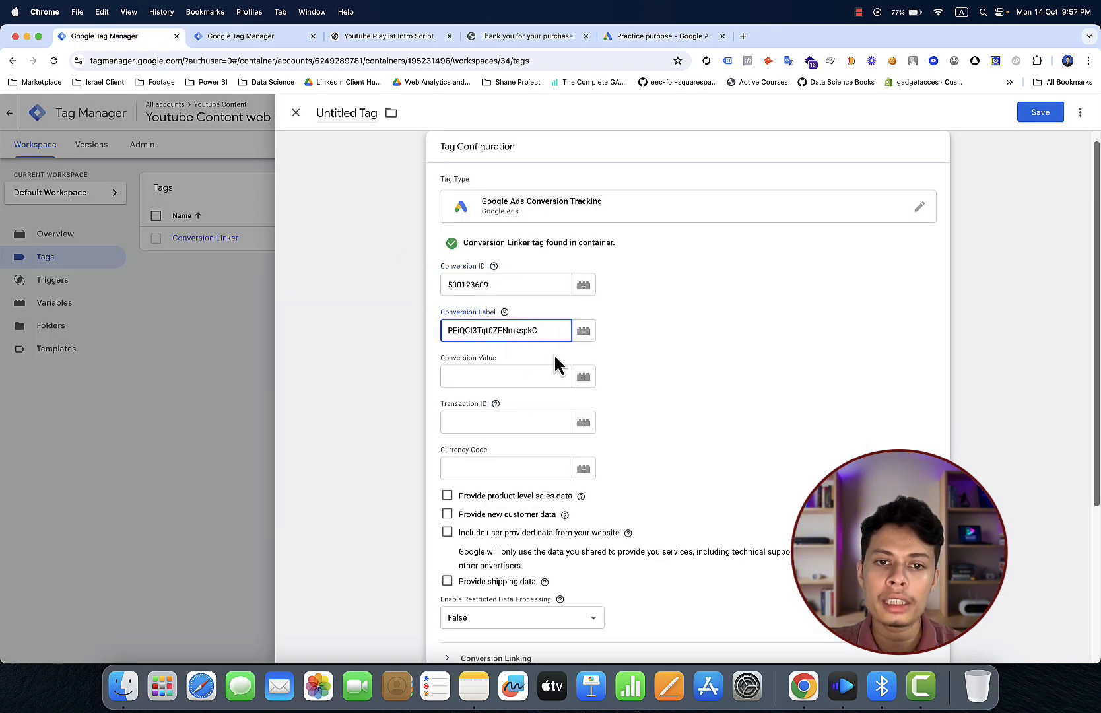
- Assign the Value variable to the tag's Conversion Value and the transaction_id variable to its Transaction ID
left_click(555, 375)
left_click(583, 377)
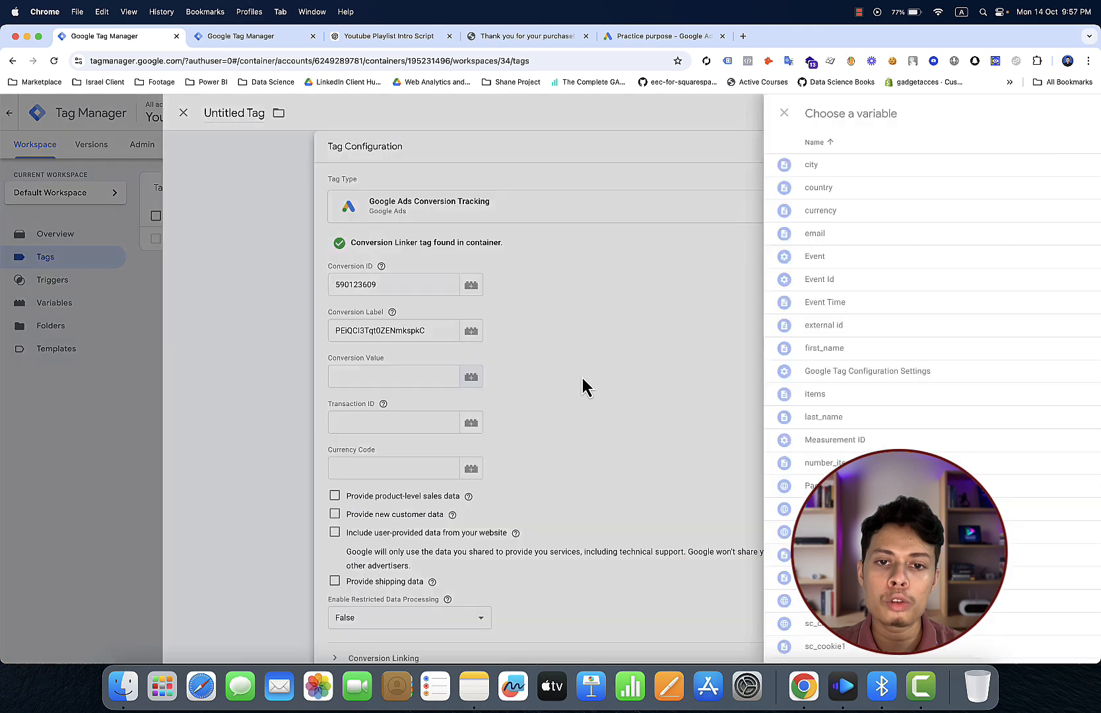
scroll(553, 535, "down", 3)
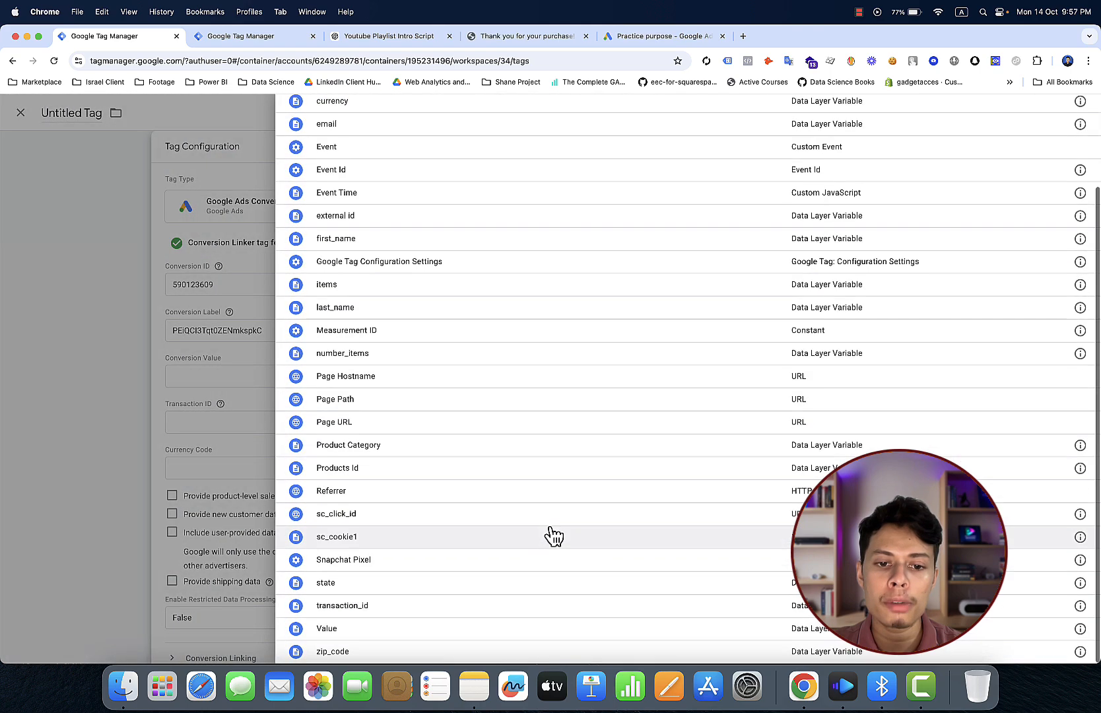
left_click(503, 630)
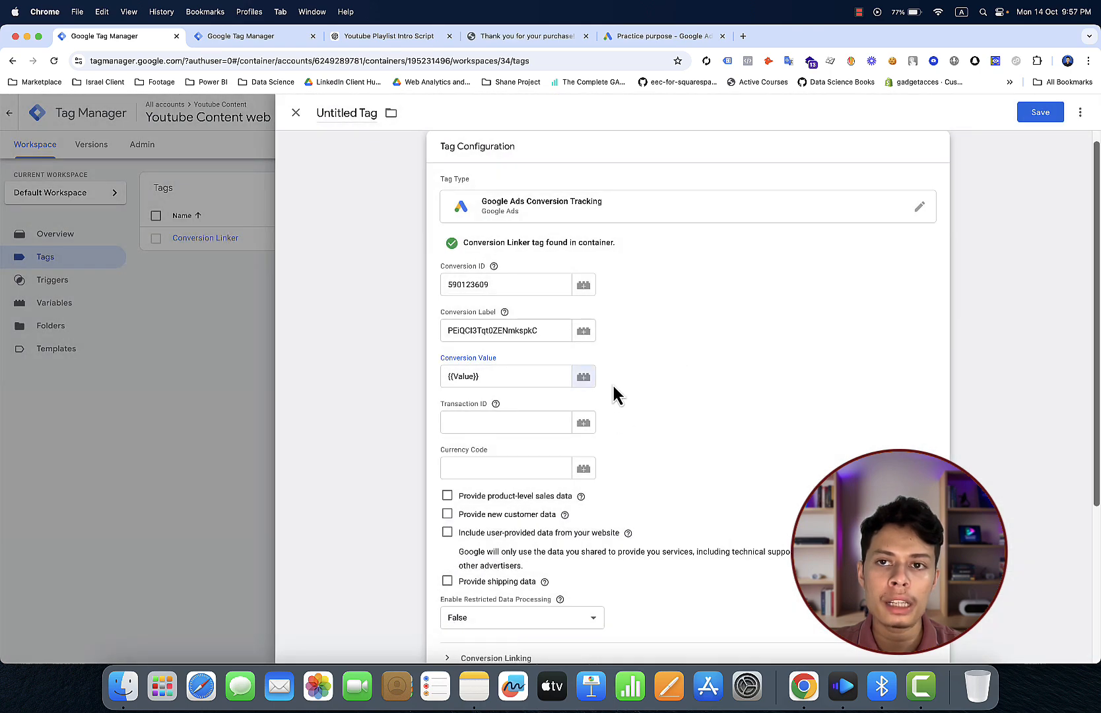
left_click(583, 423)
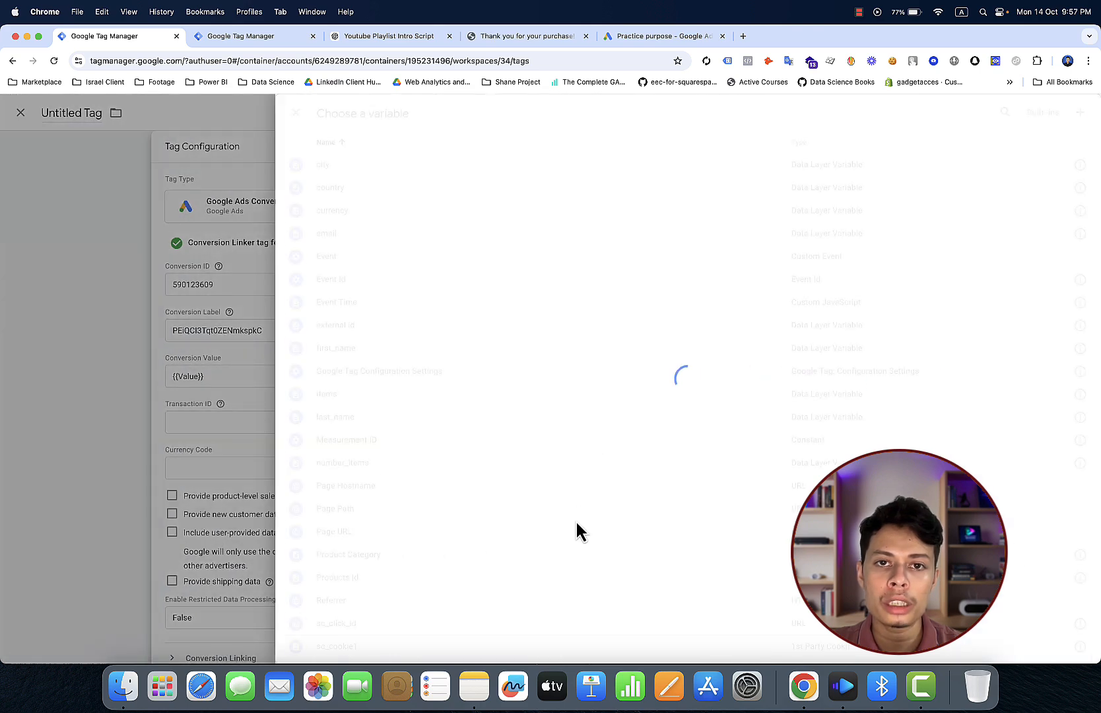
scroll(577, 528, "down", 5)
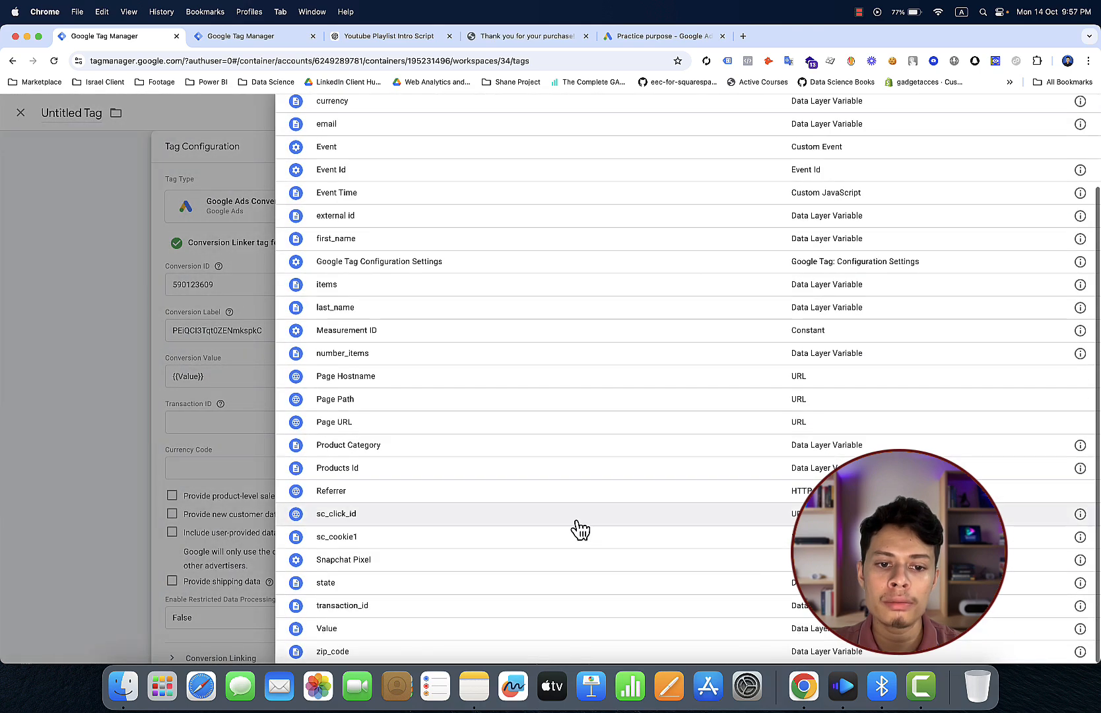
left_click(536, 606)
- Assign the currency variable to the tag's Currency Code and set the purchase Trigger as its firing trigger
left_click(582, 469)
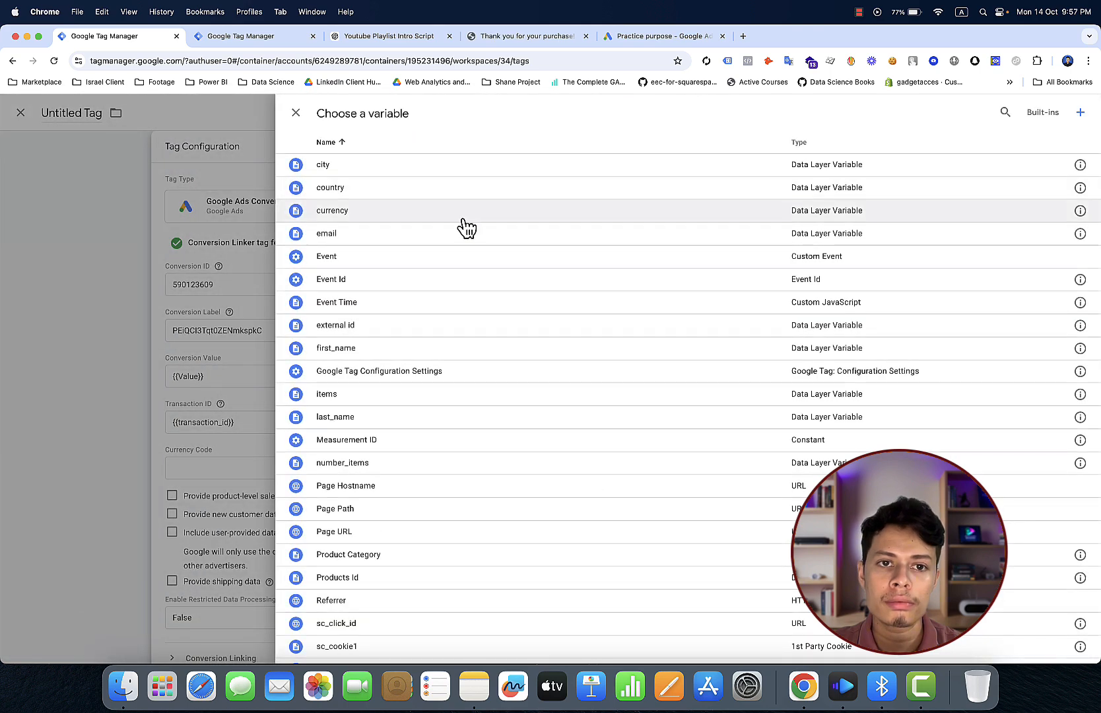
left_click(462, 219)
scroll(707, 410, "down", 4)
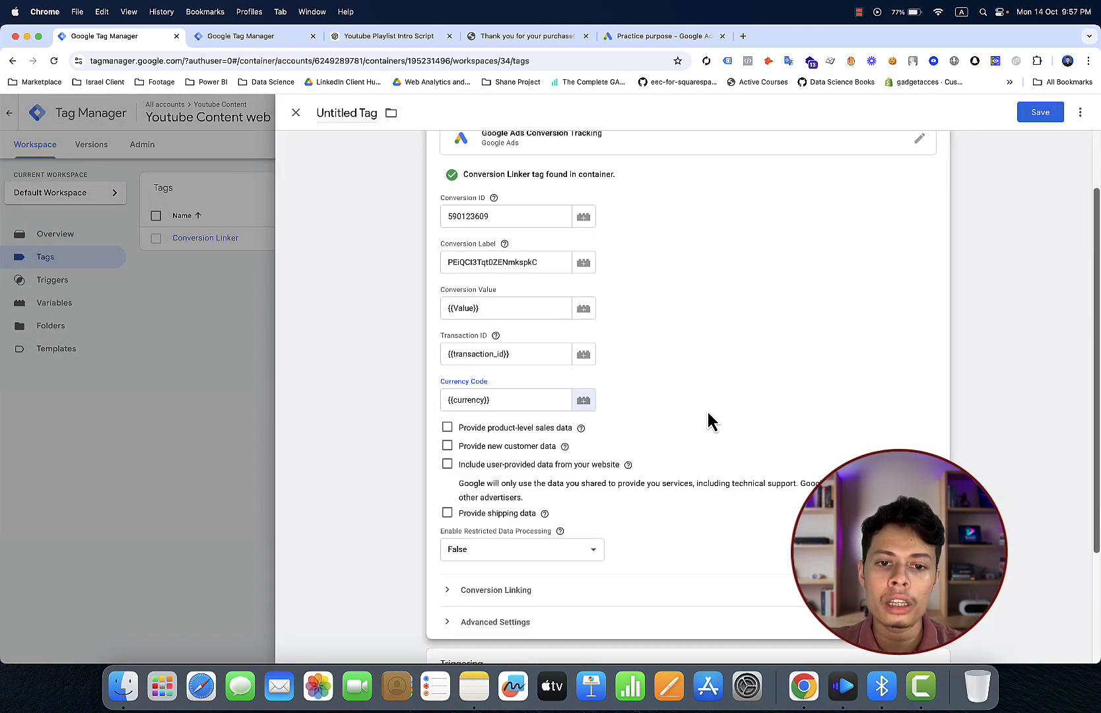
left_click(589, 541)
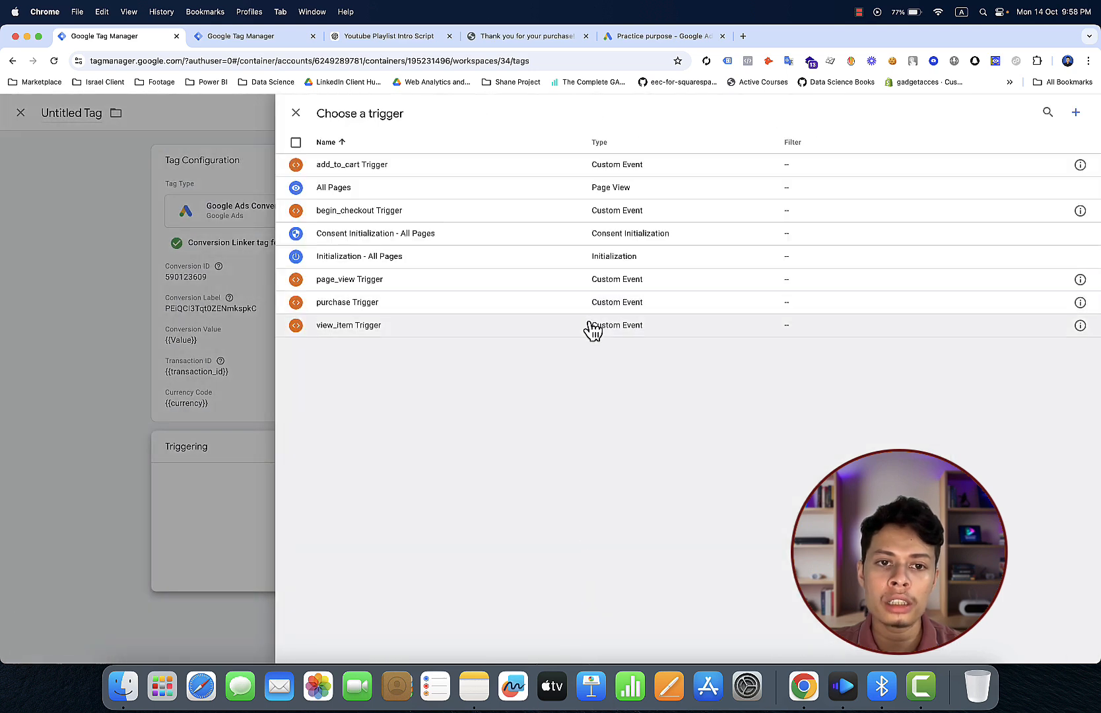
left_click(601, 304)
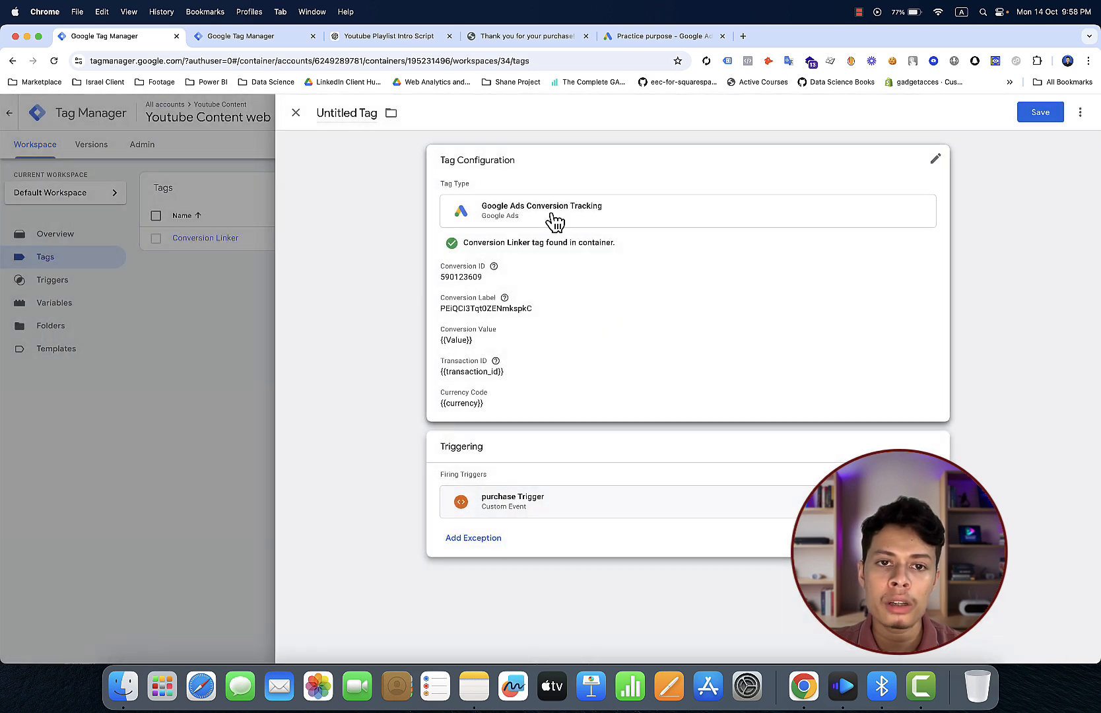
- Save the tag under the name "Google Ads Conversion Tracking - Purchase"
left_click(1038, 114)
left_click(594, 251)
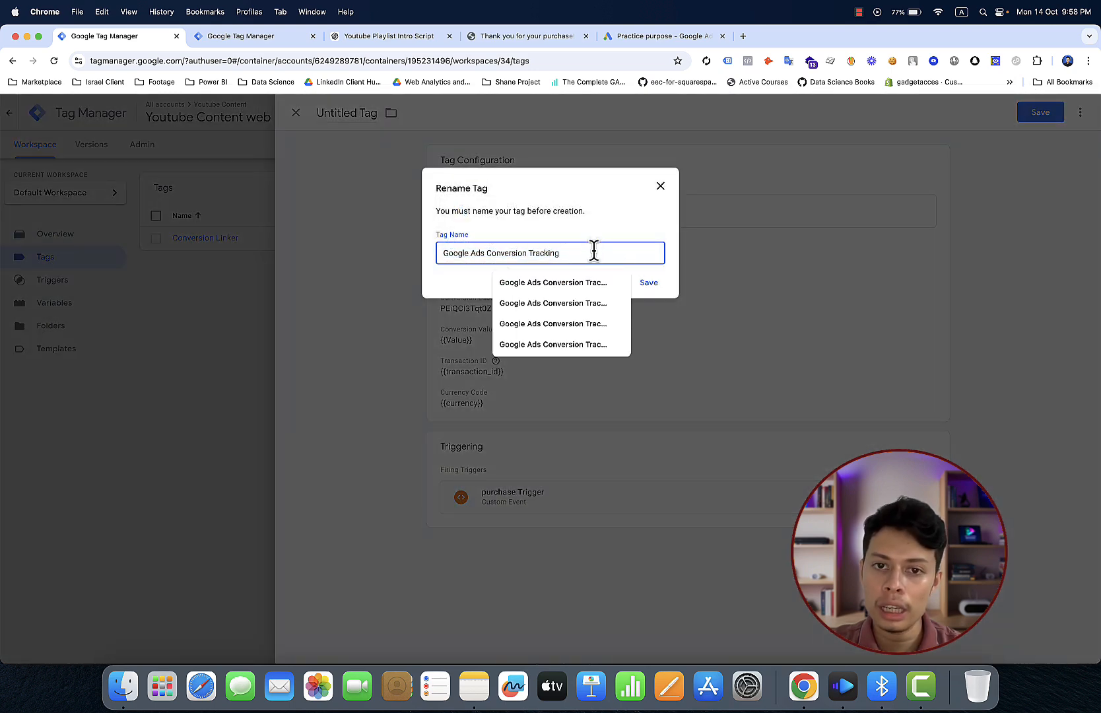
type("- p")
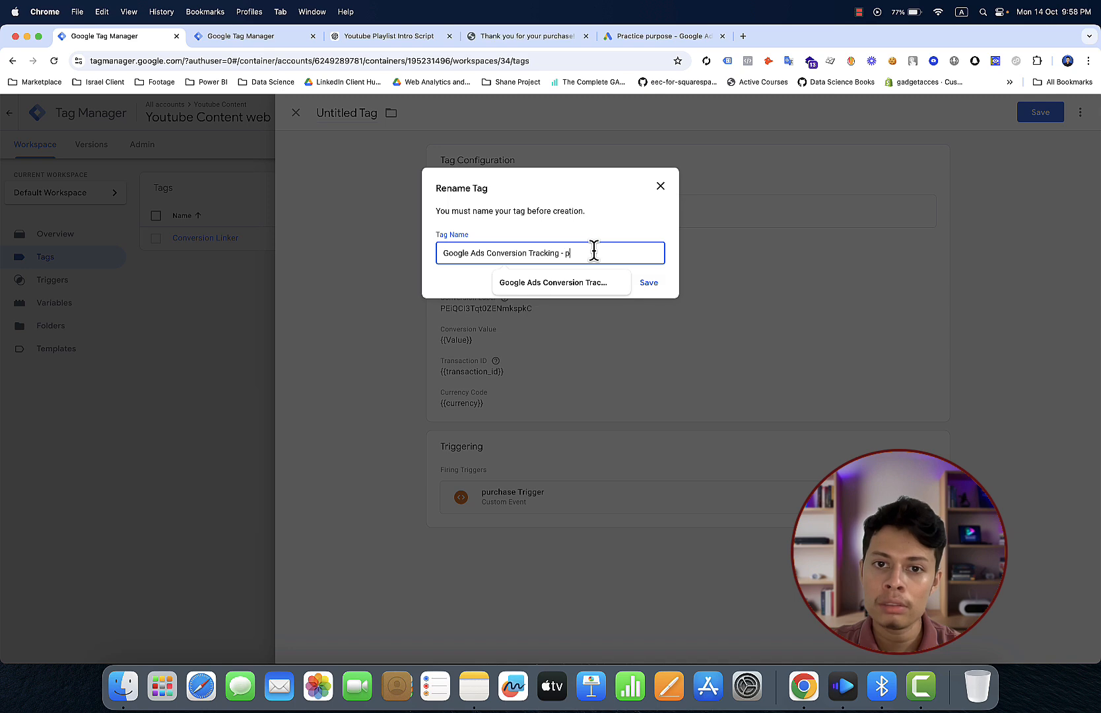
left_click(565, 284)
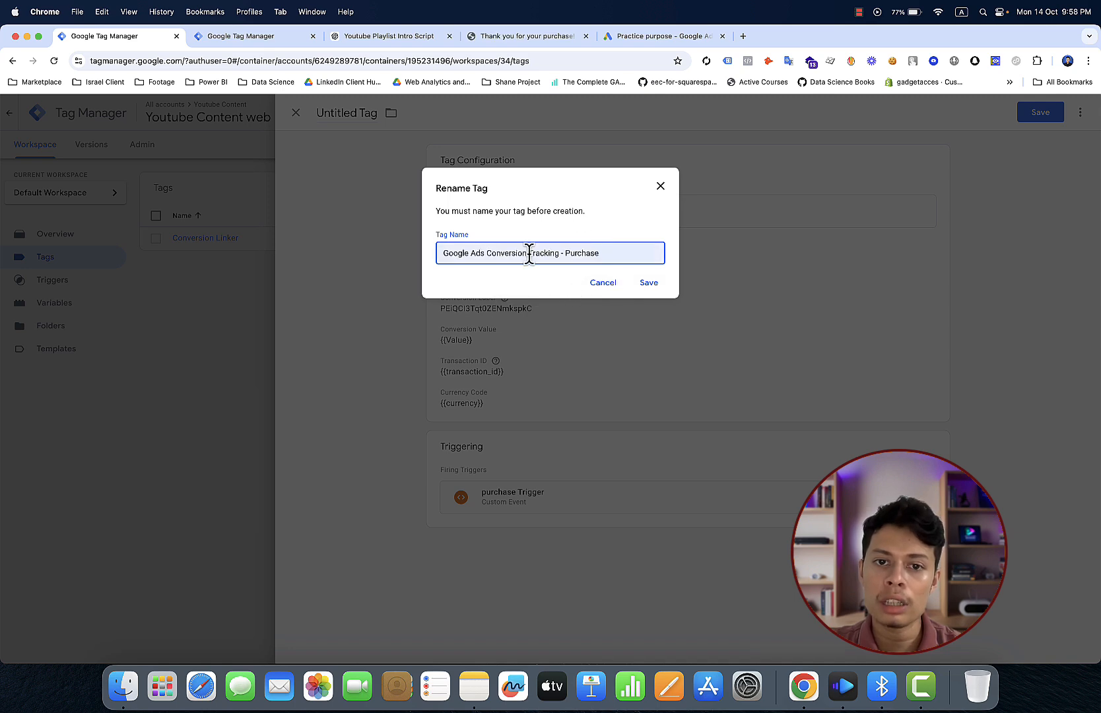
left_click(645, 282)
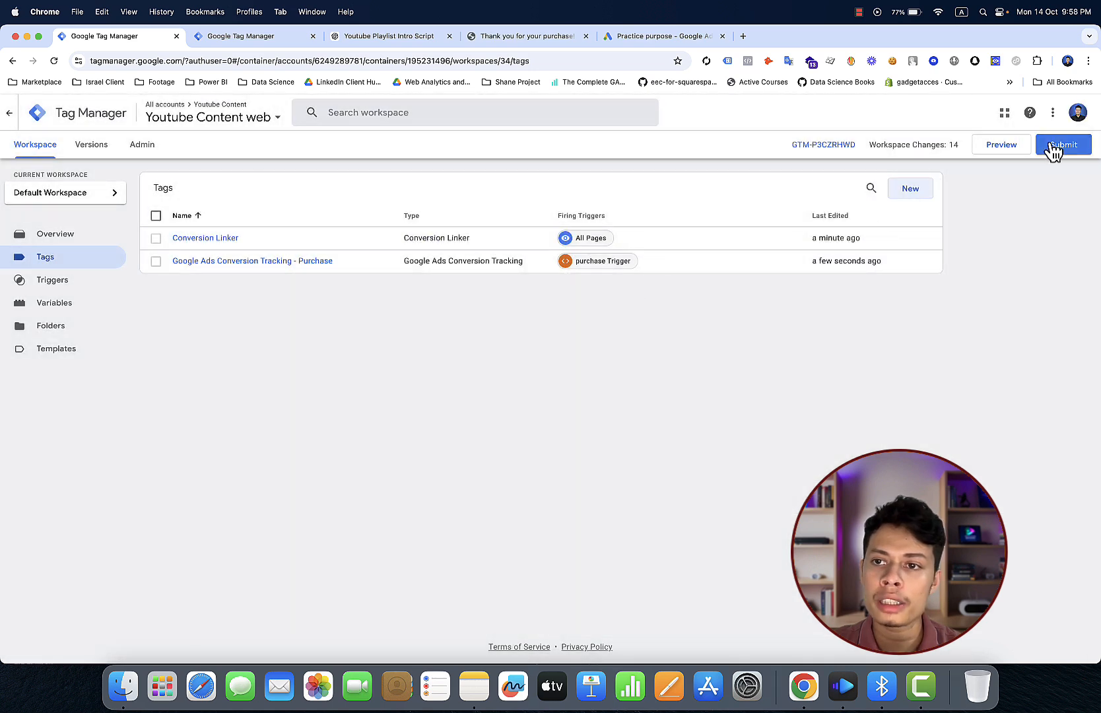
- Publish the workspace changes to the Live environment without a version name or description, and return to the workspace overview
left_click(1054, 146)
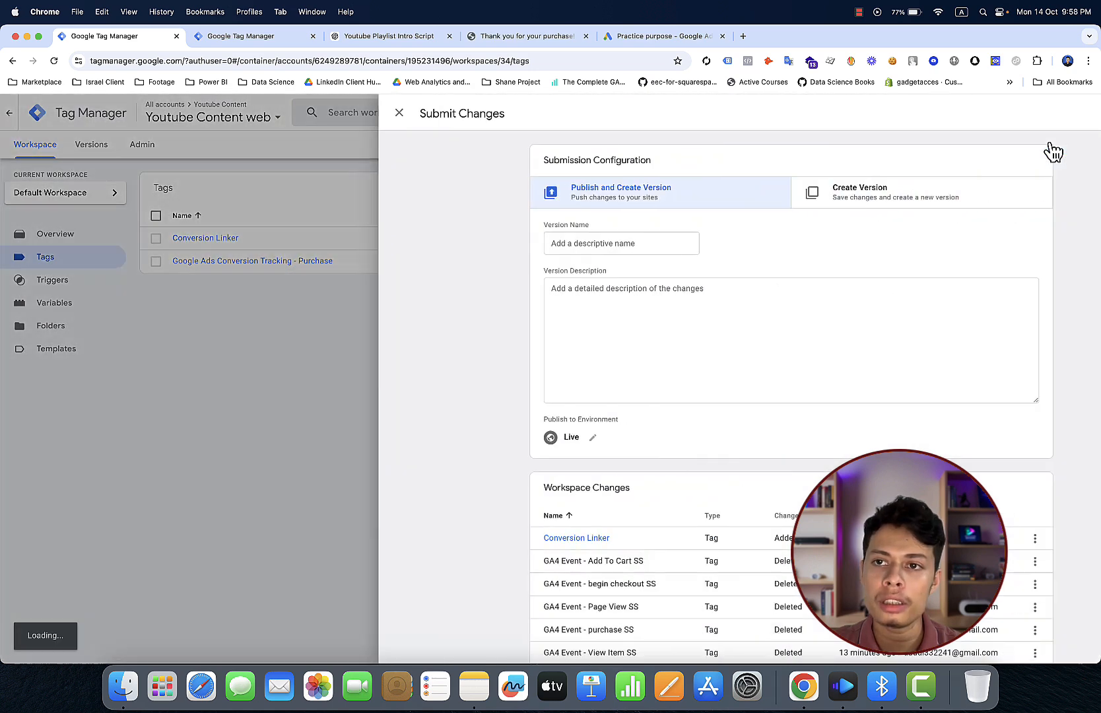
left_click(1057, 118)
left_click(652, 448)
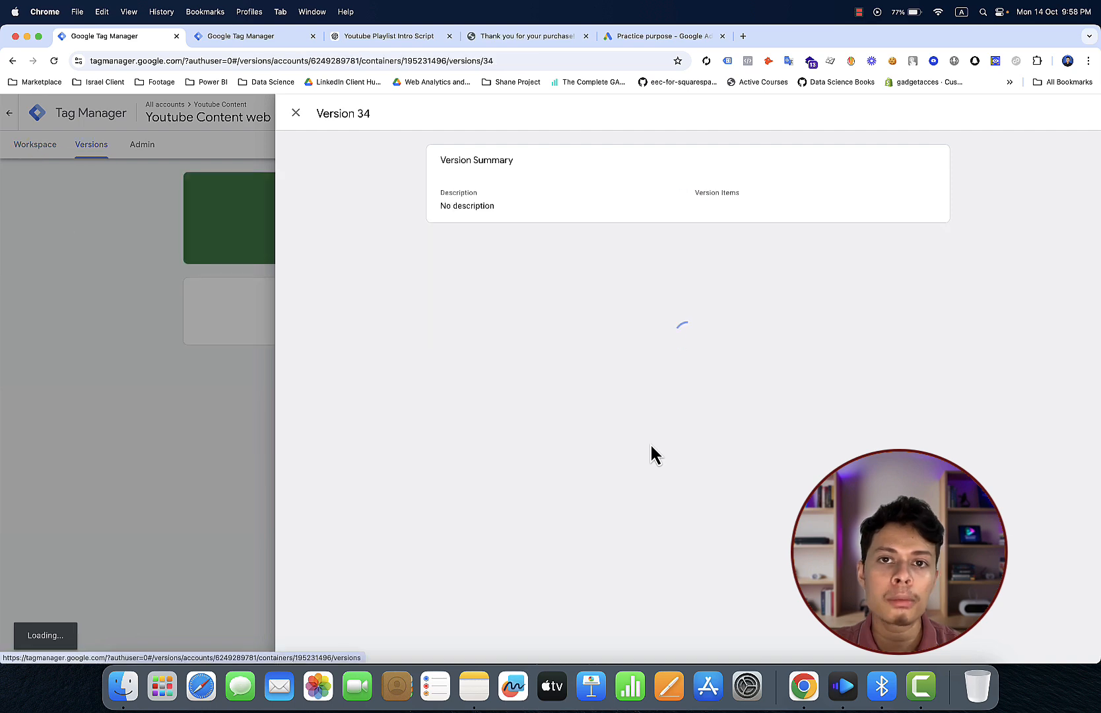
left_click(296, 112)
left_click(36, 146)
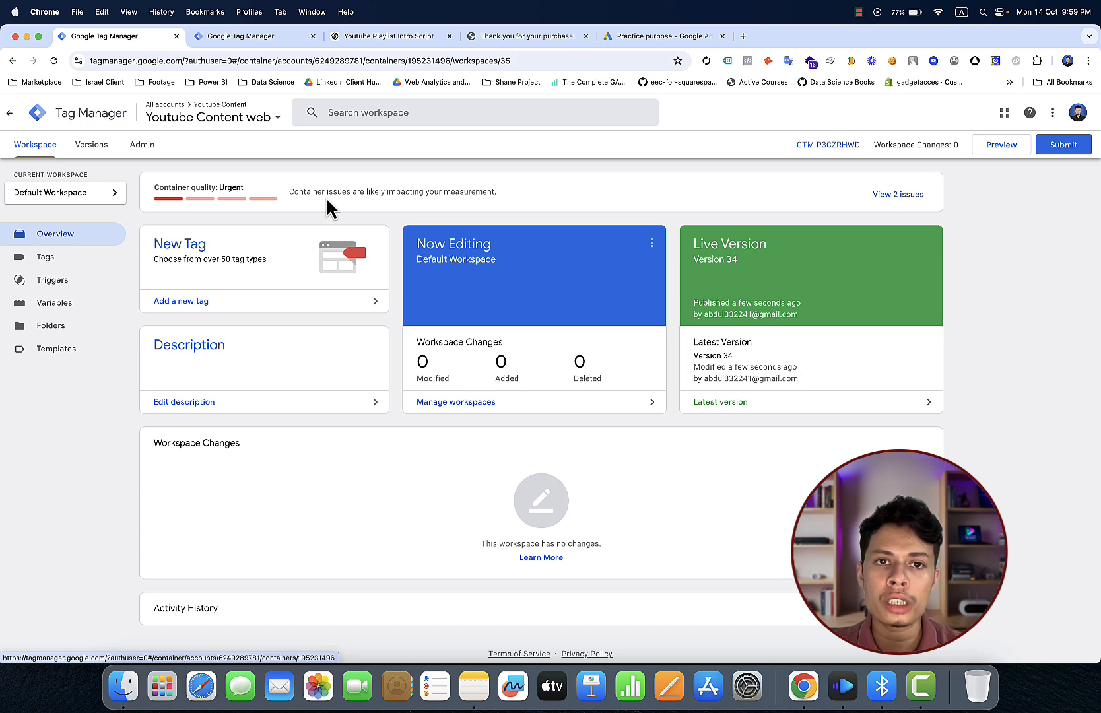
- Examine the customer fields under user_data in the purchase event's data layer on the store's thank-you page
left_click(485, 37)
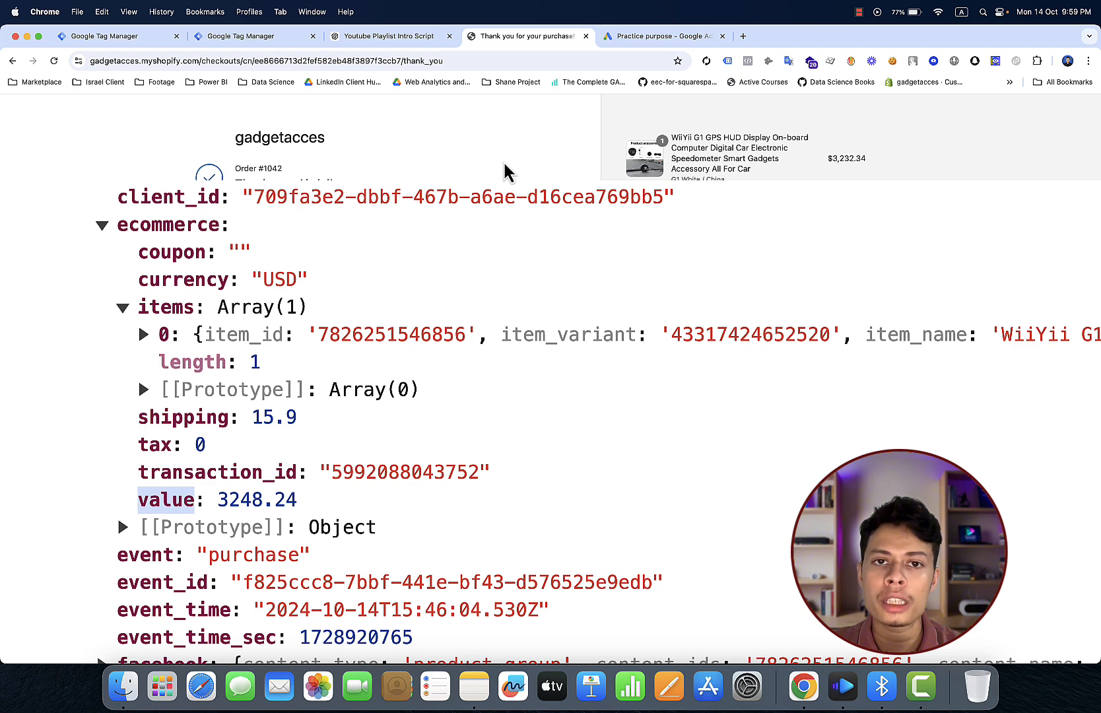
scroll(505, 171, "down", 5)
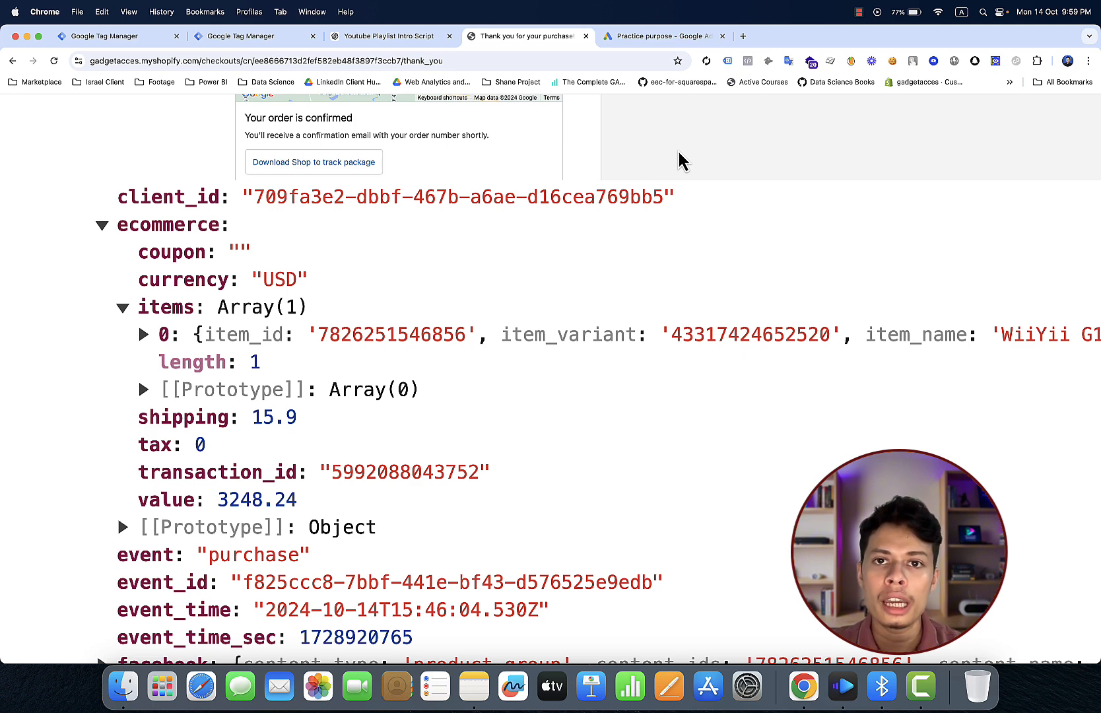
scroll(545, 405, "down", 5)
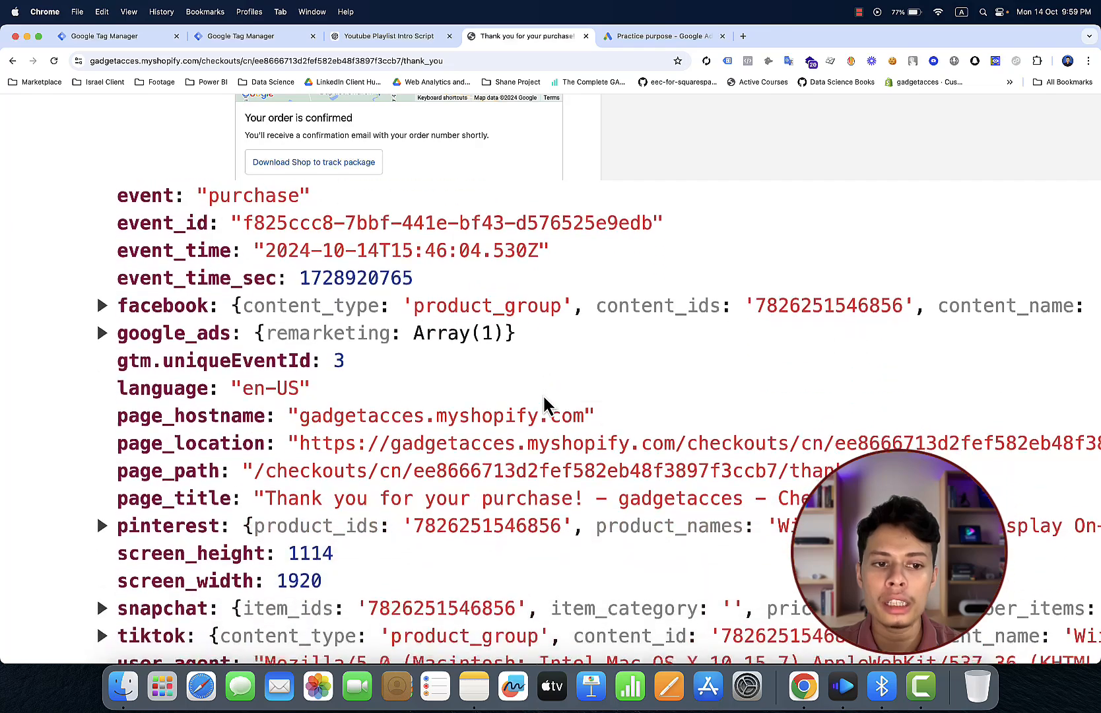
scroll(545, 405, "down", 4)
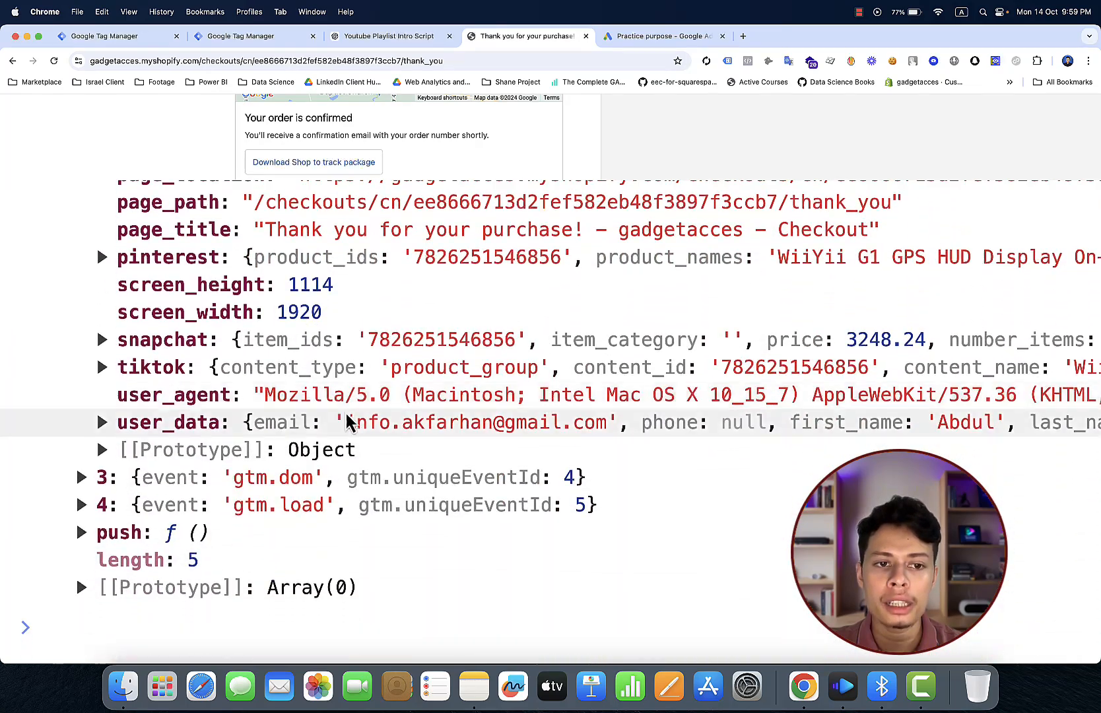
left_click(182, 428)
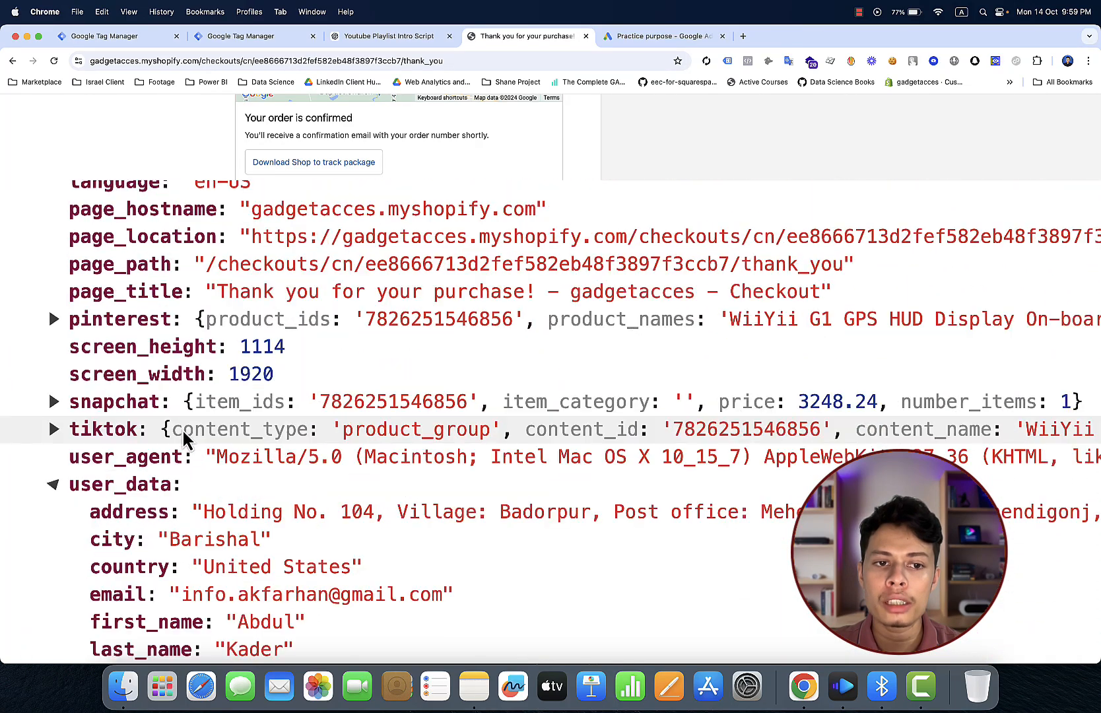
scroll(210, 480, "down", 5)
scroll(213, 485, "down", 1)
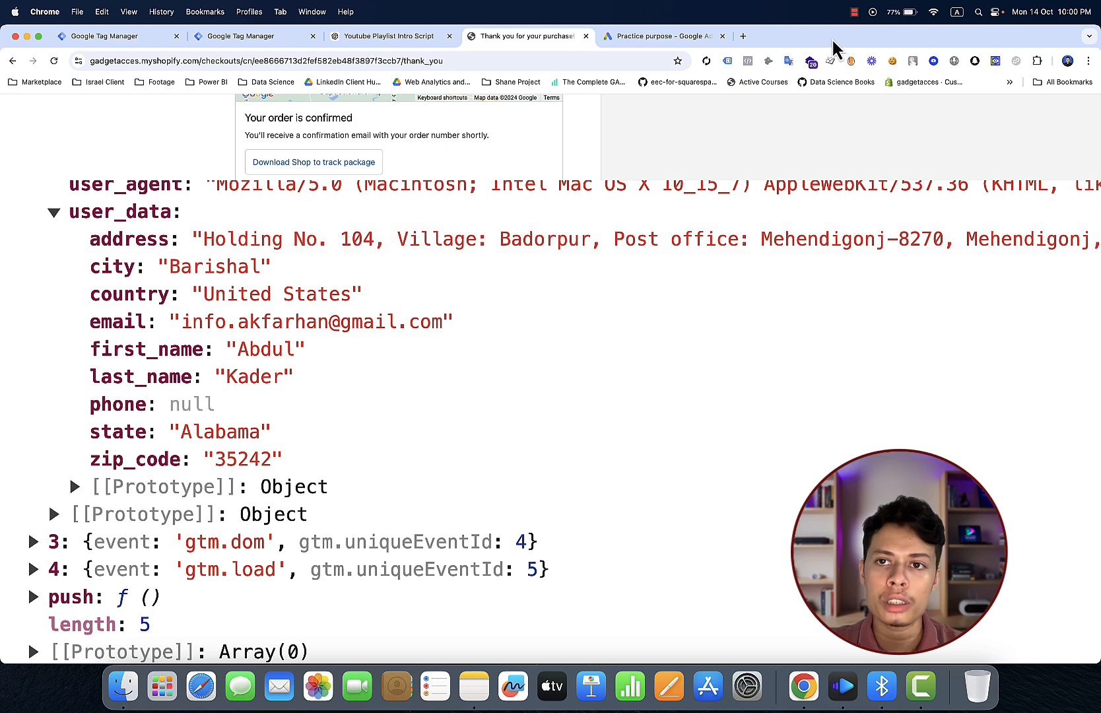
left_click(874, 13)
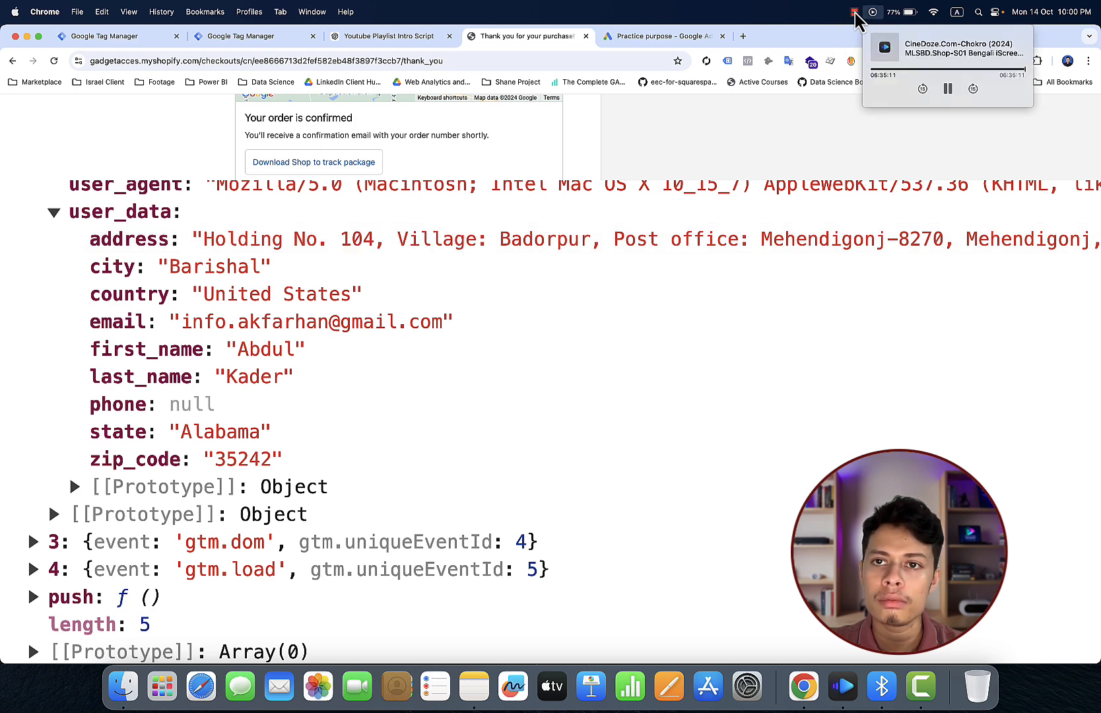